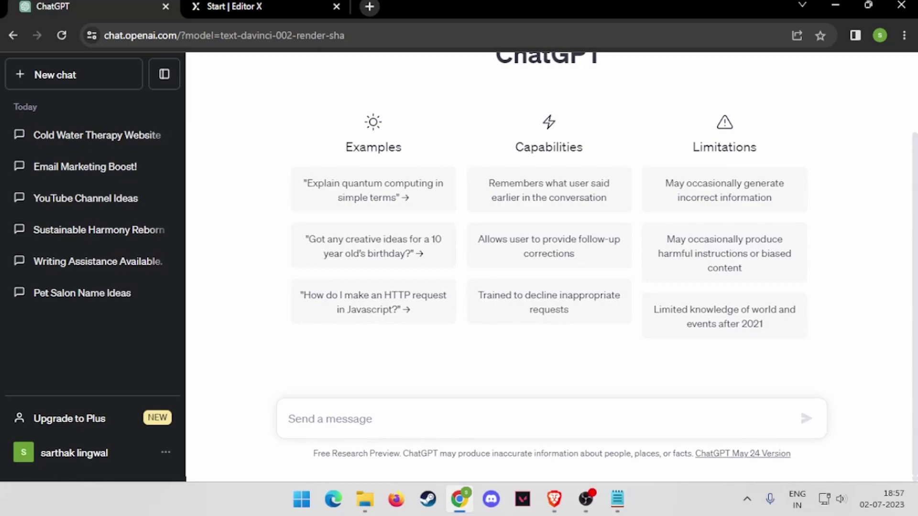
Paste the Downs Accounting website-outline prompt from Notepad into ChatGPT and send it.
{"action": "left_click", "coordinate": [616, 499]}
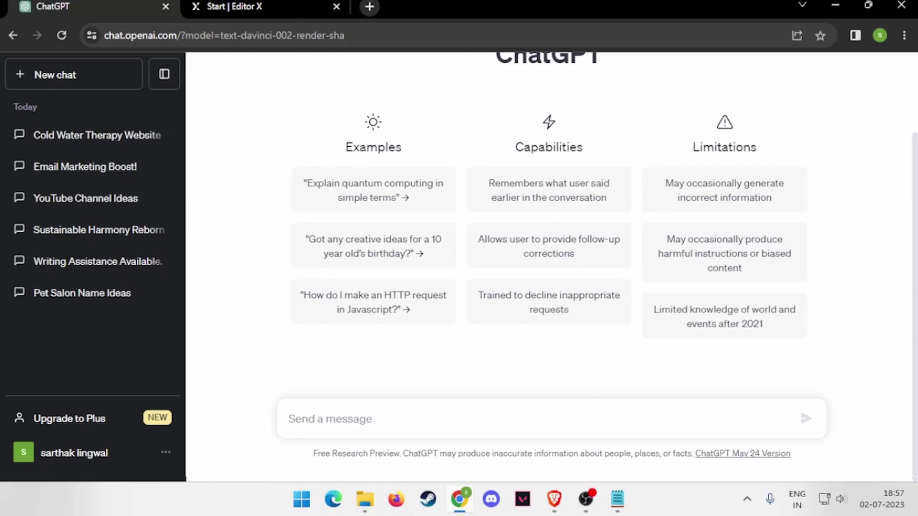
{"action": "type", "text": "can you pleasecreate an outline of a website for an account firm called Downs accounting"}
{"action": "key", "text": "Return"}
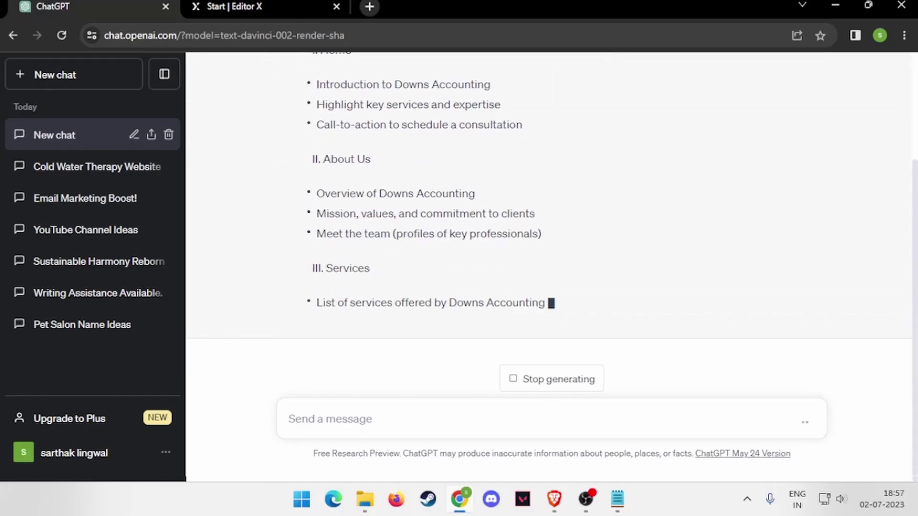
Read through ChatGPT's website outline reply and bring the notes back for the hero prompt.
{"action": "scroll", "coordinate": [550, 215], "scroll_direction": "up", "scroll_amount": 1}
{"action": "scroll", "coordinate": [549, 215], "scroll_direction": "up", "scroll_amount": 2}
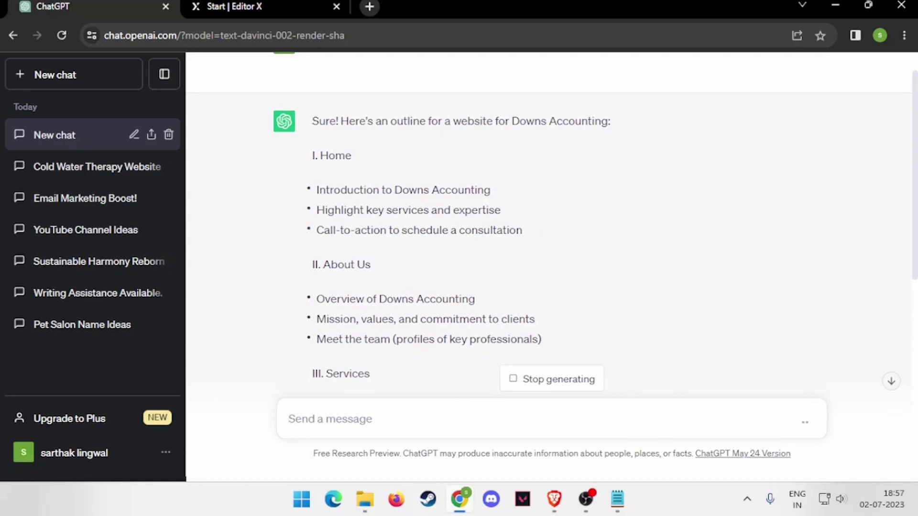
{"action": "scroll", "coordinate": [550, 215], "scroll_direction": "down", "scroll_amount": 1}
{"action": "scroll", "coordinate": [550, 215], "scroll_direction": "down", "scroll_amount": 1}
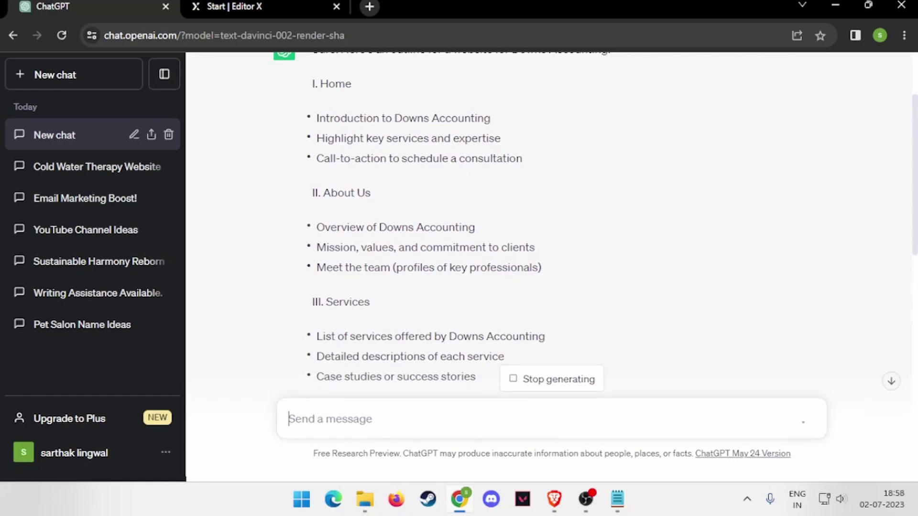
{"action": "scroll", "coordinate": [550, 215], "scroll_direction": "down", "scroll_amount": 1}
{"action": "scroll", "coordinate": [550, 216], "scroll_direction": "down", "scroll_amount": 1}
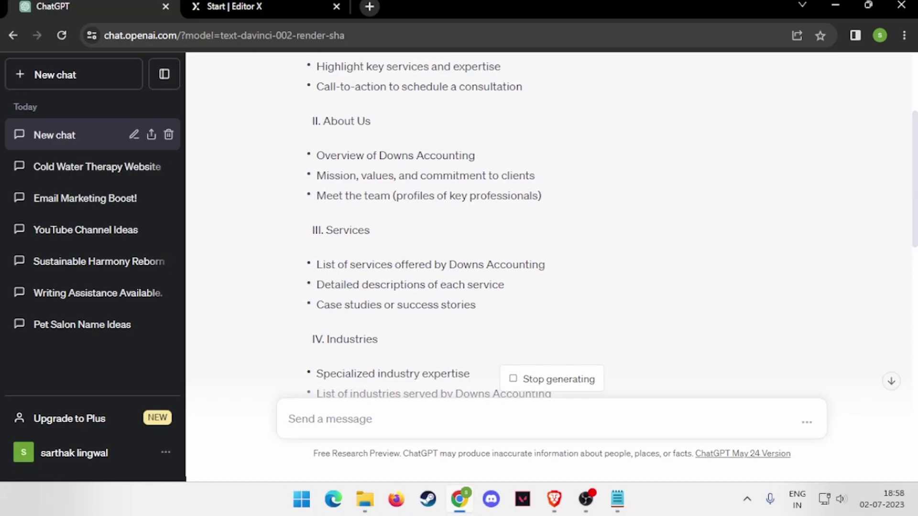
{"action": "scroll", "coordinate": [459, 222], "scroll_direction": "down", "scroll_amount": 2}
{"action": "scroll", "coordinate": [459, 223], "scroll_direction": "down", "scroll_amount": 1}
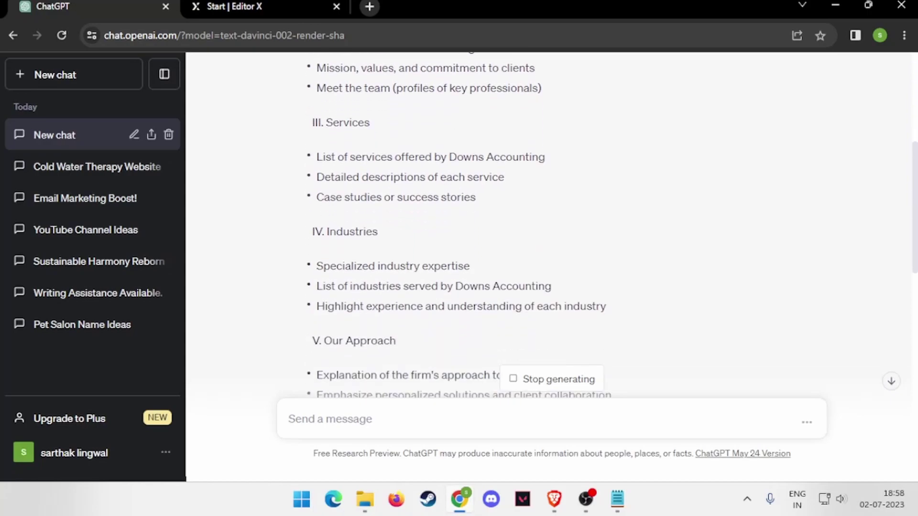
{"action": "scroll", "coordinate": [459, 222], "scroll_direction": "down", "scroll_amount": 2}
{"action": "scroll", "coordinate": [459, 222], "scroll_direction": "down", "scroll_amount": 3}
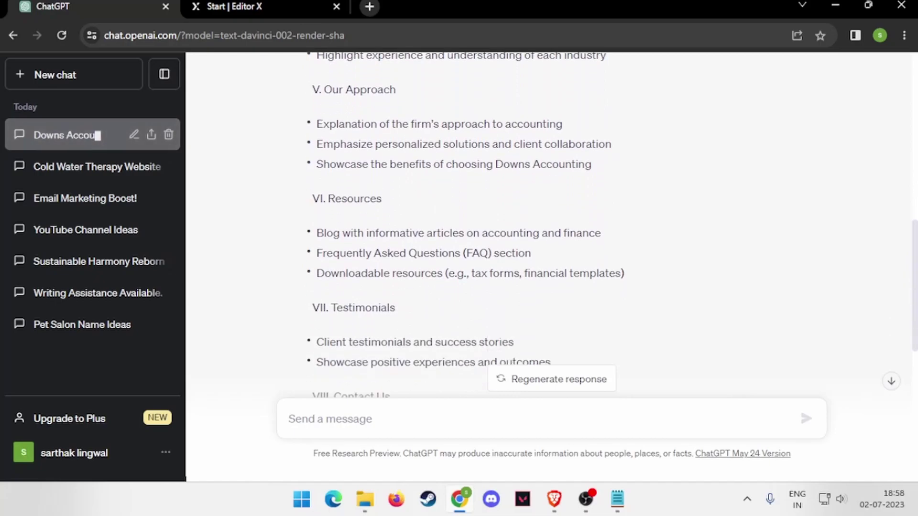
{"action": "scroll", "coordinate": [459, 222], "scroll_direction": "down", "scroll_amount": 3}
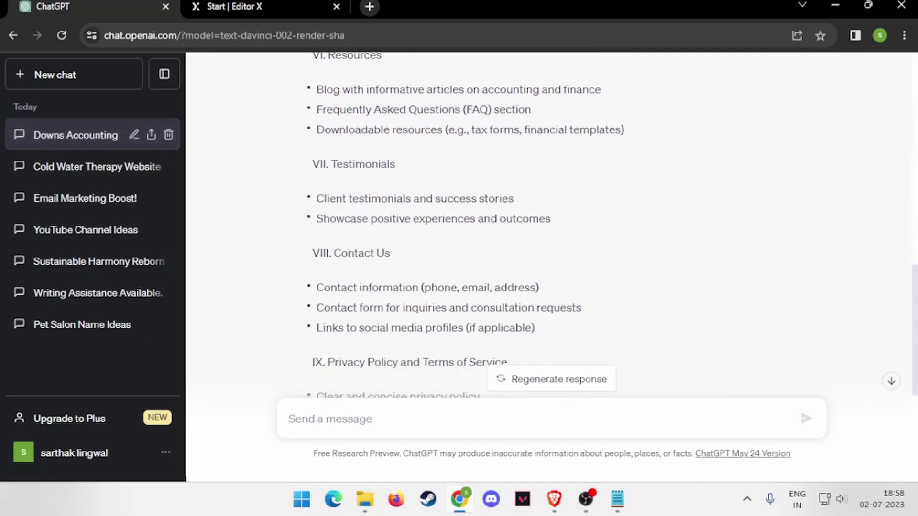
{"action": "scroll", "coordinate": [459, 222], "scroll_direction": "down", "scroll_amount": 2}
{"action": "scroll", "coordinate": [459, 222], "scroll_direction": "down", "scroll_amount": 3}
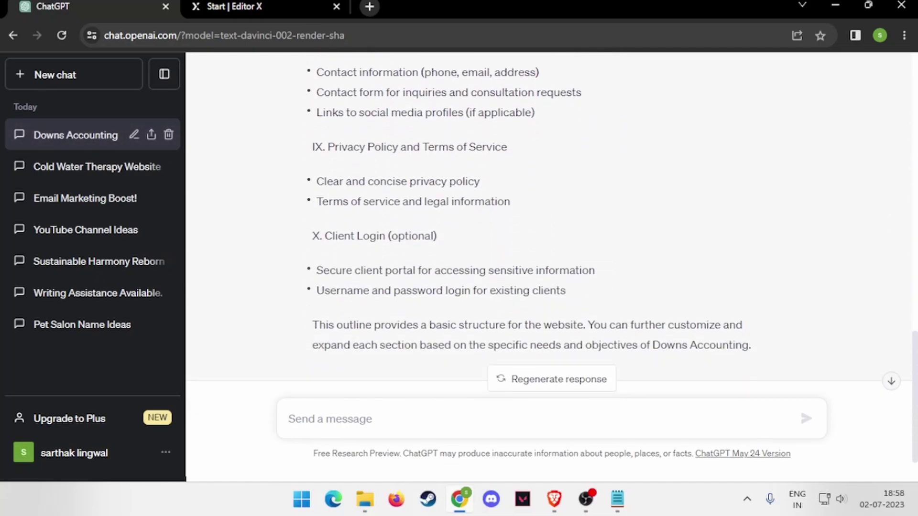
{"action": "scroll", "coordinate": [459, 222], "scroll_direction": "up", "scroll_amount": 1}
{"action": "scroll", "coordinate": [459, 223], "scroll_direction": "up", "scroll_amount": 3}
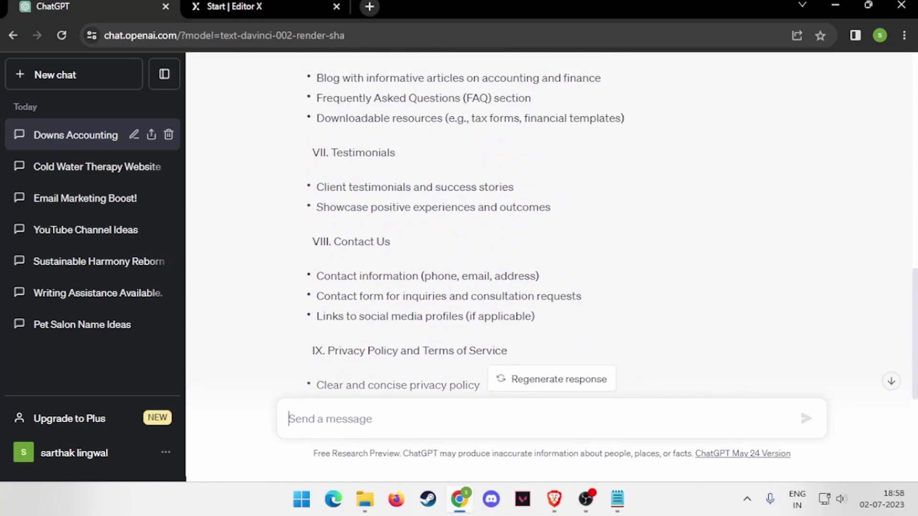
{"action": "scroll", "coordinate": [458, 222], "scroll_direction": "up", "scroll_amount": 3}
{"action": "scroll", "coordinate": [459, 222], "scroll_direction": "up", "scroll_amount": 3}
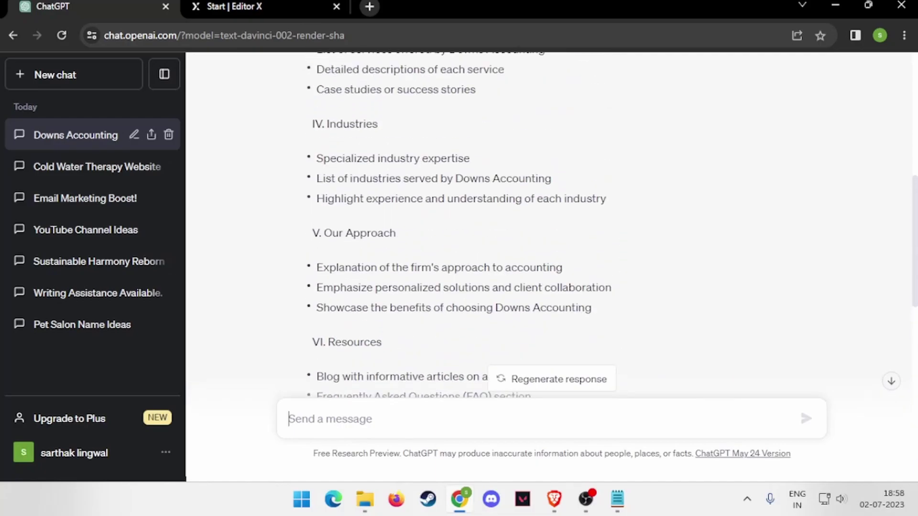
{"action": "scroll", "coordinate": [458, 223], "scroll_direction": "up", "scroll_amount": 3}
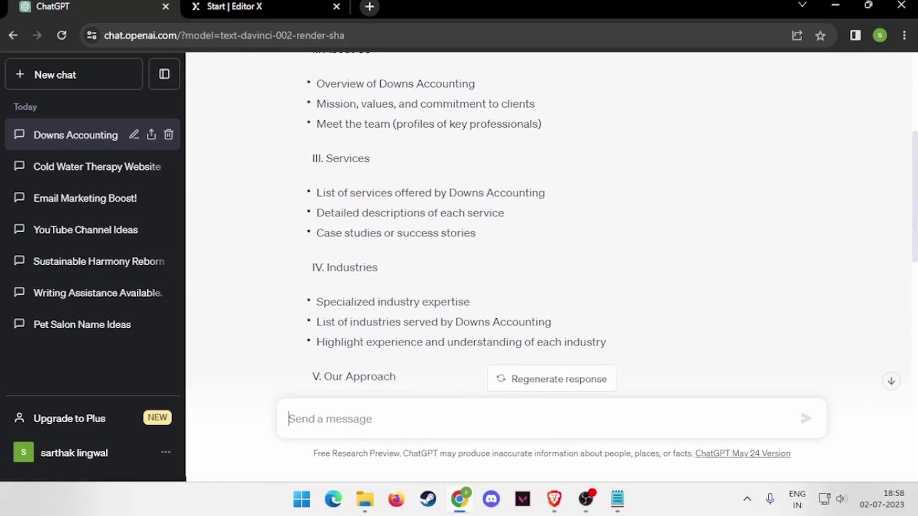
{"action": "scroll", "coordinate": [459, 222], "scroll_direction": "down", "scroll_amount": 6}
{"action": "scroll", "coordinate": [459, 222], "scroll_direction": "down", "scroll_amount": 7}
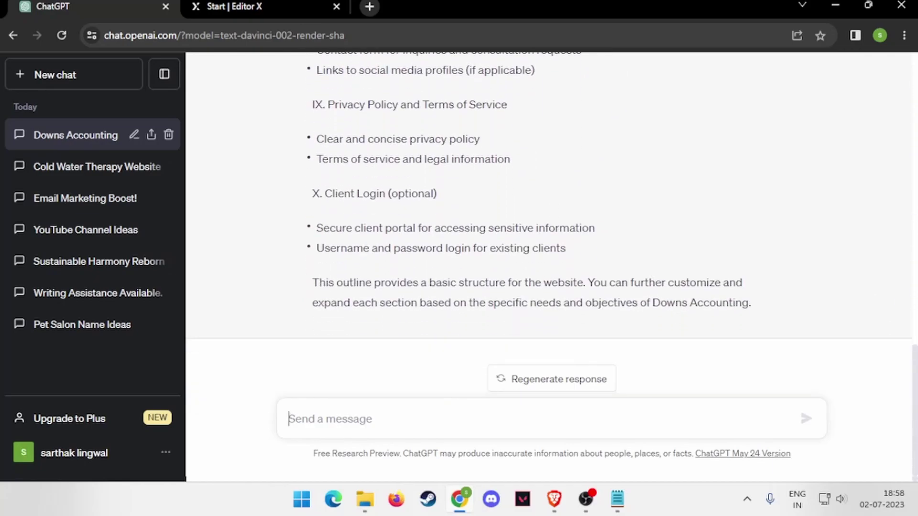
{"action": "left_click", "coordinate": [617, 499]}
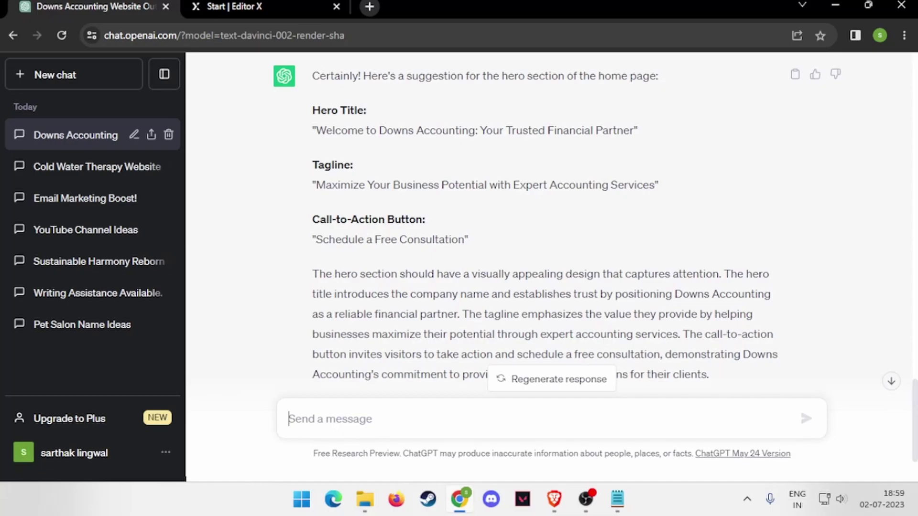
Search Google for 'editor x' in a new tab, then return to the Editor X template chooser.
{"action": "key", "text": "ctrl+Tab"}
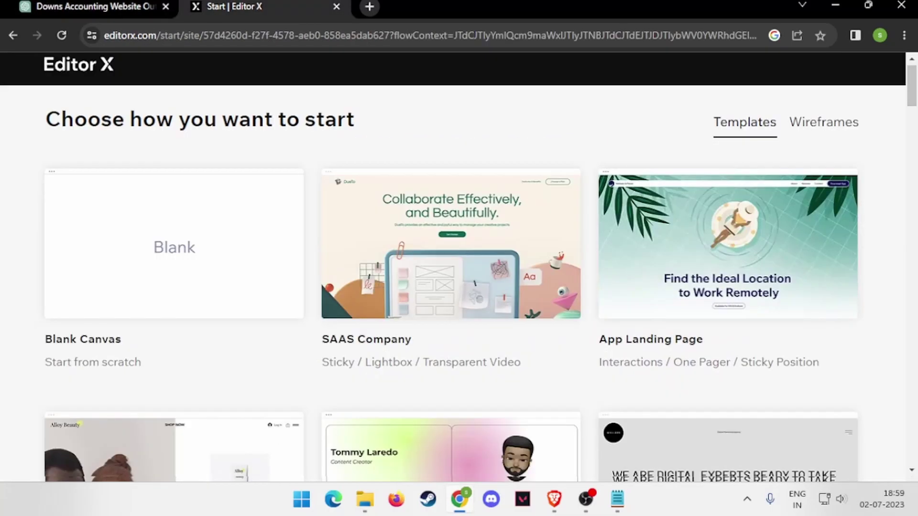
{"action": "key", "text": "ctrl+t"}
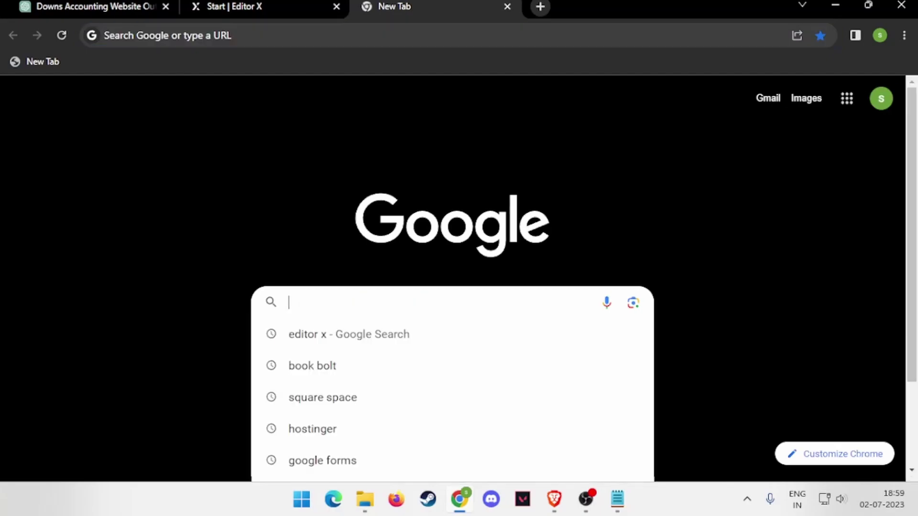
{"action": "key", "text": "Return"}
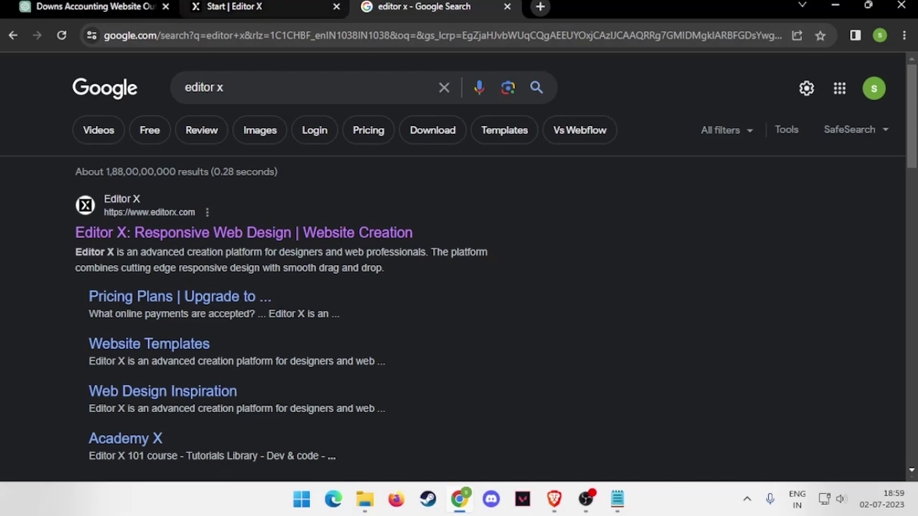
{"action": "left_click", "coordinate": [235, 7]}
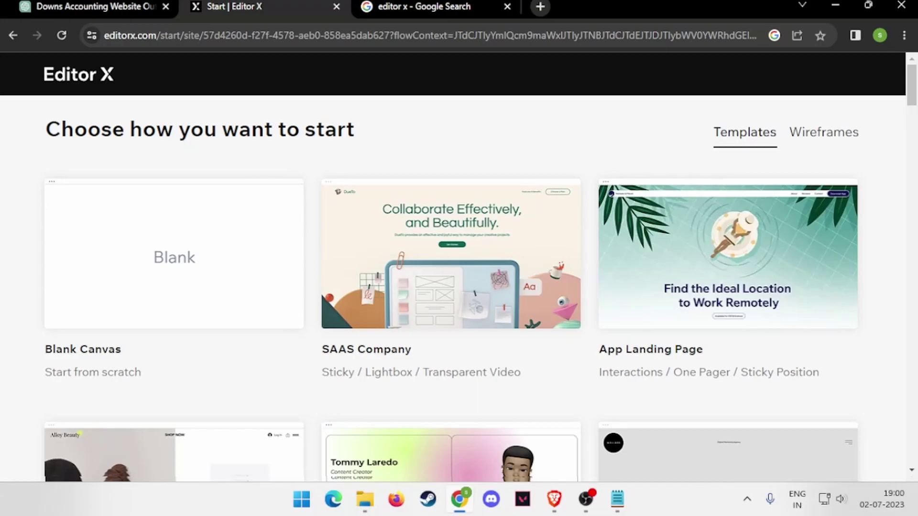
Start a Blank Canvas site and dismiss the welcome tour and tutorials tip.
{"action": "scroll", "coordinate": [459, 287], "scroll_direction": "down", "scroll_amount": 2}
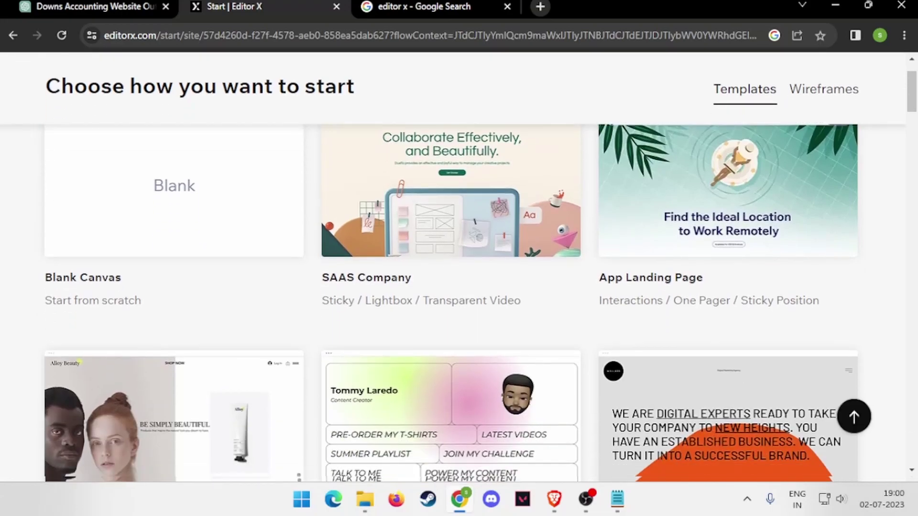
{"action": "scroll", "coordinate": [727, 382], "scroll_direction": "down", "scroll_amount": 2}
{"action": "scroll", "coordinate": [727, 383], "scroll_direction": "down", "scroll_amount": 2}
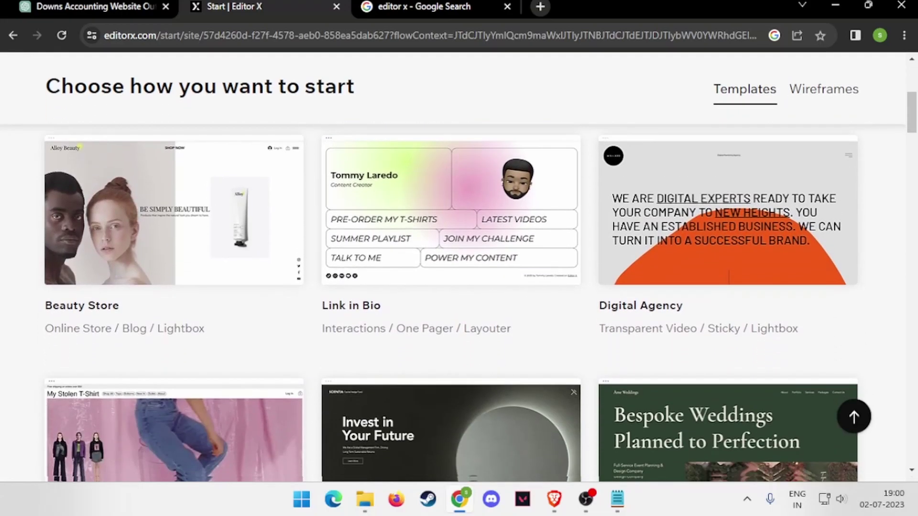
{"action": "scroll", "coordinate": [727, 382], "scroll_direction": "down", "scroll_amount": 3}
{"action": "scroll", "coordinate": [727, 287], "scroll_direction": "down", "scroll_amount": 3}
{"action": "scroll", "coordinate": [726, 287], "scroll_direction": "down", "scroll_amount": 2}
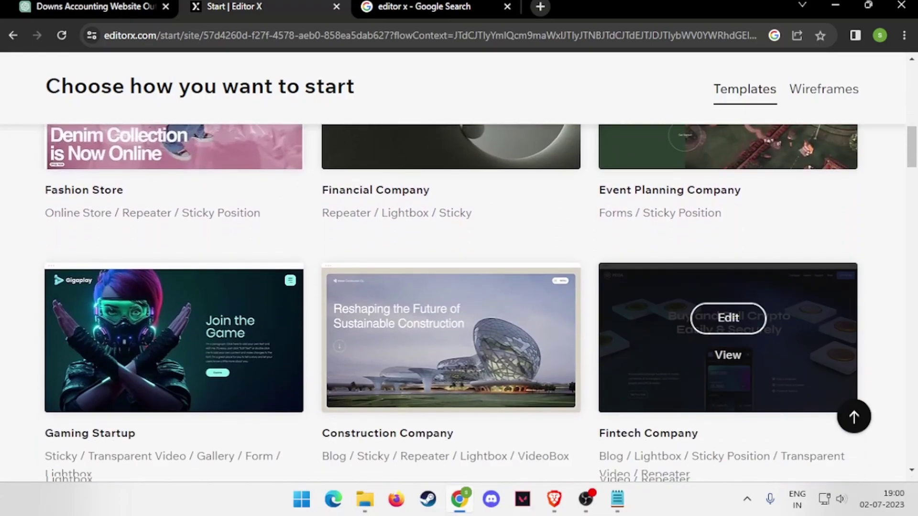
{"action": "scroll", "coordinate": [727, 287], "scroll_direction": "down", "scroll_amount": 4}
{"action": "scroll", "coordinate": [458, 287], "scroll_direction": "up", "scroll_amount": 10}
{"action": "scroll", "coordinate": [459, 287], "scroll_direction": "up", "scroll_amount": 5}
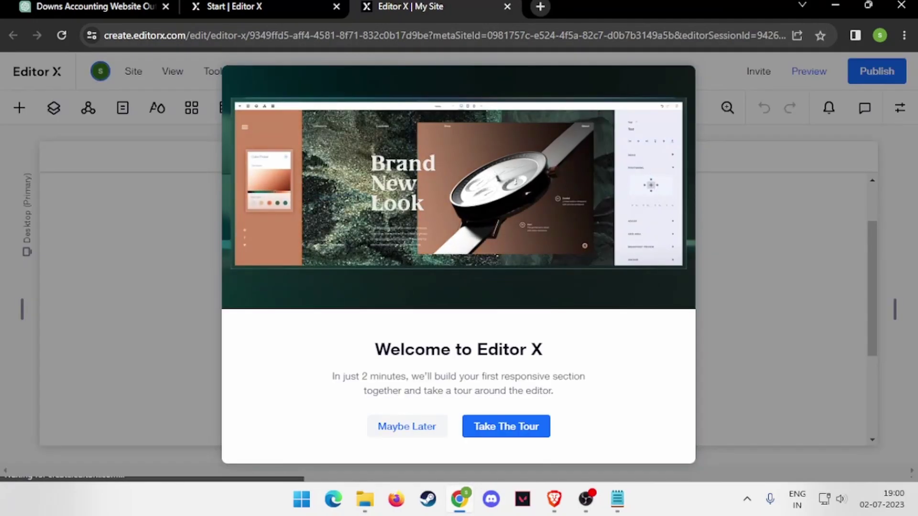
{"action": "key", "text": "Escape"}
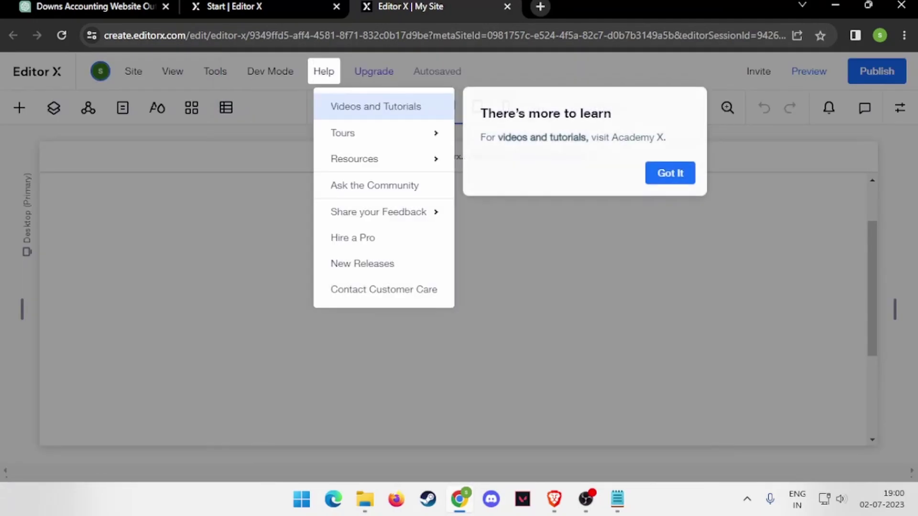
{"action": "left_click", "coordinate": [670, 173]}
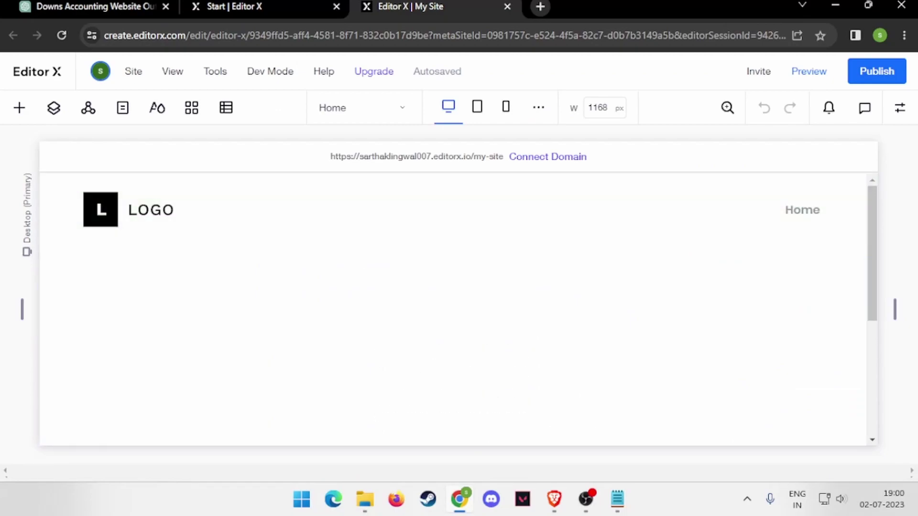
{"action": "scroll", "coordinate": [457, 305], "scroll_direction": "down", "scroll_amount": 5}
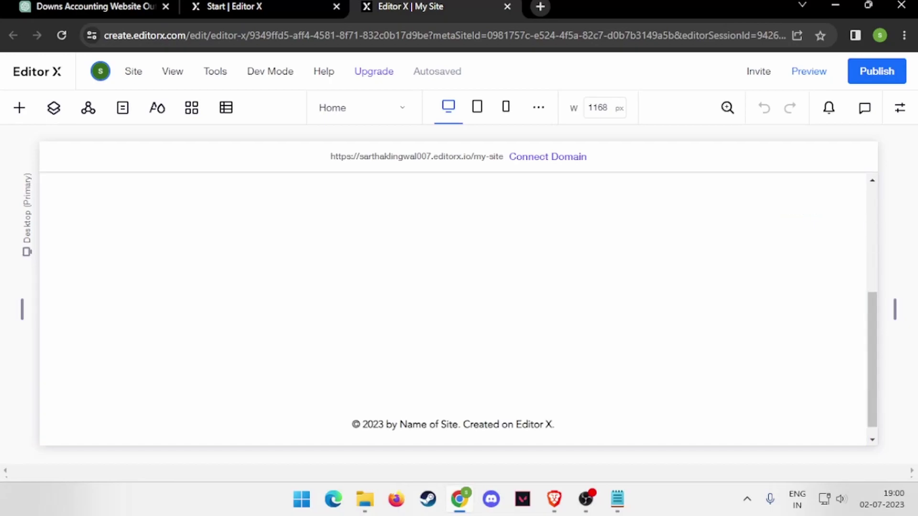
{"action": "scroll", "coordinate": [458, 306], "scroll_direction": "up", "scroll_amount": 5}
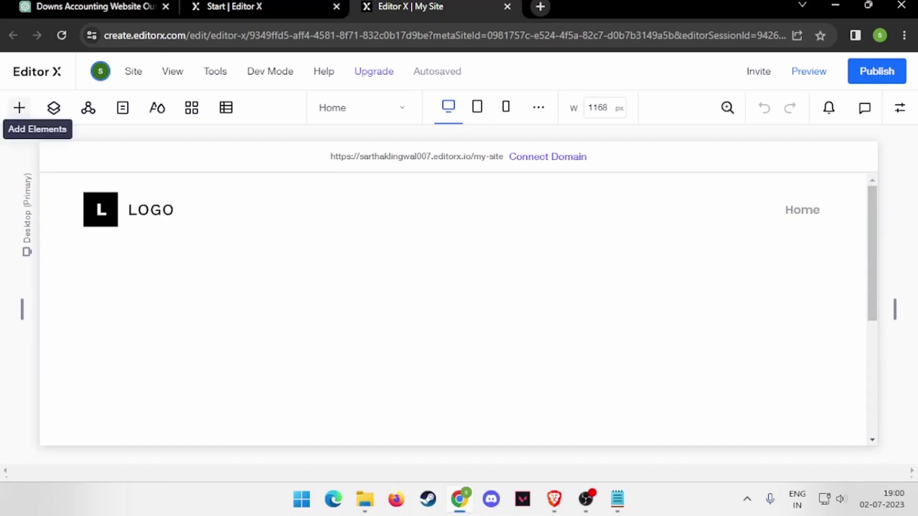
Add the 'Make a Difference Today' welcome composition to the home page.
{"action": "left_click", "coordinate": [19, 108]}
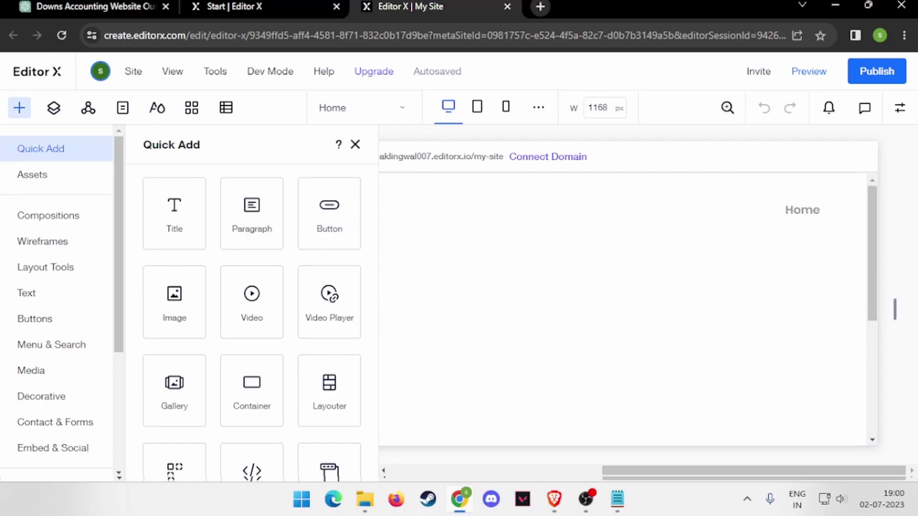
{"action": "left_click", "coordinate": [45, 267]}
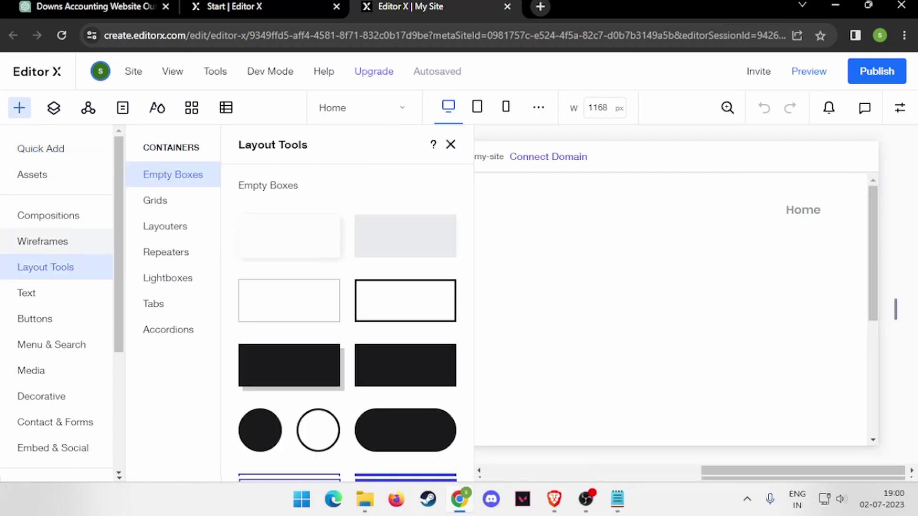
{"action": "left_click", "coordinate": [42, 241]}
{"action": "left_click", "coordinate": [48, 215]}
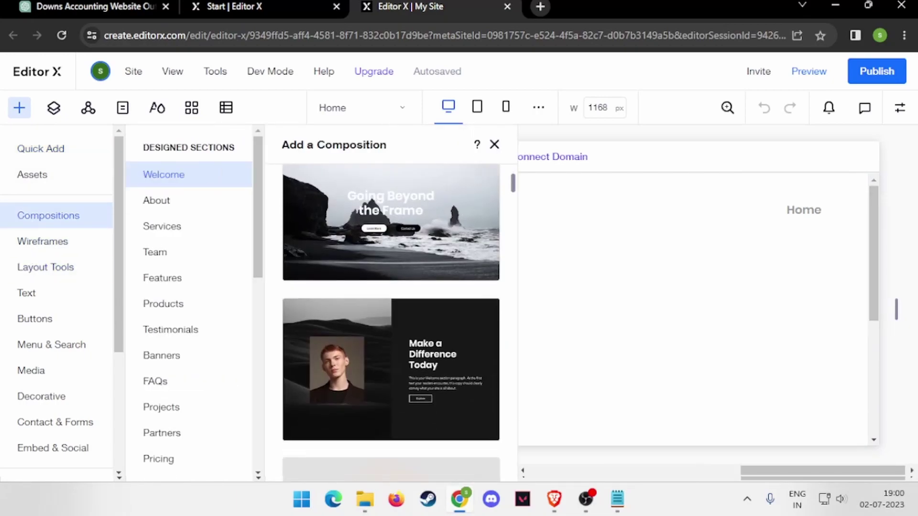
{"action": "left_click", "coordinate": [390, 364]}
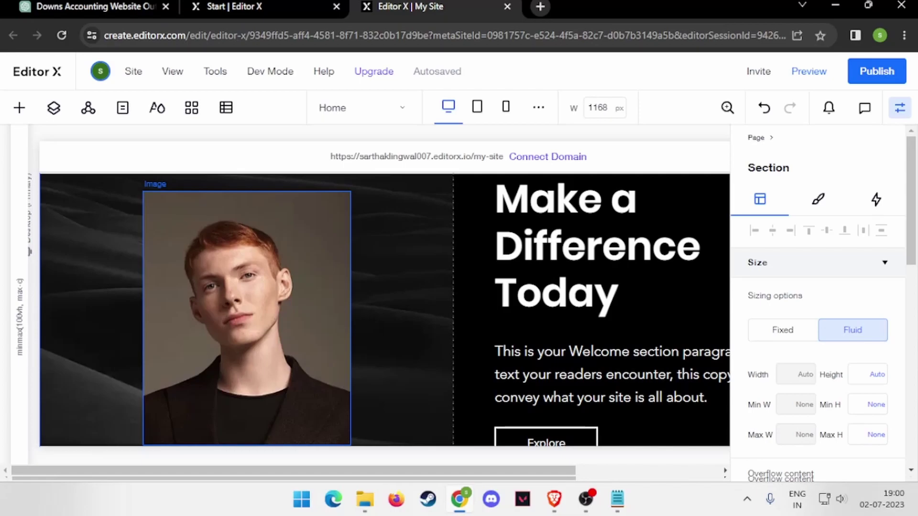
{"action": "scroll", "coordinate": [385, 311], "scroll_direction": "down", "scroll_amount": 5}
{"action": "scroll", "coordinate": [384, 311], "scroll_direction": "up", "scroll_amount": 3}
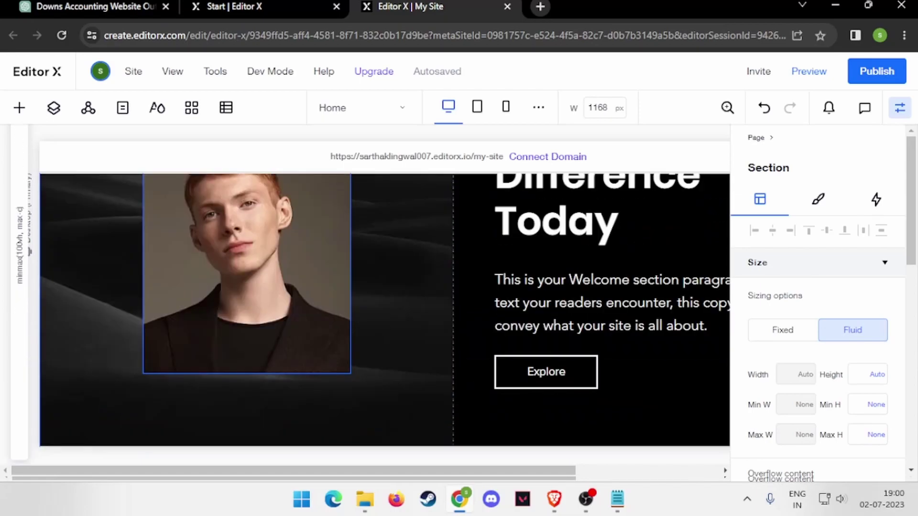
Open Change Image for the section's portrait photo.
{"action": "right_click", "coordinate": [258, 287]}
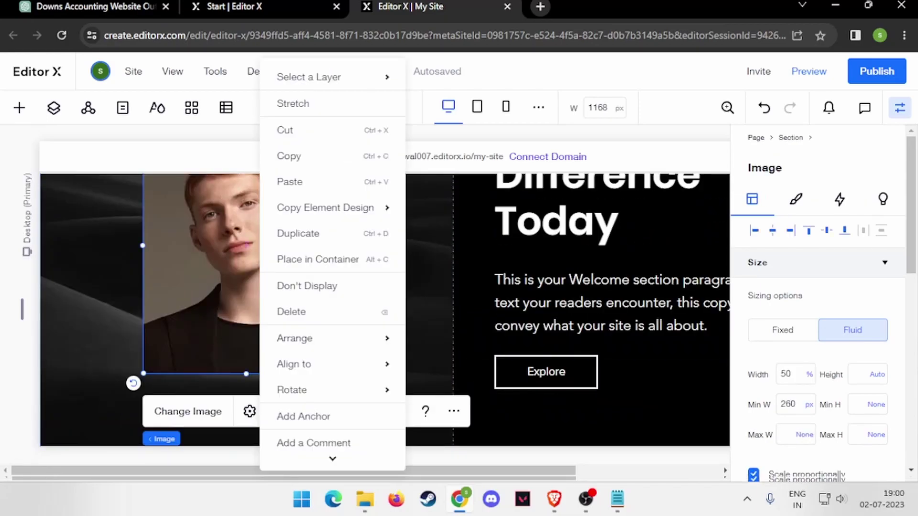
{"action": "left_click", "coordinate": [188, 411]}
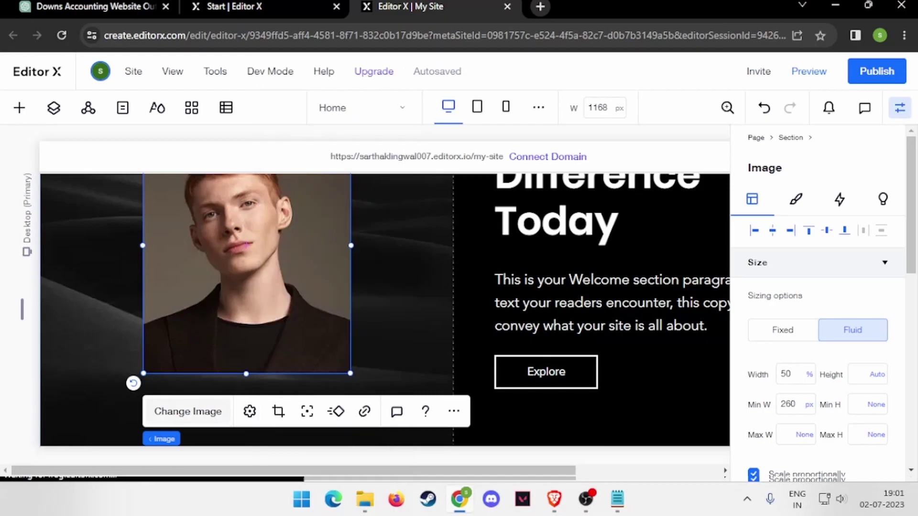
{"action": "left_click", "coordinate": [188, 412]}
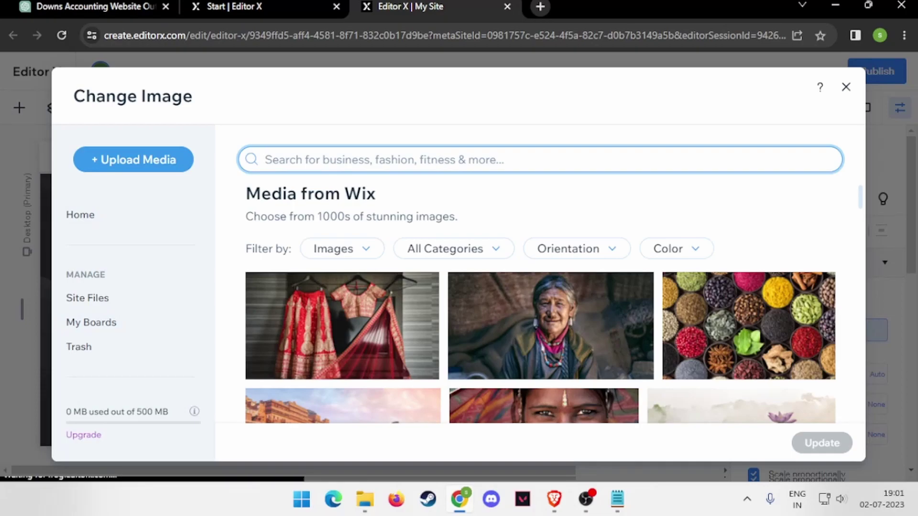
Replace the portrait with the Accountant laptop photo found by searching 'accounting'.
{"action": "left_click", "coordinate": [617, 497]}
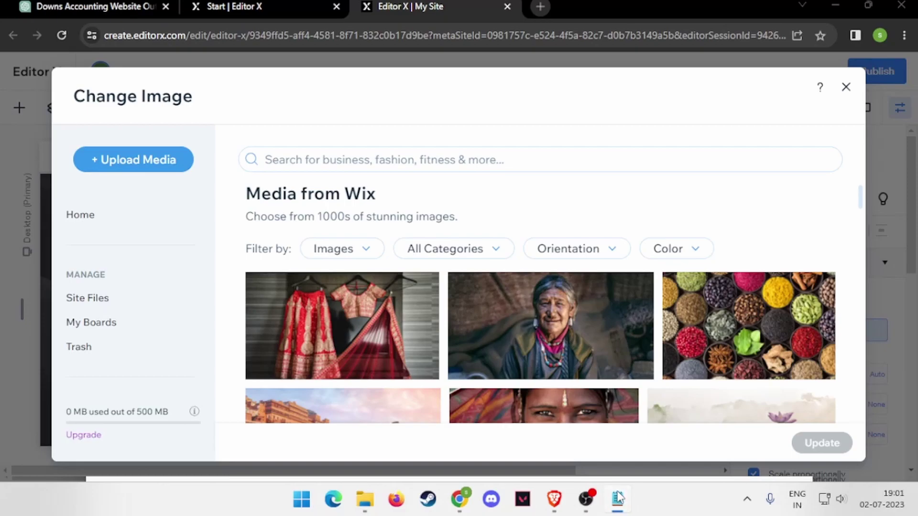
{"action": "left_click", "coordinate": [617, 498]}
{"action": "type", "text": "a"}
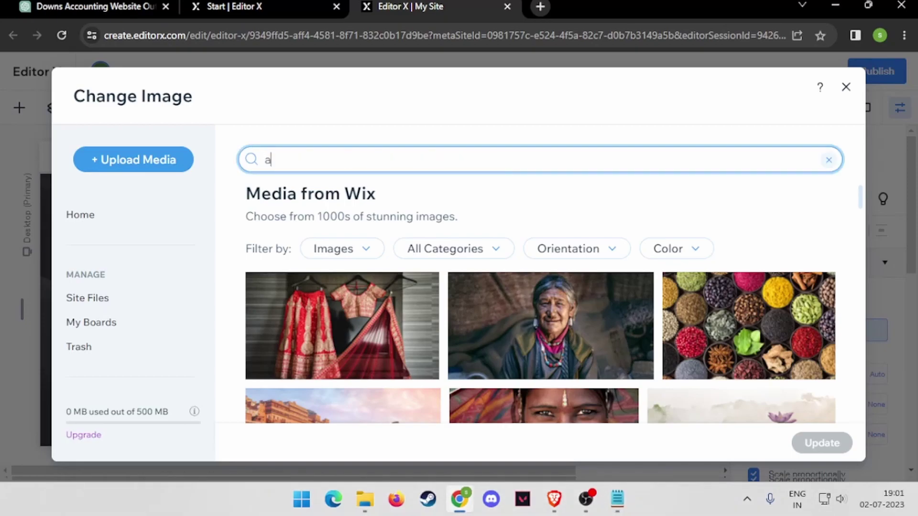
{"action": "type", "text": "ccount"}
{"action": "type", "text": "ing"}
{"action": "key", "text": "Return"}
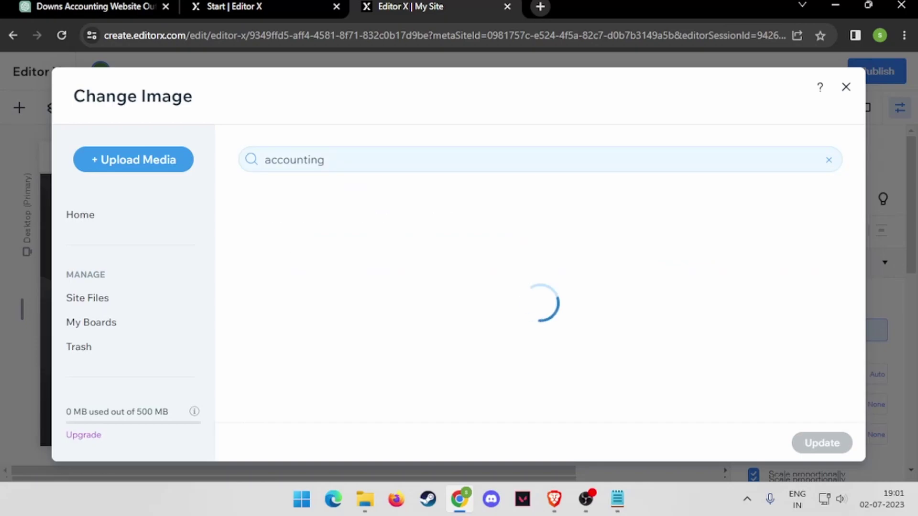
{"action": "scroll", "coordinate": [540, 306], "scroll_direction": "down", "scroll_amount": 1}
{"action": "scroll", "coordinate": [335, 335], "scroll_direction": "down", "scroll_amount": 2}
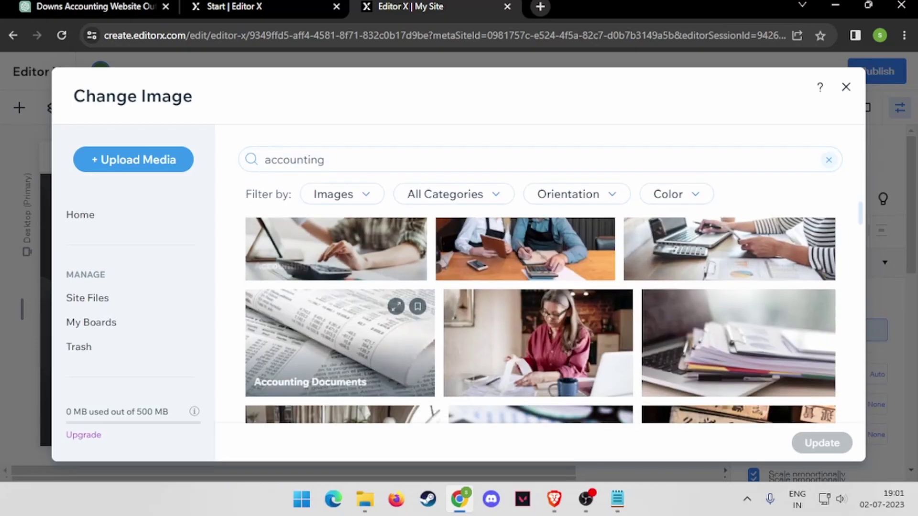
{"action": "scroll", "coordinate": [334, 296], "scroll_direction": "up", "scroll_amount": 1}
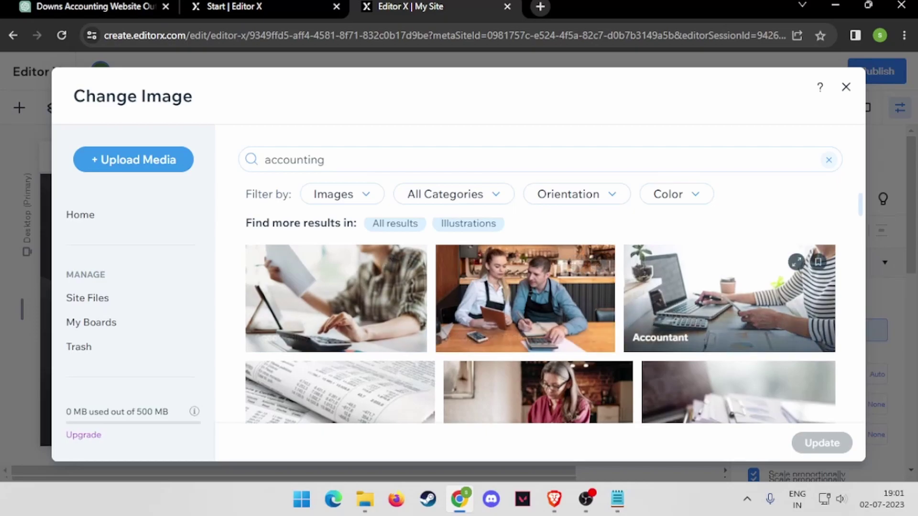
{"action": "left_click", "coordinate": [729, 299]}
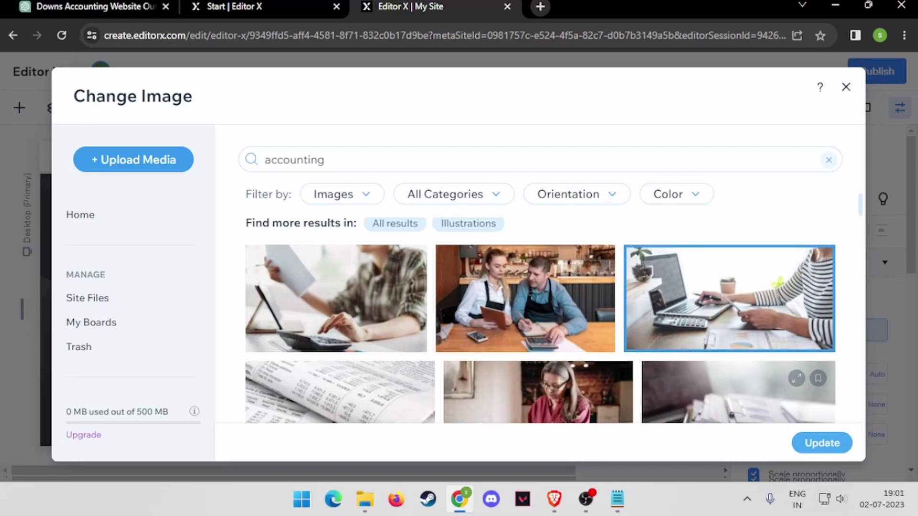
{"action": "left_click", "coordinate": [821, 442]}
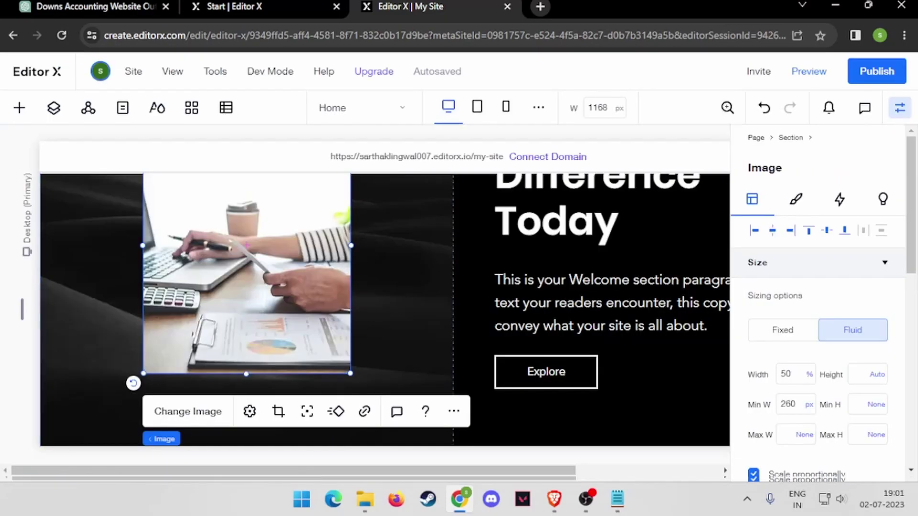
Widen the laptop photo slightly to 50.5%.
{"action": "scroll", "coordinate": [246, 418], "scroll_direction": "up", "scroll_amount": 3}
{"action": "scroll", "coordinate": [246, 417], "scroll_direction": "down", "scroll_amount": 4}
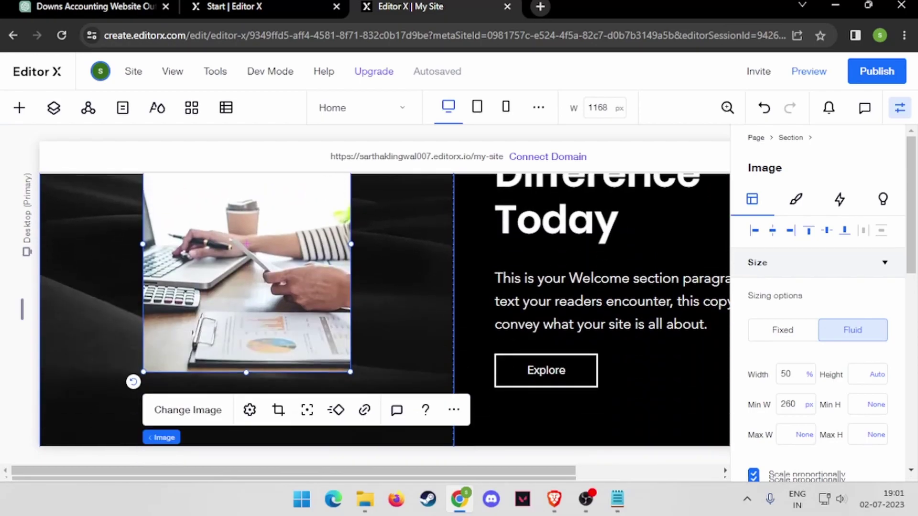
{"action": "scroll", "coordinate": [246, 417], "scroll_direction": "up", "scroll_amount": 3}
{"action": "scroll", "coordinate": [246, 334], "scroll_direction": "down", "scroll_amount": 2}
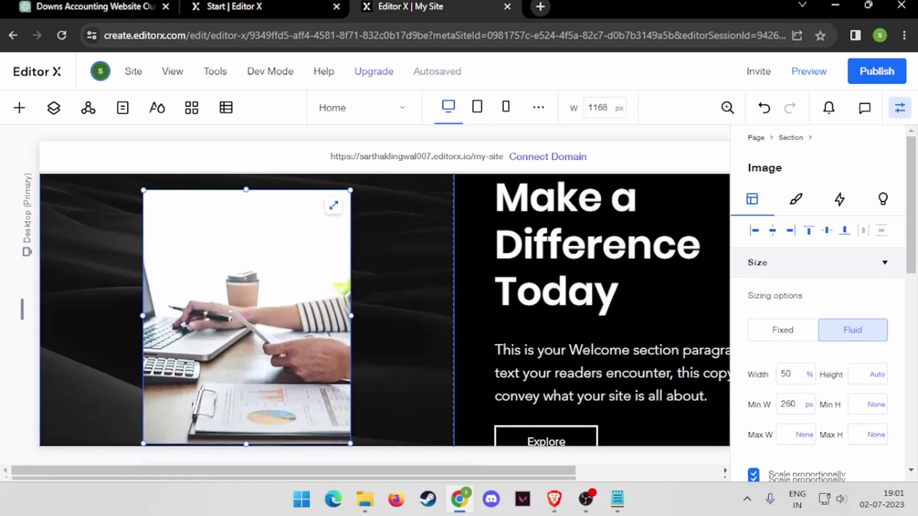
{"action": "left_click_drag", "start_coordinate": [143, 443], "coordinate": [141, 446]}
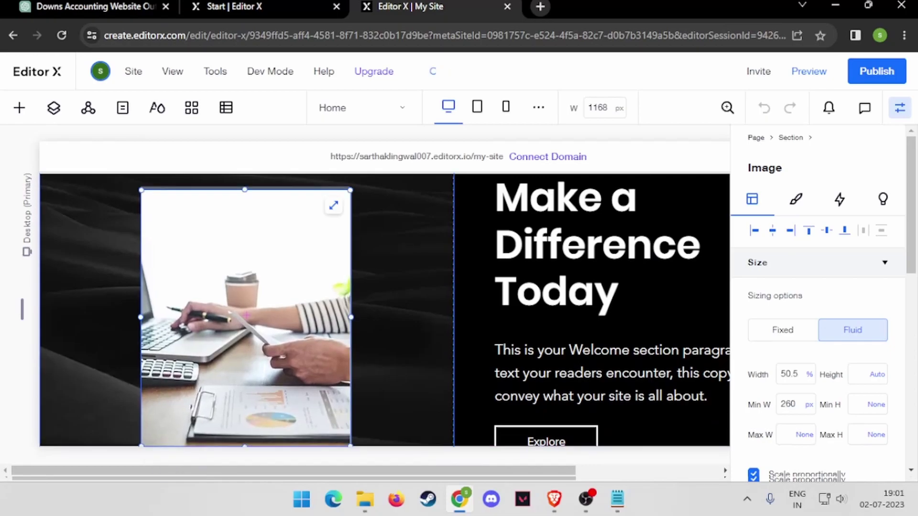
Replace the welcome section's background image with the Calculator photo.
{"action": "left_click", "coordinate": [332, 205]}
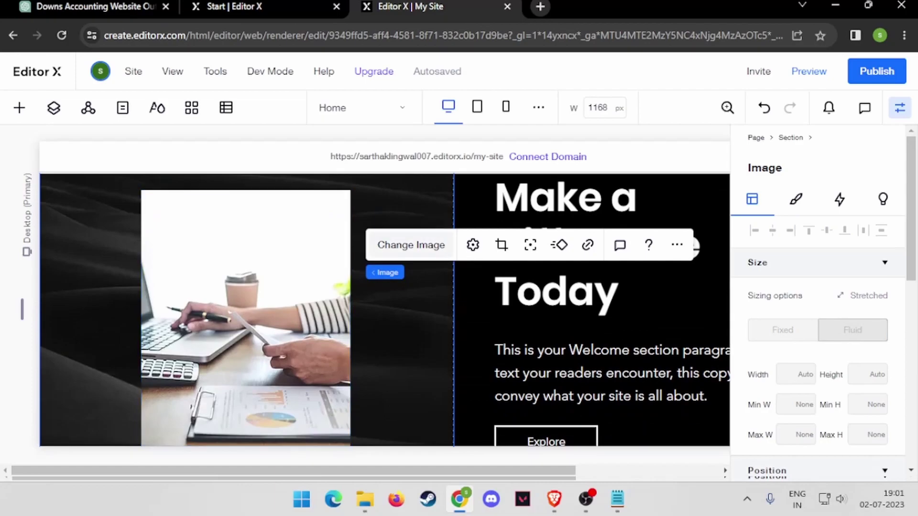
{"action": "left_click", "coordinate": [411, 245]}
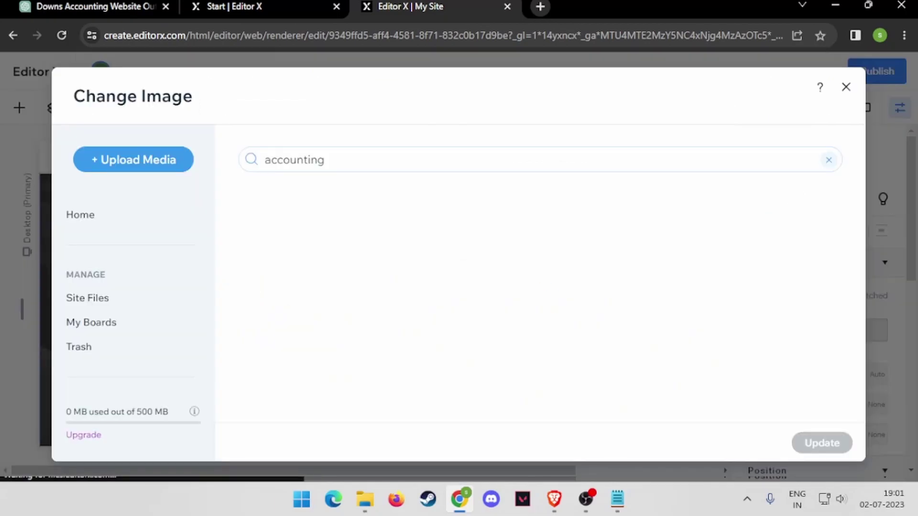
{"action": "scroll", "coordinate": [422, 278], "scroll_direction": "down", "scroll_amount": 3}
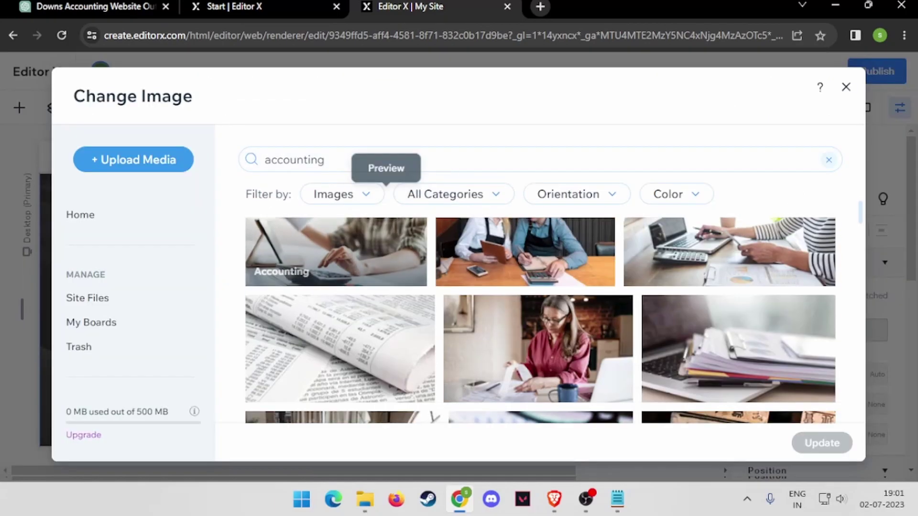
{"action": "scroll", "coordinate": [423, 279], "scroll_direction": "down", "scroll_amount": 2}
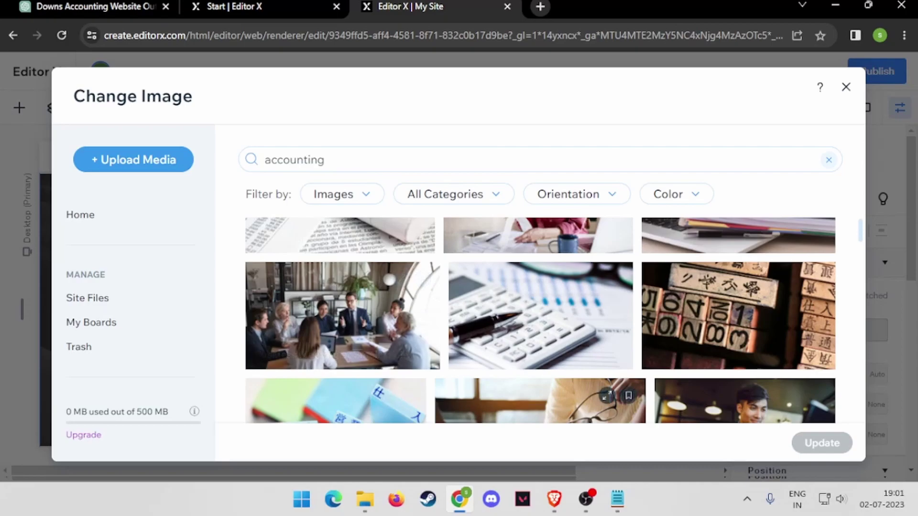
{"action": "left_click", "coordinate": [540, 315]}
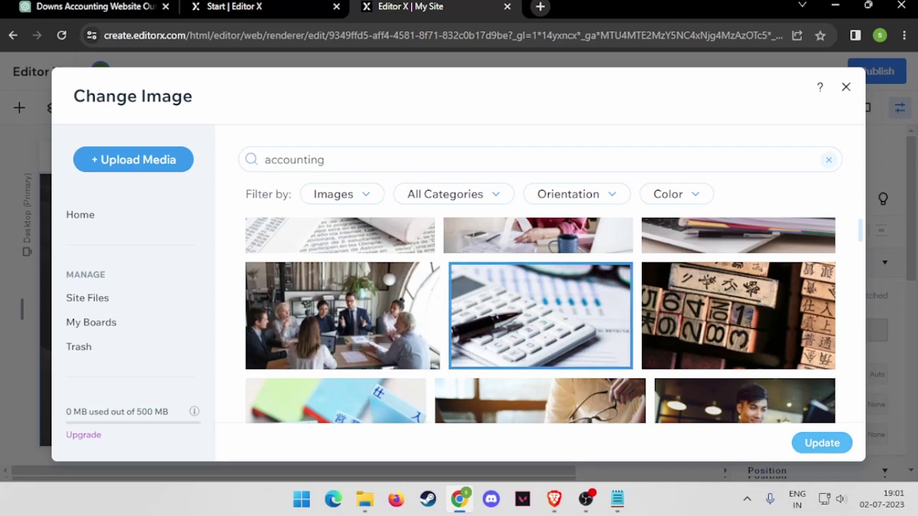
{"action": "left_click", "coordinate": [808, 443]}
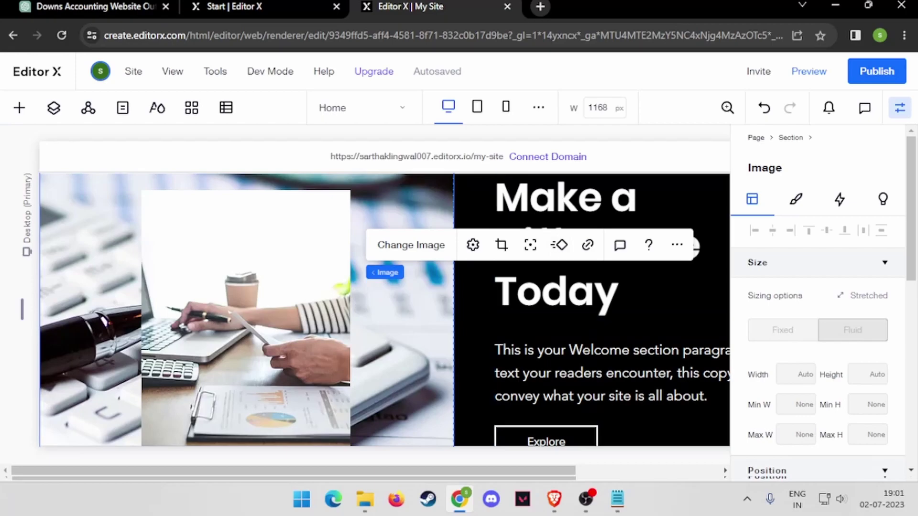
Lower the background image's opacity to 35%.
{"action": "scroll", "coordinate": [817, 306], "scroll_direction": "down", "scroll_amount": 2}
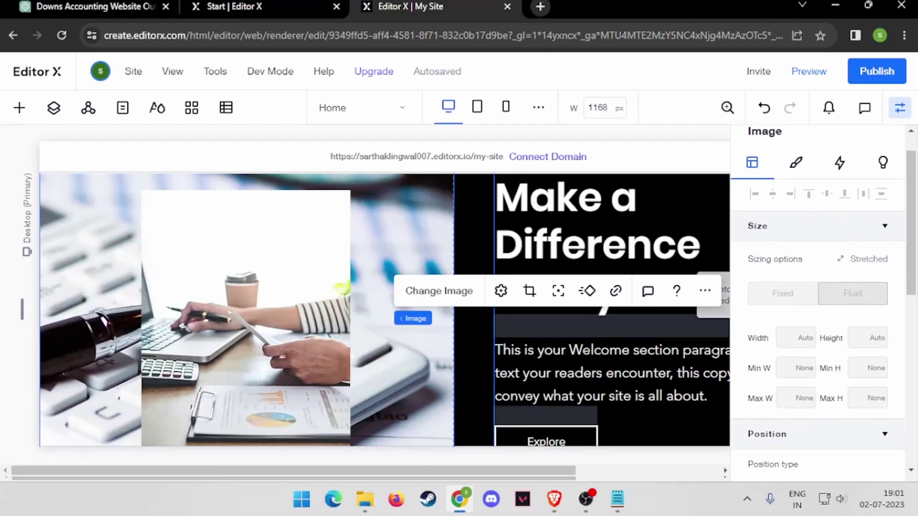
{"action": "scroll", "coordinate": [818, 306], "scroll_direction": "down", "scroll_amount": 3}
{"action": "scroll", "coordinate": [817, 306], "scroll_direction": "down", "scroll_amount": 3}
{"action": "scroll", "coordinate": [818, 306], "scroll_direction": "down", "scroll_amount": 3}
{"action": "scroll", "coordinate": [817, 306], "scroll_direction": "up", "scroll_amount": 3}
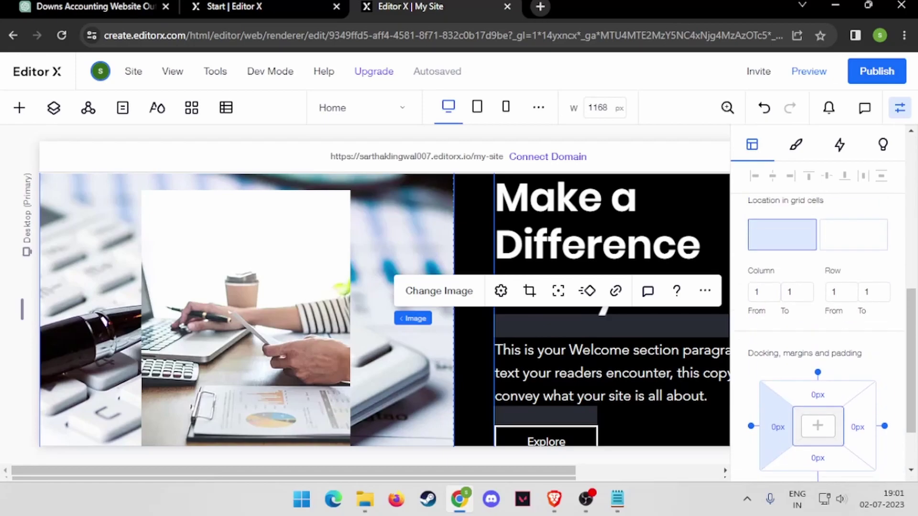
{"action": "scroll", "coordinate": [817, 306], "scroll_direction": "up", "scroll_amount": 5}
{"action": "scroll", "coordinate": [817, 305], "scroll_direction": "up", "scroll_amount": 2}
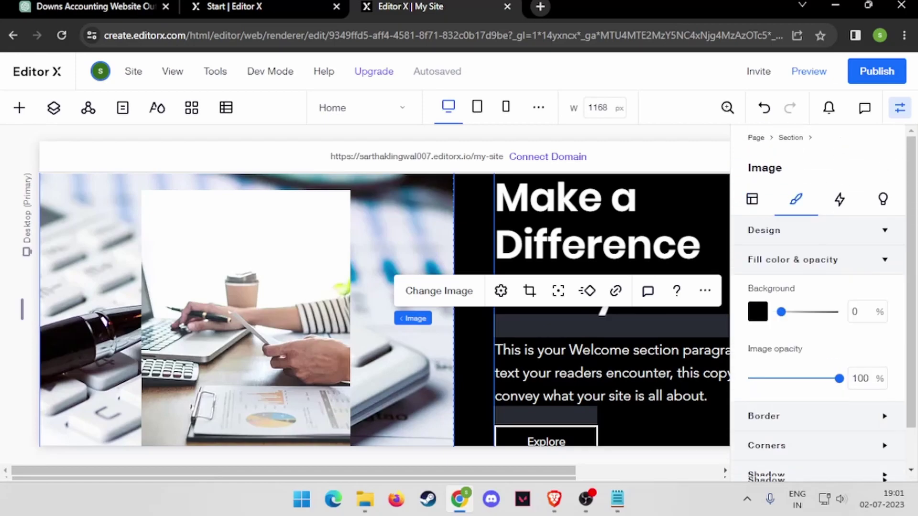
{"action": "left_click", "coordinate": [840, 199]}
{"action": "left_click", "coordinate": [796, 199]}
{"action": "left_click_drag", "start_coordinate": [839, 378], "coordinate": [785, 378]}
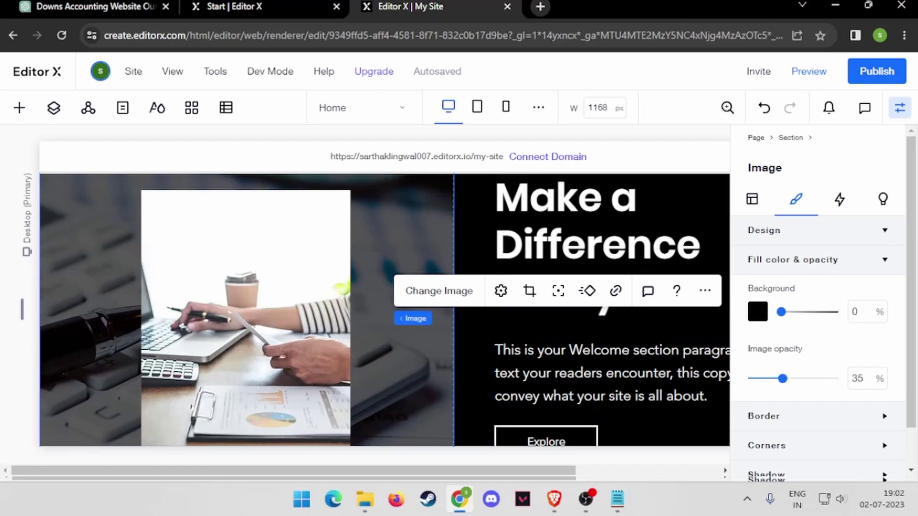
Select the hero's headline group and close the stack settings panel.
{"action": "left_click", "coordinate": [658, 316]}
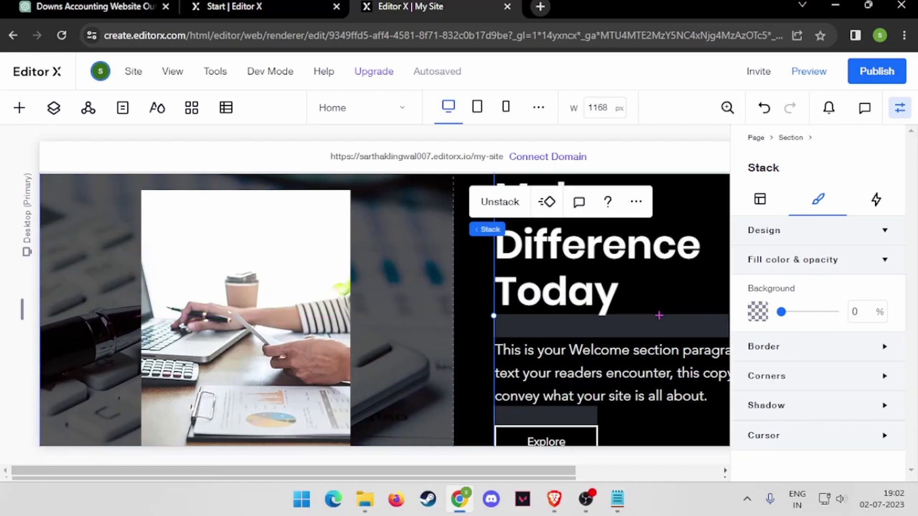
{"action": "left_click", "coordinate": [900, 107]}
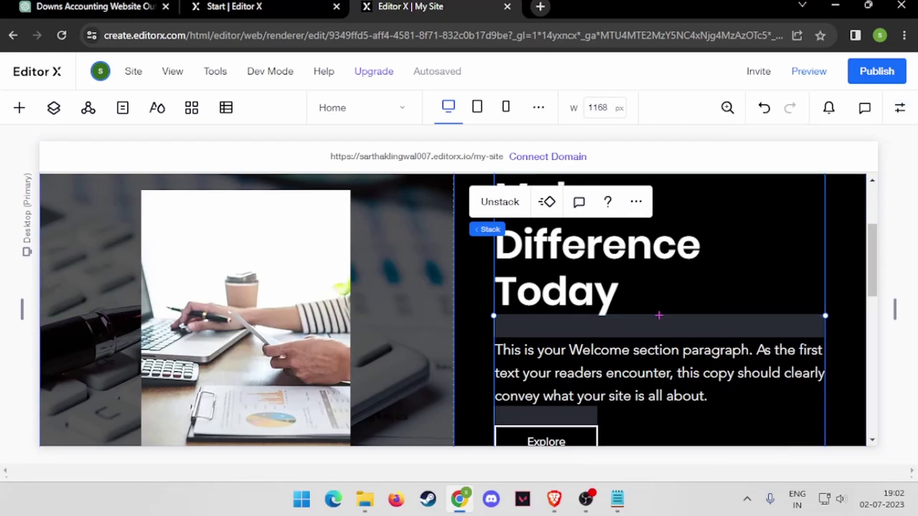
{"action": "scroll", "coordinate": [454, 311], "scroll_direction": "up", "scroll_amount": 3}
{"action": "scroll", "coordinate": [455, 311], "scroll_direction": "down", "scroll_amount": 5}
{"action": "scroll", "coordinate": [454, 311], "scroll_direction": "down", "scroll_amount": 3}
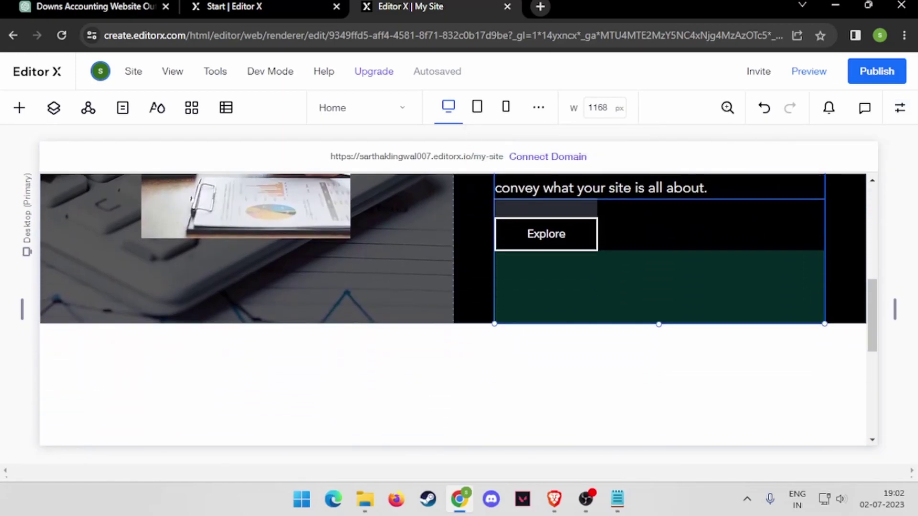
{"action": "scroll", "coordinate": [454, 311], "scroll_direction": "up", "scroll_amount": 2}
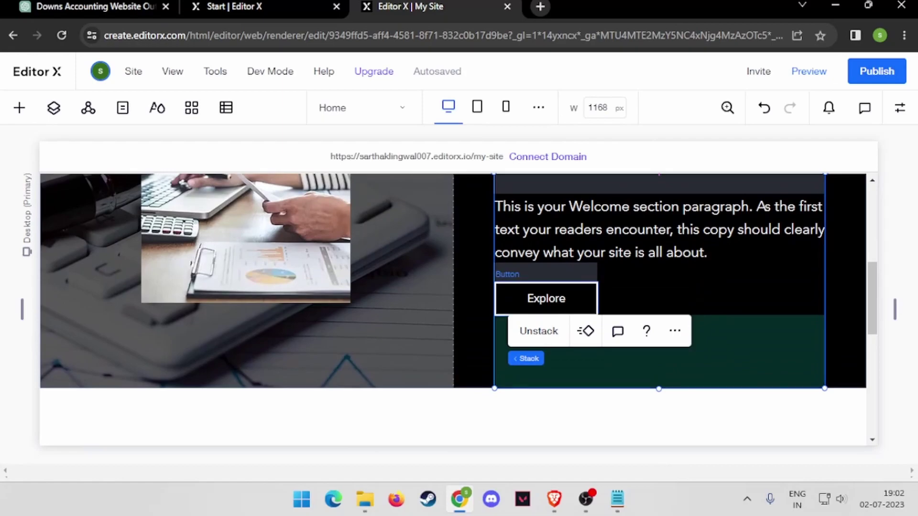
{"action": "scroll", "coordinate": [454, 310], "scroll_direction": "down", "scroll_amount": 4}
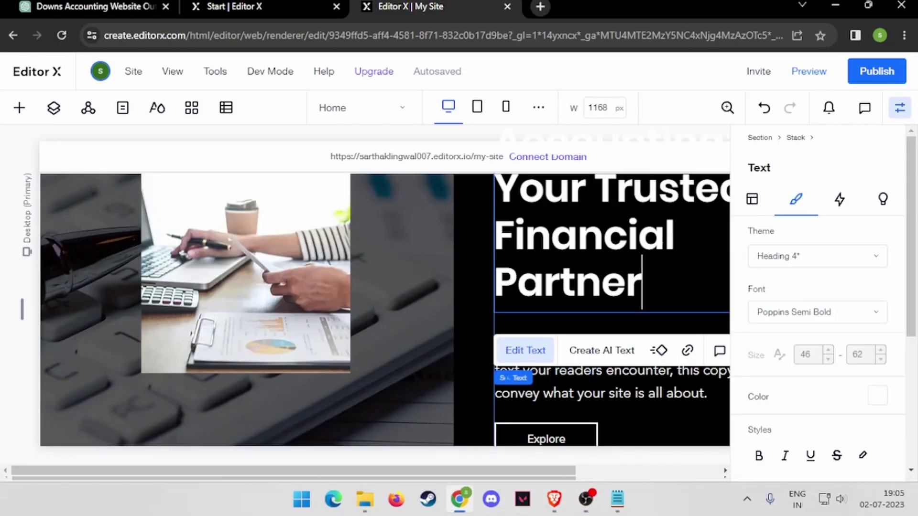
Paste ChatGPT's 'Maximize Your Business Potential' tagline over the hero paragraph.
{"action": "key", "text": "ctrl+1"}
{"action": "left_click_drag", "start_coordinate": [315, 185], "coordinate": [654, 185]}
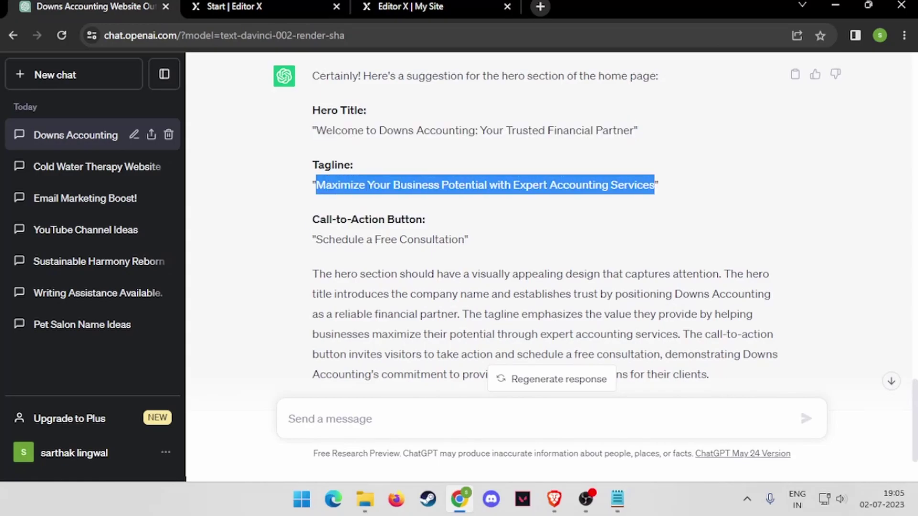
{"action": "key", "text": "ctrl+3"}
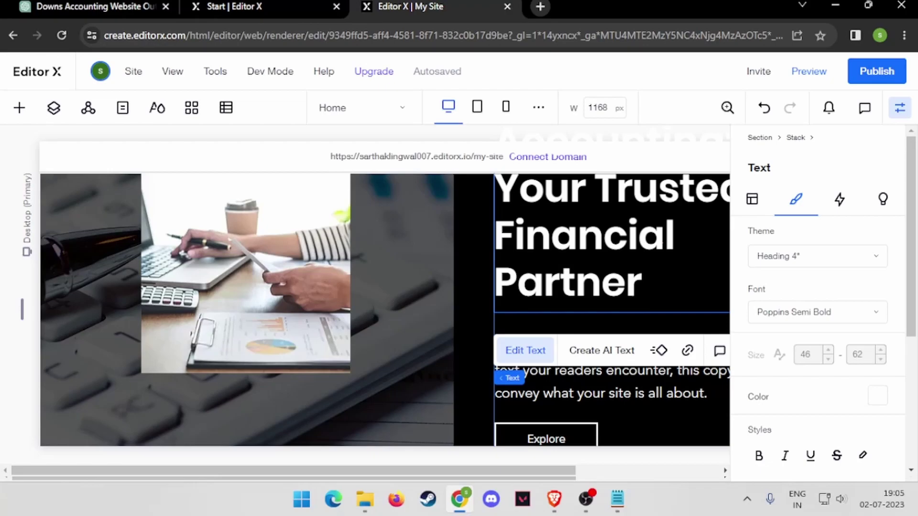
{"action": "left_click", "coordinate": [525, 295]}
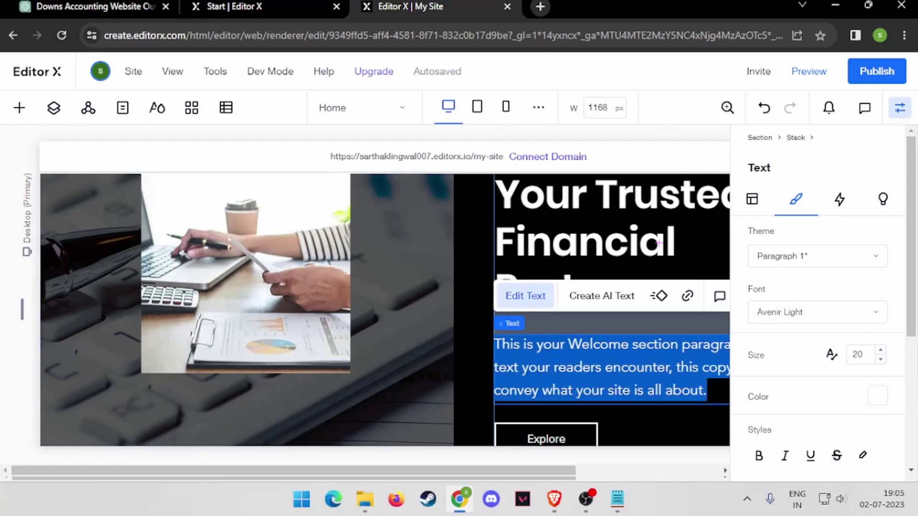
{"action": "type", "text": "Maximize Your Business Potential with Accounting Services"}
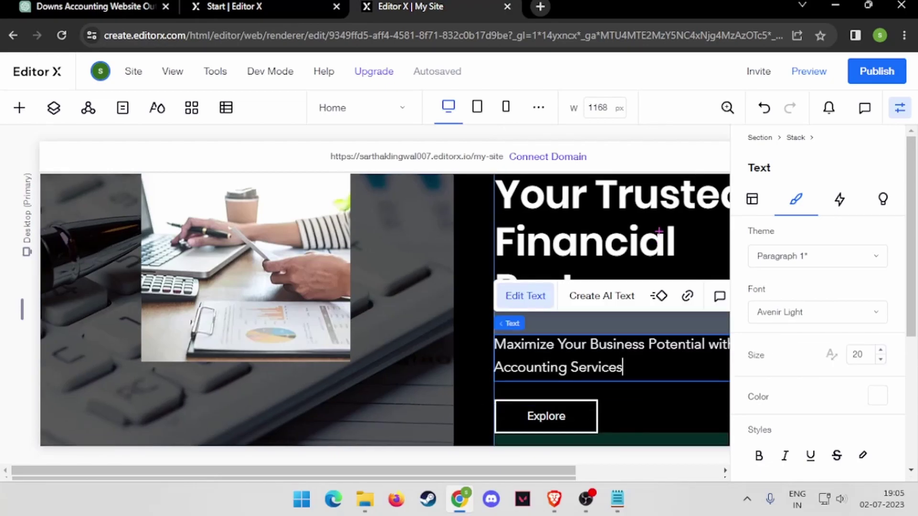
{"action": "scroll", "coordinate": [659, 232], "scroll_direction": "down", "scroll_amount": 2}
Change the Explore button to 'Schedule a Free Consultation' and widen it to one line.
{"action": "left_click", "coordinate": [546, 344]}
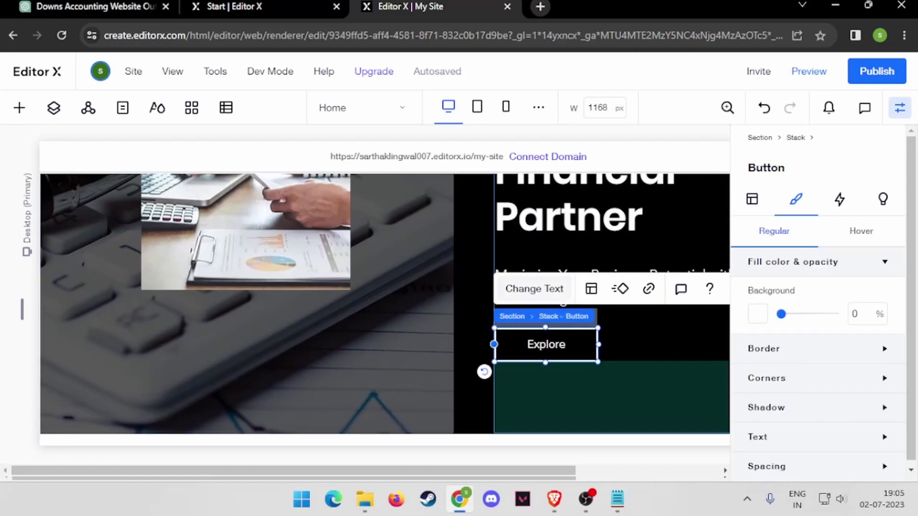
{"action": "left_click", "coordinate": [533, 288]}
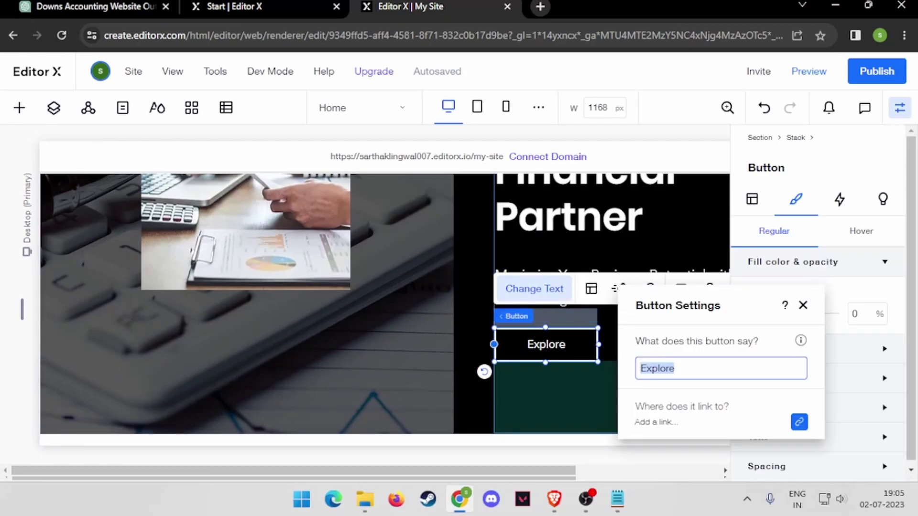
{"action": "left_click", "coordinate": [88, 7]}
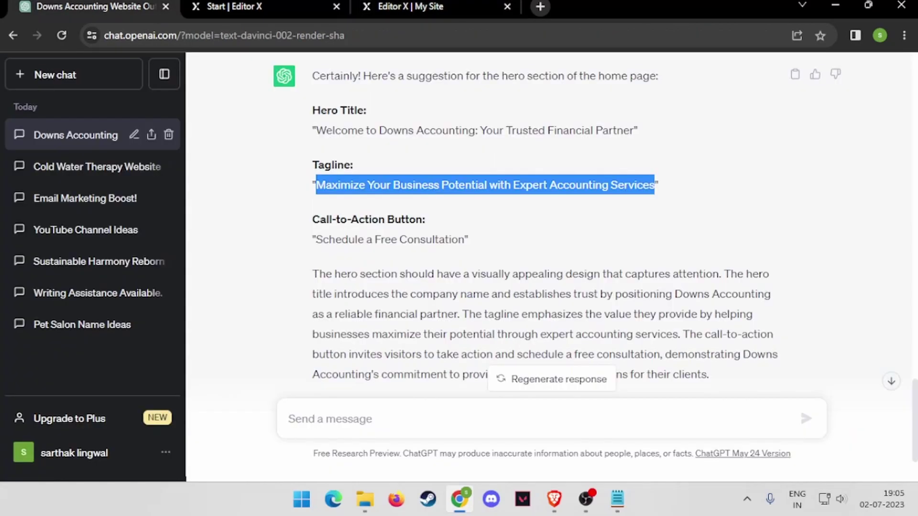
{"action": "left_click_drag", "start_coordinate": [316, 239], "coordinate": [458, 239]}
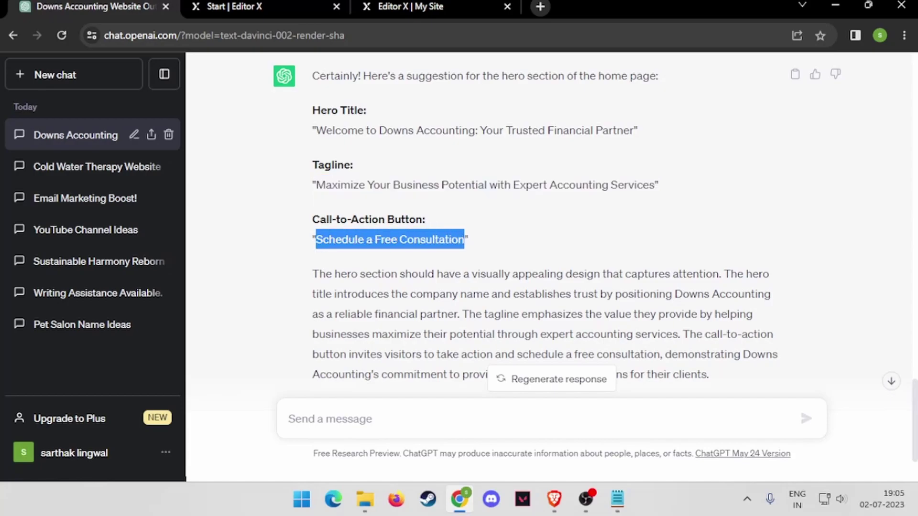
{"action": "left_click", "coordinate": [410, 7]}
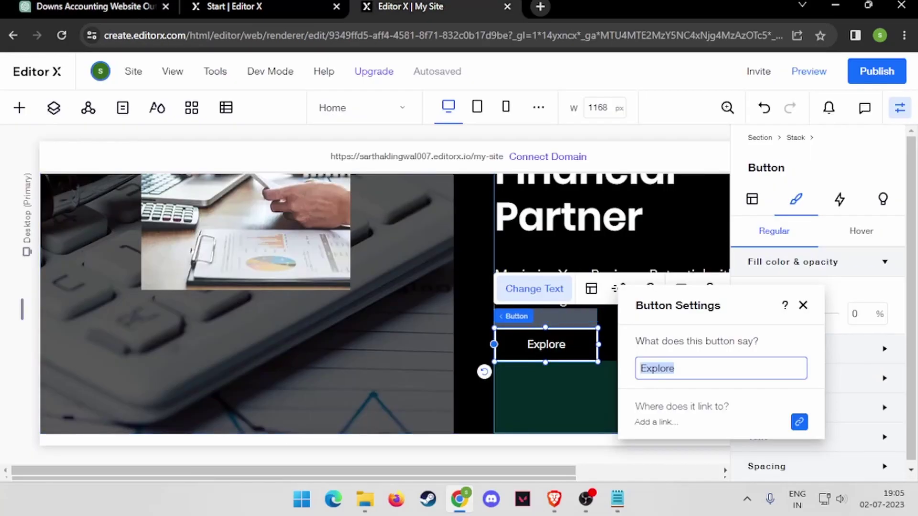
{"action": "type", "text": "Schedule a Free Consultation"}
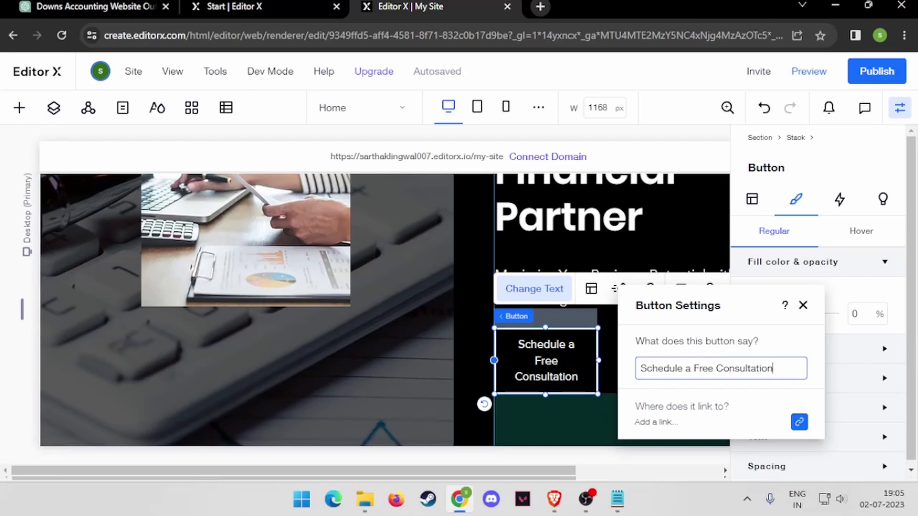
{"action": "key", "text": "Escape"}
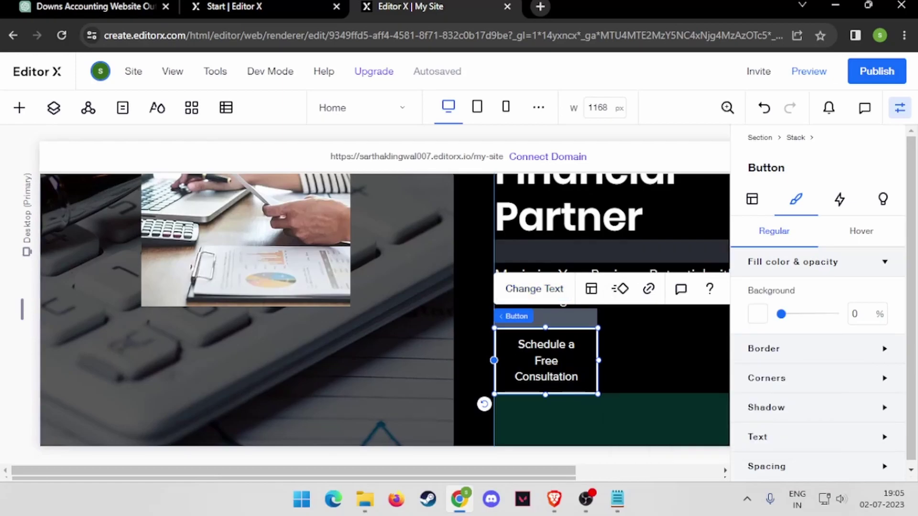
{"action": "key", "text": "ctrl+shift+i"}
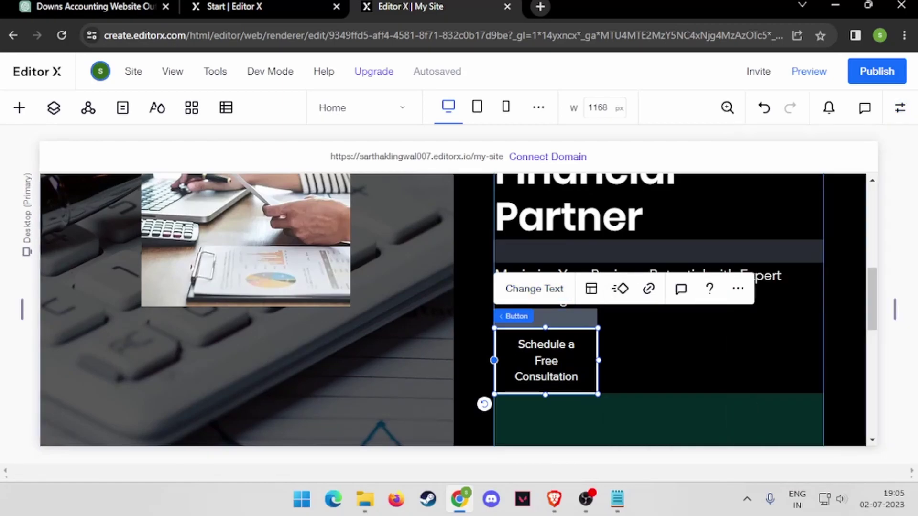
{"action": "left_click_drag", "start_coordinate": [598, 360], "coordinate": [805, 364]}
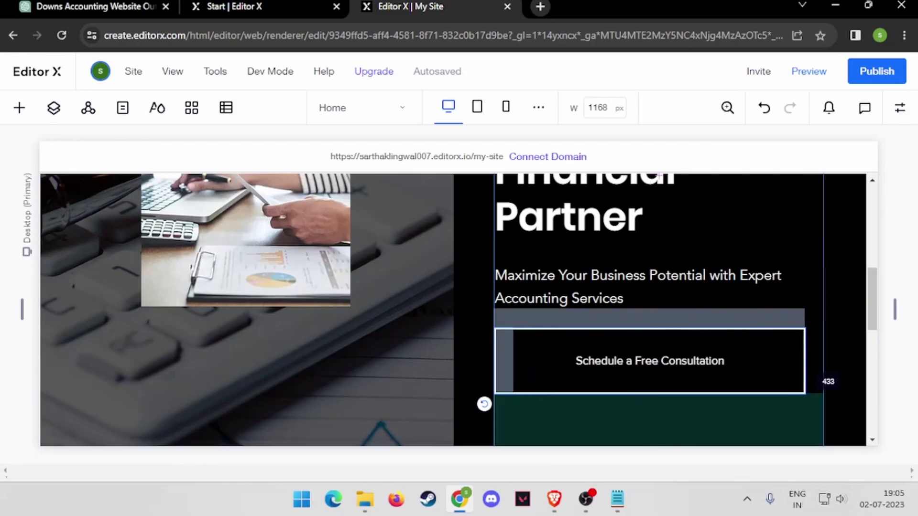
{"action": "key", "text": "Escape"}
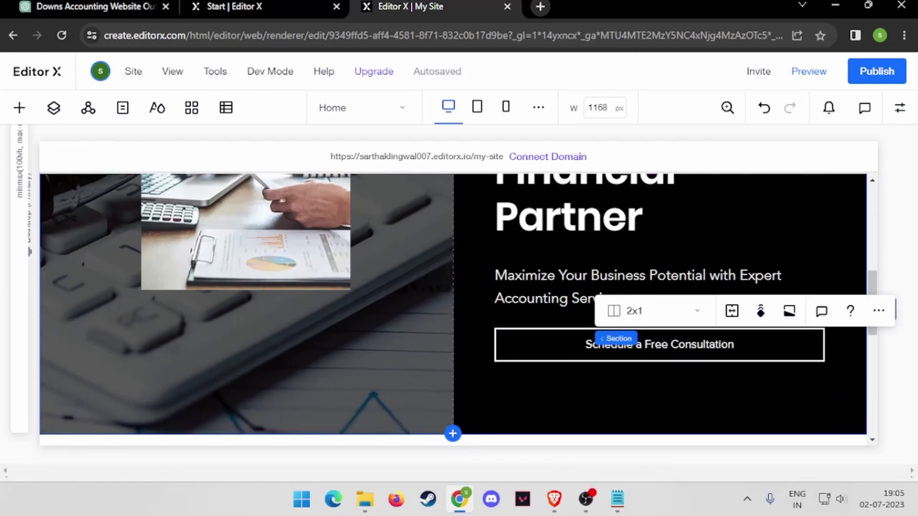
{"action": "scroll", "coordinate": [453, 311], "scroll_direction": "up", "scroll_amount": 5}
{"action": "scroll", "coordinate": [453, 311], "scroll_direction": "down", "scroll_amount": 3}
{"action": "scroll", "coordinate": [453, 311], "scroll_direction": "up", "scroll_amount": 2}
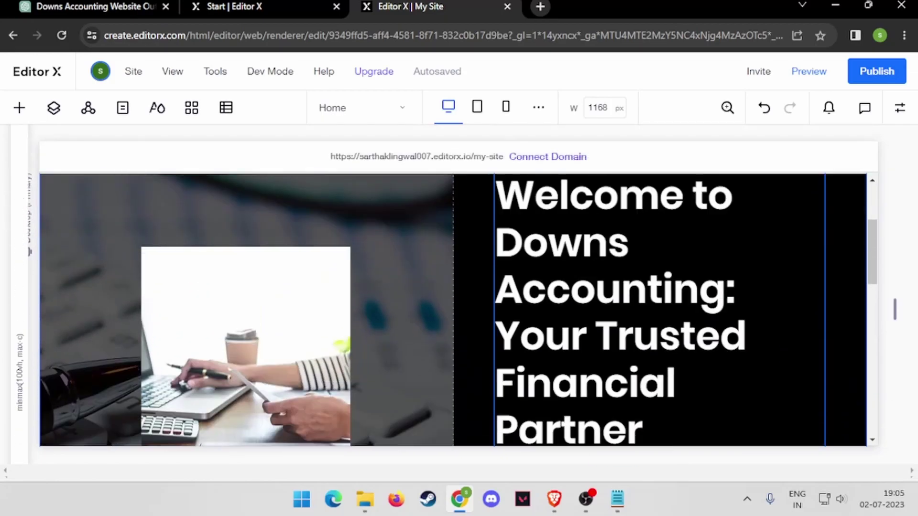
{"action": "scroll", "coordinate": [453, 311], "scroll_direction": "up", "scroll_amount": 3}
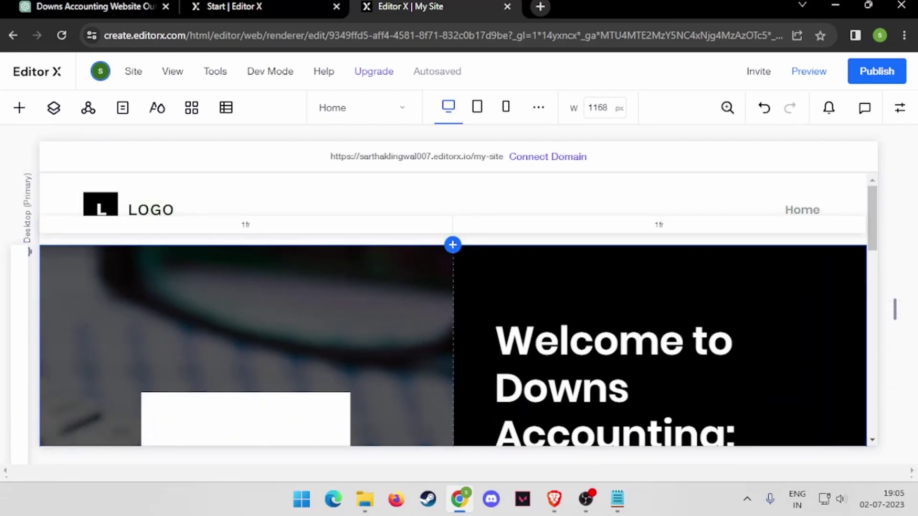
{"action": "scroll", "coordinate": [453, 311], "scroll_direction": "down", "scroll_amount": 2}
{"action": "scroll", "coordinate": [454, 311], "scroll_direction": "down", "scroll_amount": 5}
{"action": "scroll", "coordinate": [453, 310], "scroll_direction": "down", "scroll_amount": 3}
{"action": "scroll", "coordinate": [453, 310], "scroll_direction": "up", "scroll_amount": 3}
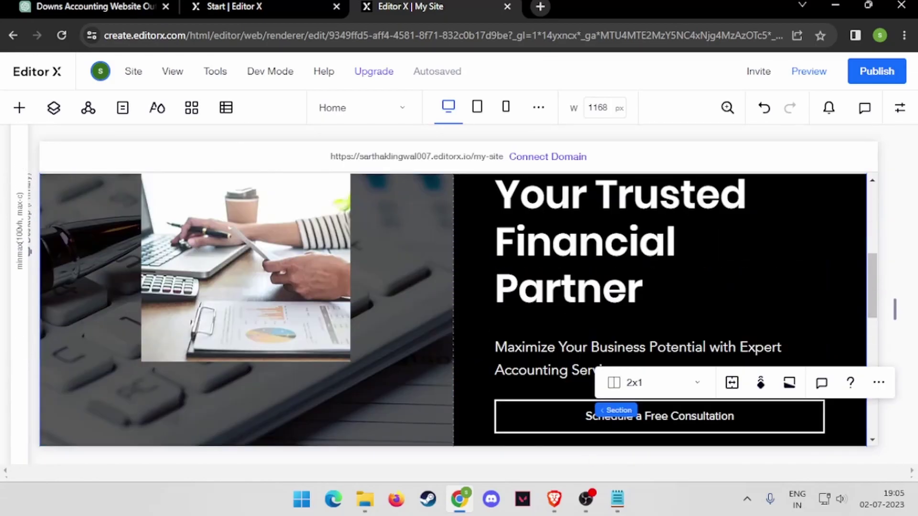
{"action": "scroll", "coordinate": [454, 310], "scroll_direction": "up", "scroll_amount": 3}
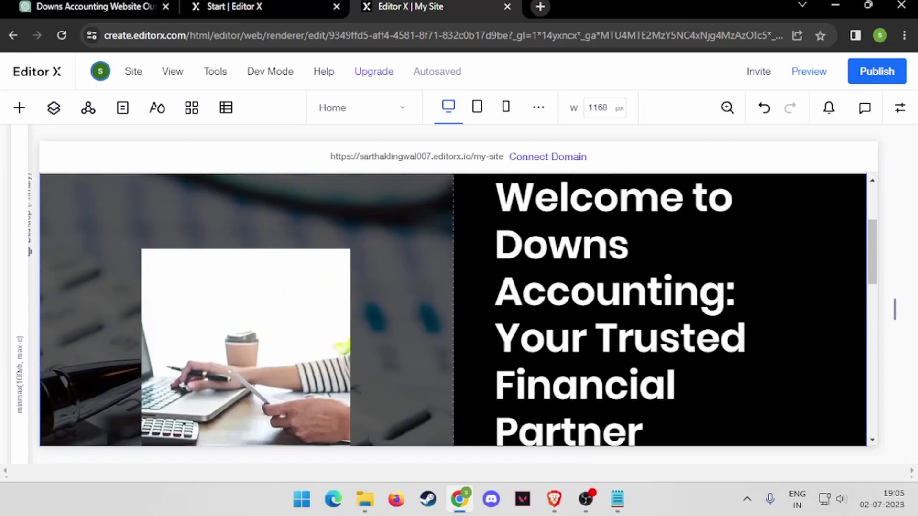
Add a standard blank page to the site from the Pages panel.
{"action": "left_click", "coordinate": [591, 507]}
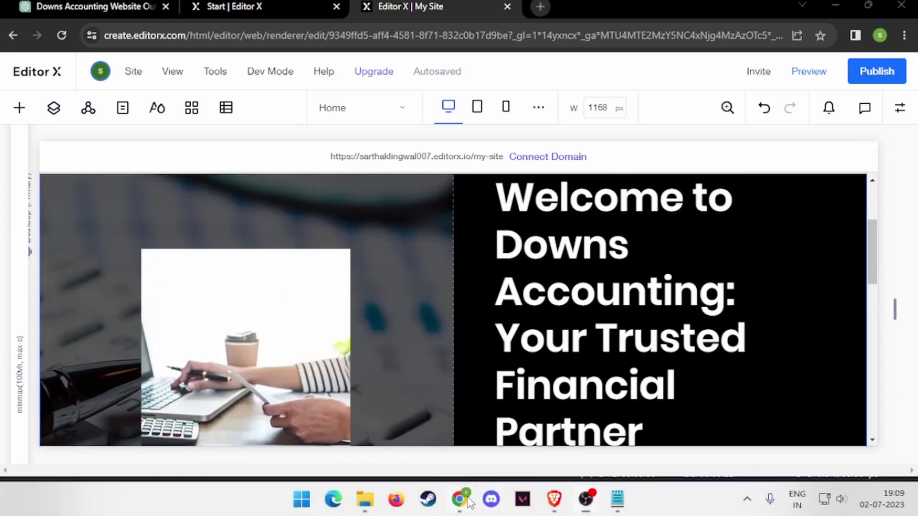
{"action": "left_click", "coordinate": [451, 488]}
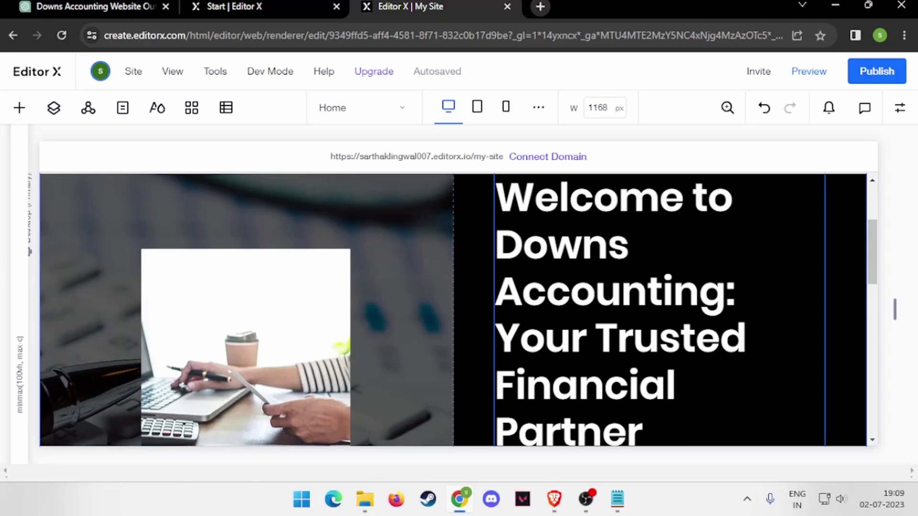
{"action": "left_click", "coordinate": [19, 108]}
{"action": "scroll", "coordinate": [391, 323], "scroll_direction": "down", "scroll_amount": 1}
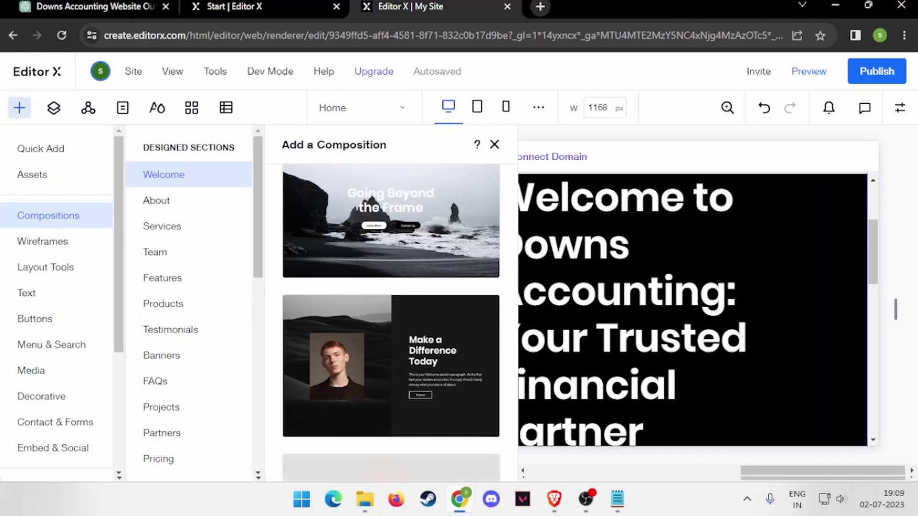
{"action": "left_click", "coordinate": [123, 107]}
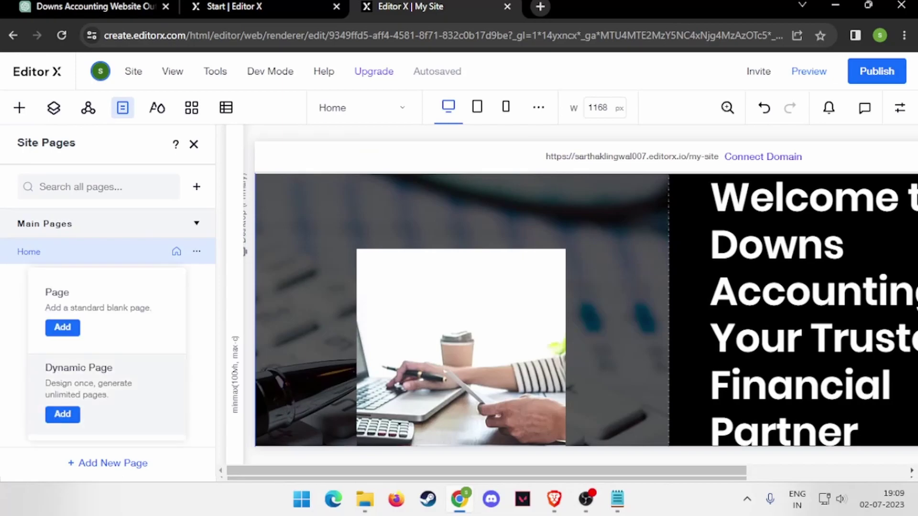
{"action": "left_click", "coordinate": [62, 328]}
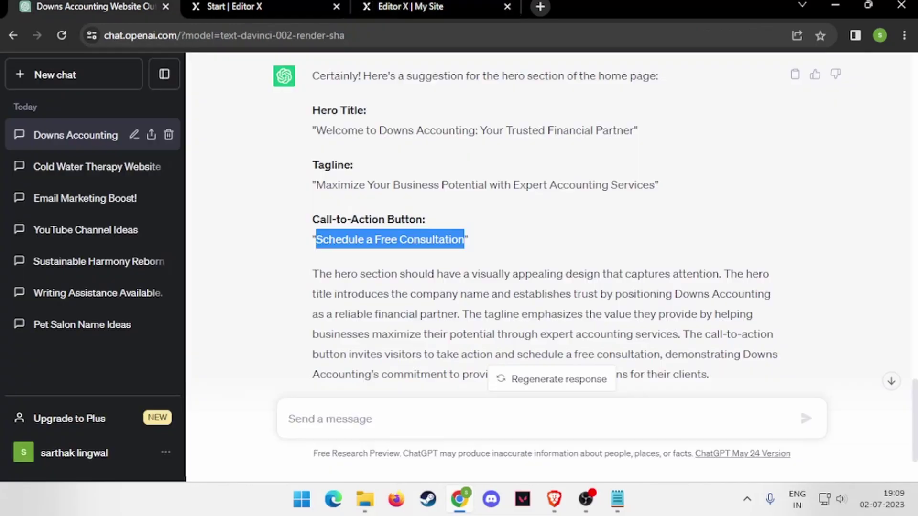
Reread the outline's Resources and Testimonials sections, then return to Editor X.
{"action": "scroll", "coordinate": [550, 219], "scroll_direction": "up", "scroll_amount": 3}
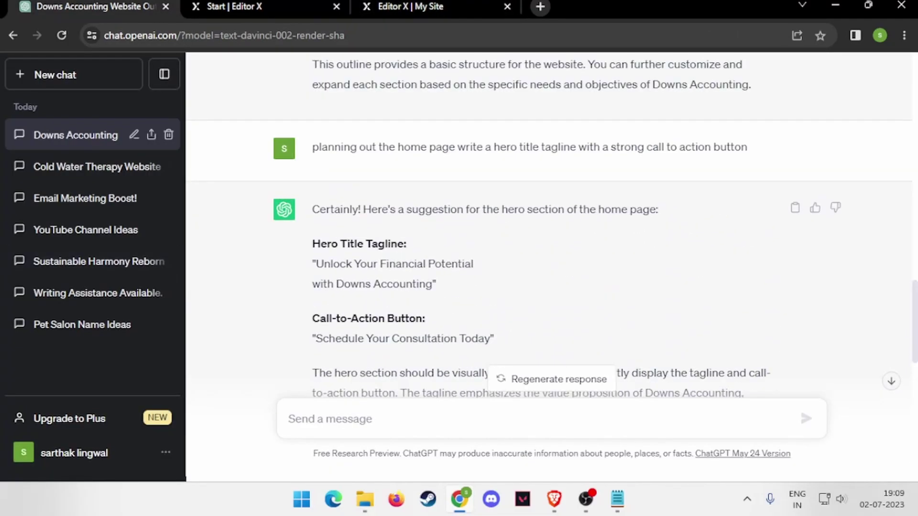
{"action": "scroll", "coordinate": [550, 220], "scroll_direction": "up", "scroll_amount": 6}
{"action": "scroll", "coordinate": [550, 220], "scroll_direction": "up", "scroll_amount": 4}
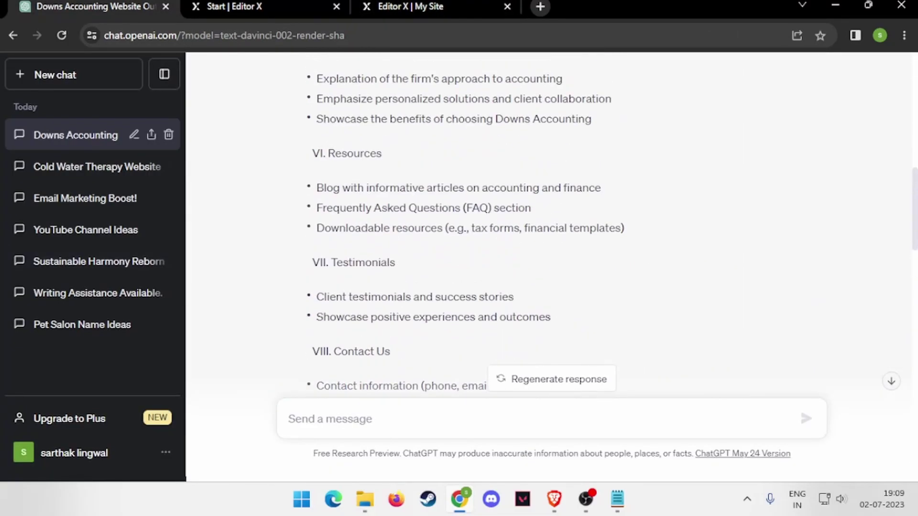
{"action": "key", "text": "ctrl+3"}
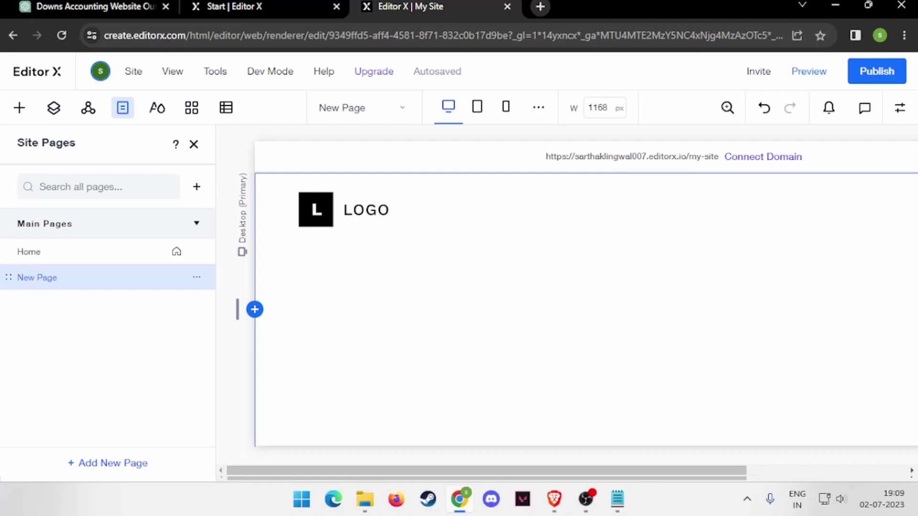
Rename the site's New Page to 'resources' from its page options.
{"action": "left_click", "coordinate": [197, 277]}
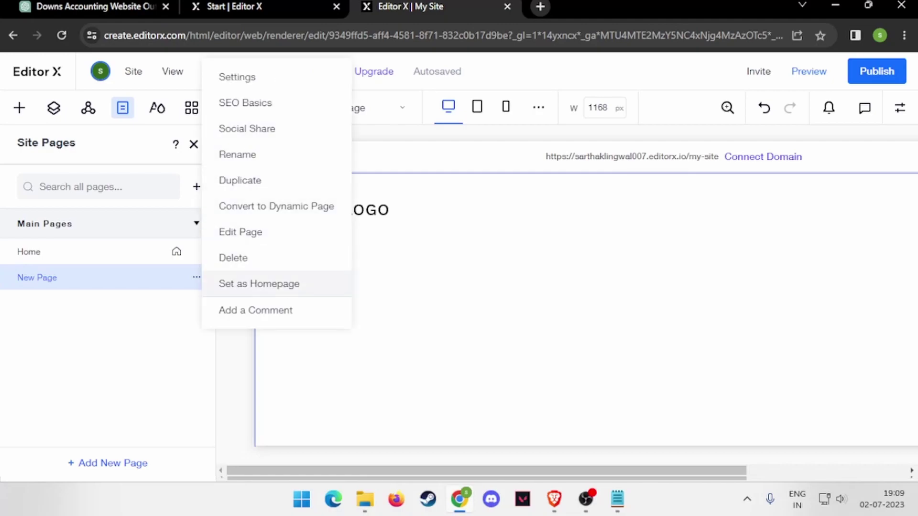
{"action": "left_click", "coordinate": [237, 154]}
{"action": "type", "text": "resources"}
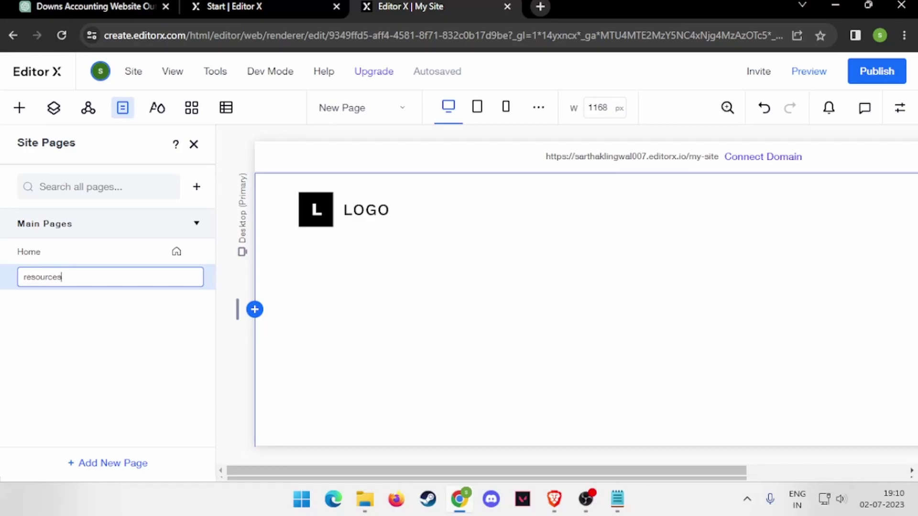
{"action": "key", "text": "Return"}
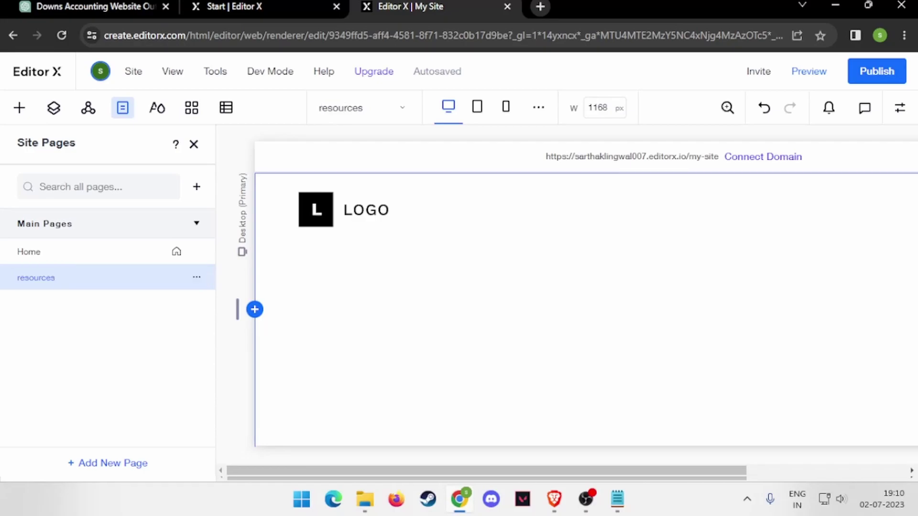
{"action": "key", "text": "ctrl+1"}
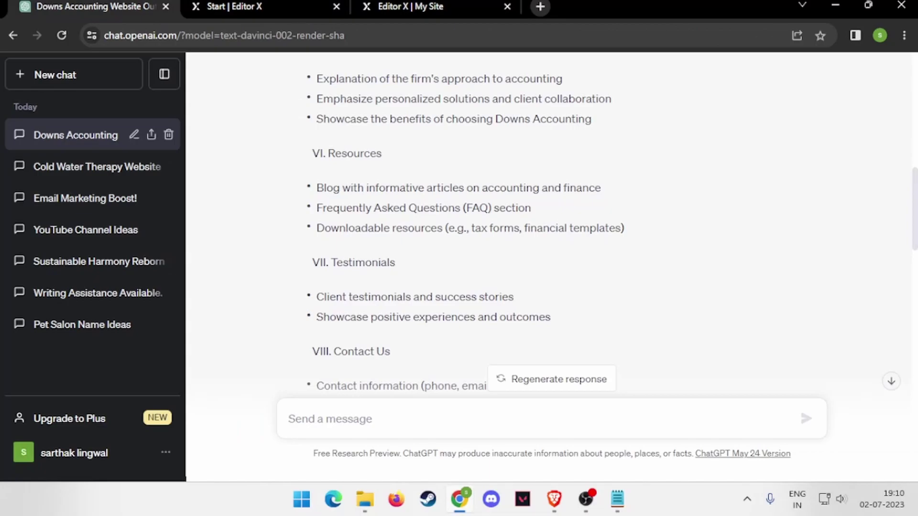
{"action": "scroll", "coordinate": [550, 225], "scroll_direction": "up", "scroll_amount": 3}
{"action": "scroll", "coordinate": [550, 225], "scroll_direction": "up", "scroll_amount": 2}
{"action": "scroll", "coordinate": [550, 224], "scroll_direction": "up", "scroll_amount": 2}
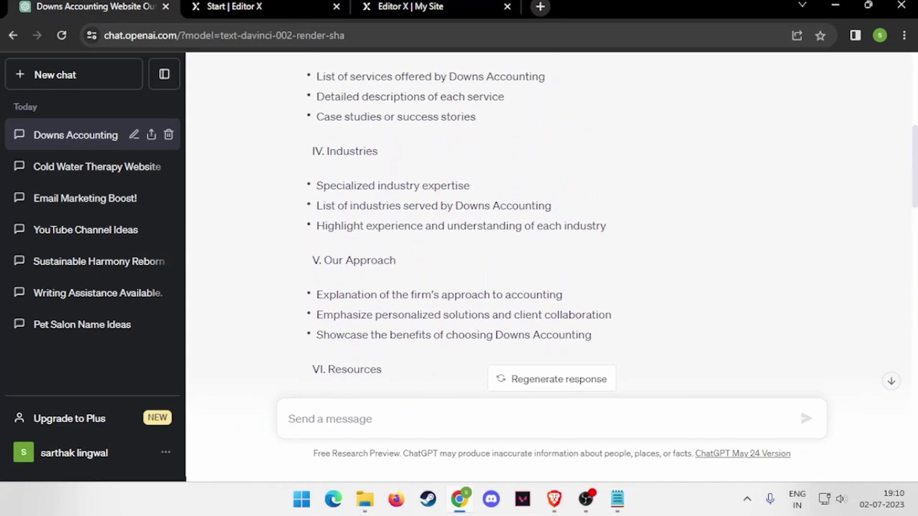
{"action": "scroll", "coordinate": [549, 225], "scroll_direction": "up", "scroll_amount": 3}
{"action": "scroll", "coordinate": [550, 224], "scroll_direction": "up", "scroll_amount": 2}
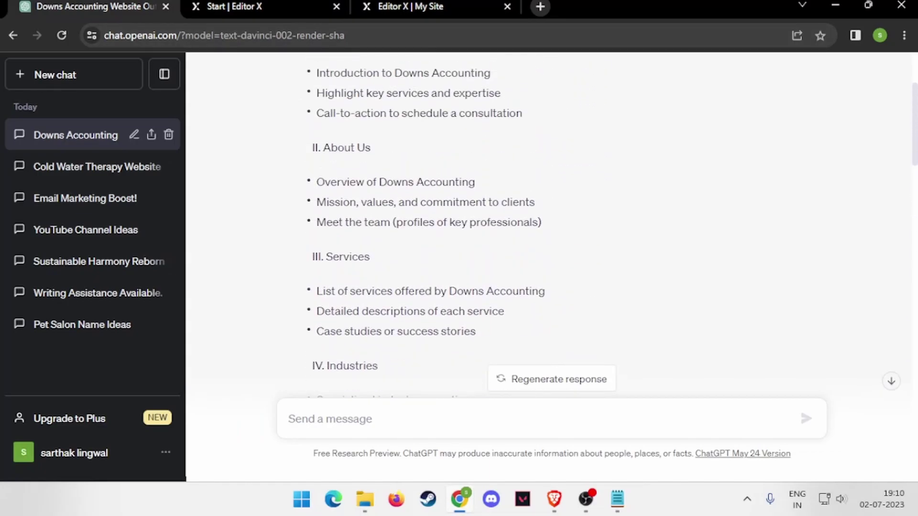
{"action": "scroll", "coordinate": [549, 224], "scroll_direction": "up", "scroll_amount": 2}
{"action": "key", "text": "ctrl+3"}
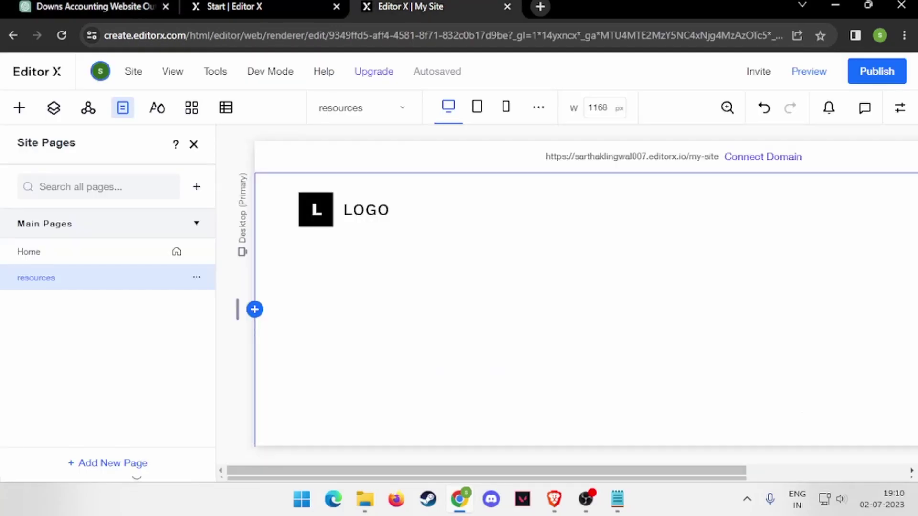
Add a new blank page named 'services'.
{"action": "left_click", "coordinate": [108, 463]}
{"action": "left_click", "coordinate": [63, 328]}
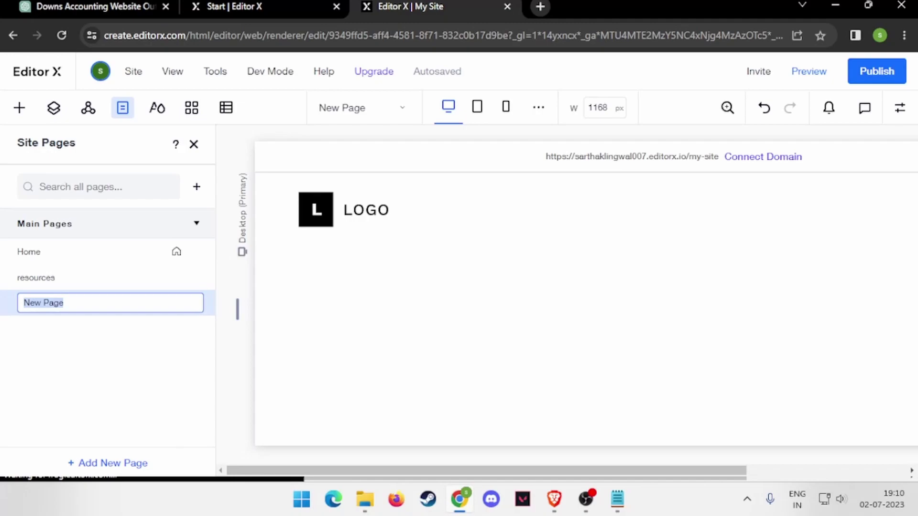
{"action": "type", "text": "services"}
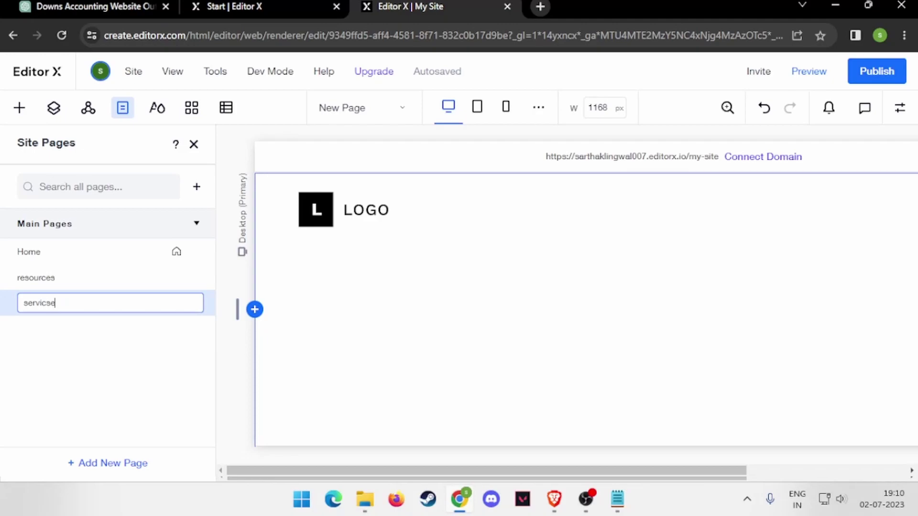
{"action": "key", "text": "Return"}
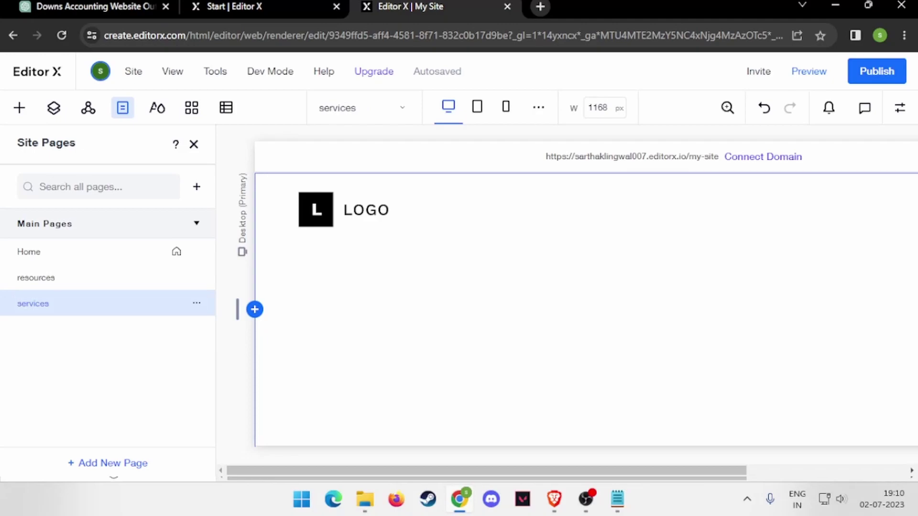
Add a blank page named 'about us', then view the Home and resources pages.
{"action": "left_click", "coordinate": [107, 463]}
{"action": "left_click", "coordinate": [61, 326]}
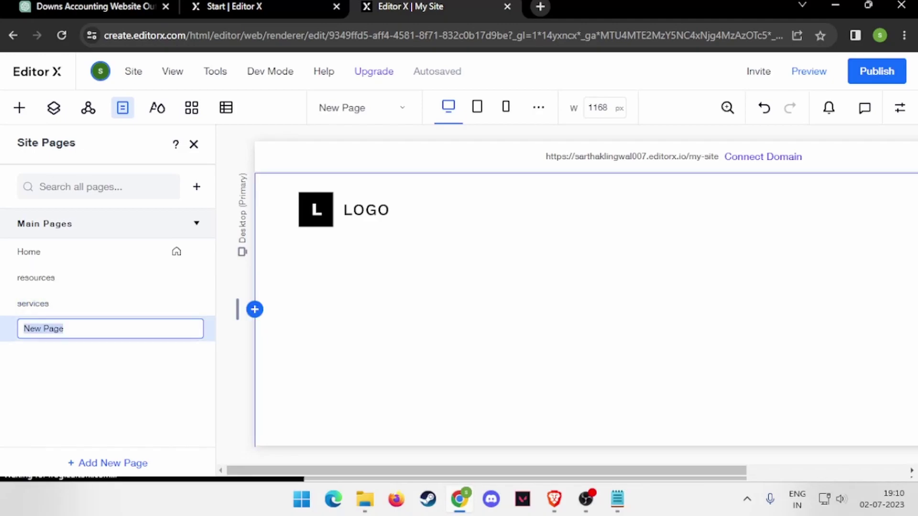
{"action": "type", "text": "about us"}
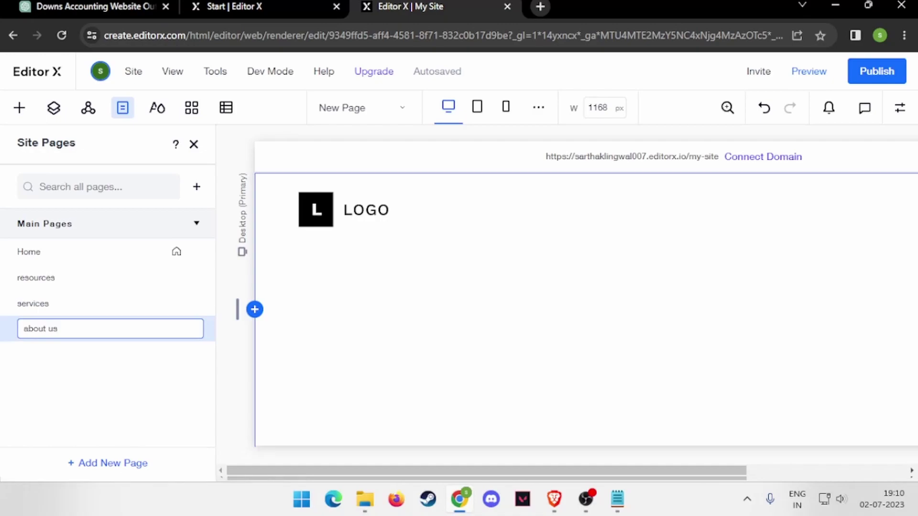
{"action": "key", "text": "Return"}
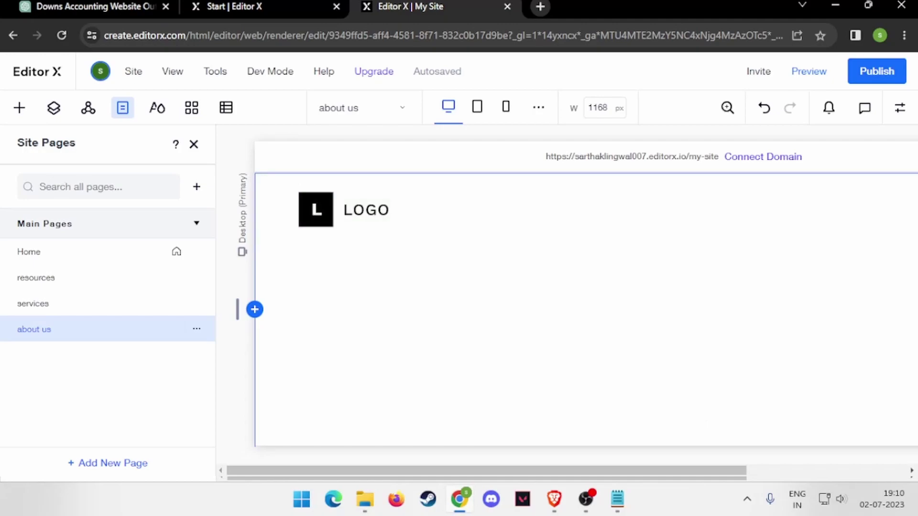
{"action": "left_click", "coordinate": [28, 252]}
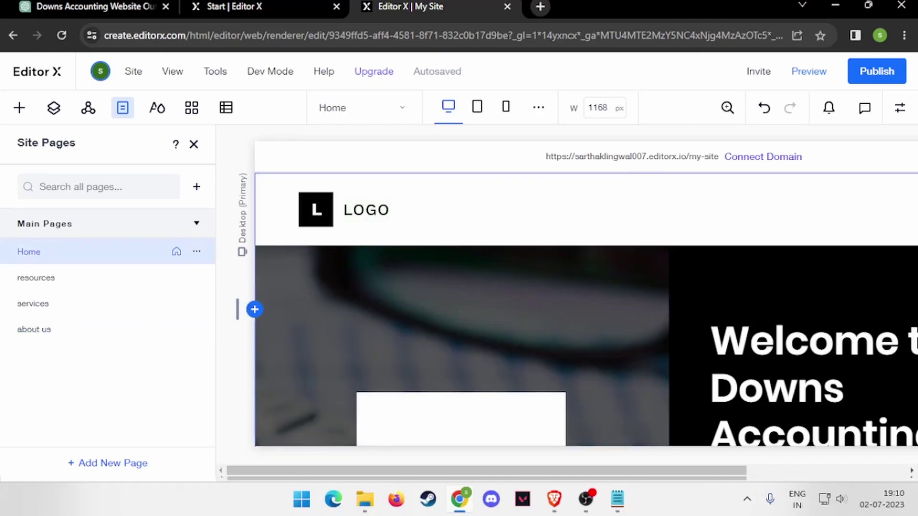
{"action": "left_click", "coordinate": [36, 277]}
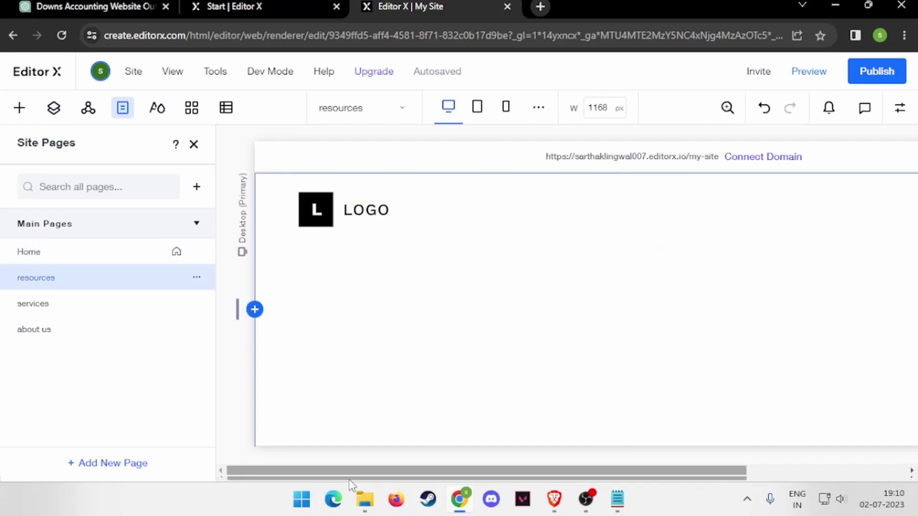
Select the header's navigation menu and bring up its list of menu items.
{"action": "left_click_drag", "start_coordinate": [547, 480], "coordinate": [706, 479]}
{"action": "left_click", "coordinate": [334, 211]}
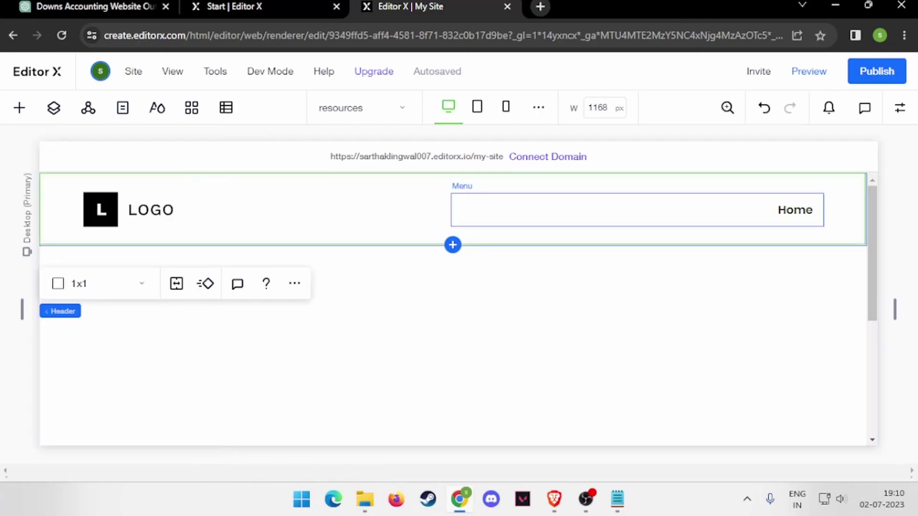
{"action": "left_click", "coordinate": [453, 208]}
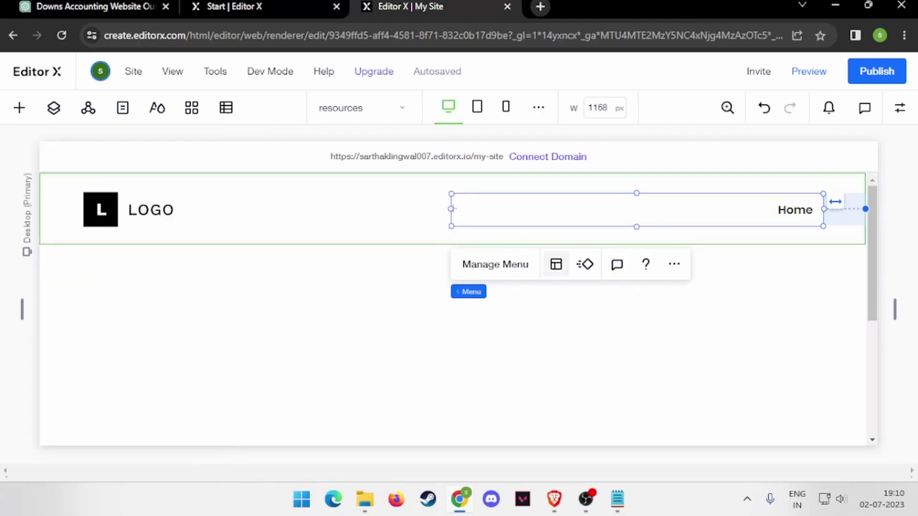
{"action": "left_click", "coordinate": [496, 264]}
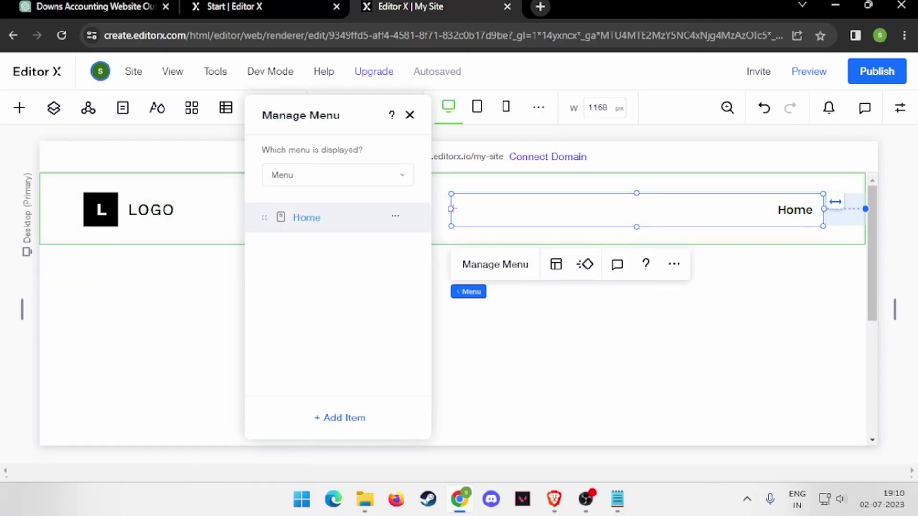
{"action": "left_click", "coordinate": [334, 175]}
{"action": "left_click", "coordinate": [306, 176]}
{"action": "double_click", "coordinate": [306, 218]}
{"action": "key", "text": "Return"}
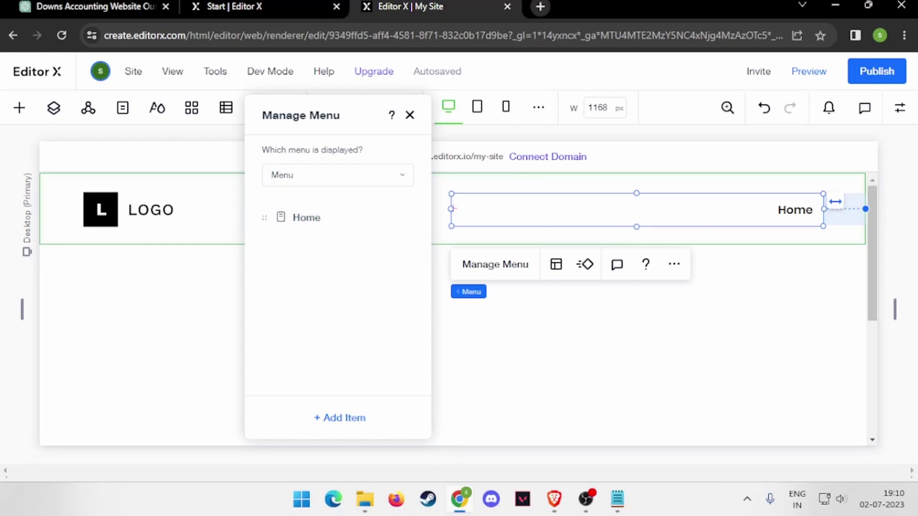
Add all site pages to the header menu: Home, resources, services and about us.
{"action": "left_click", "coordinate": [339, 418]}
{"action": "left_click", "coordinate": [377, 352]}
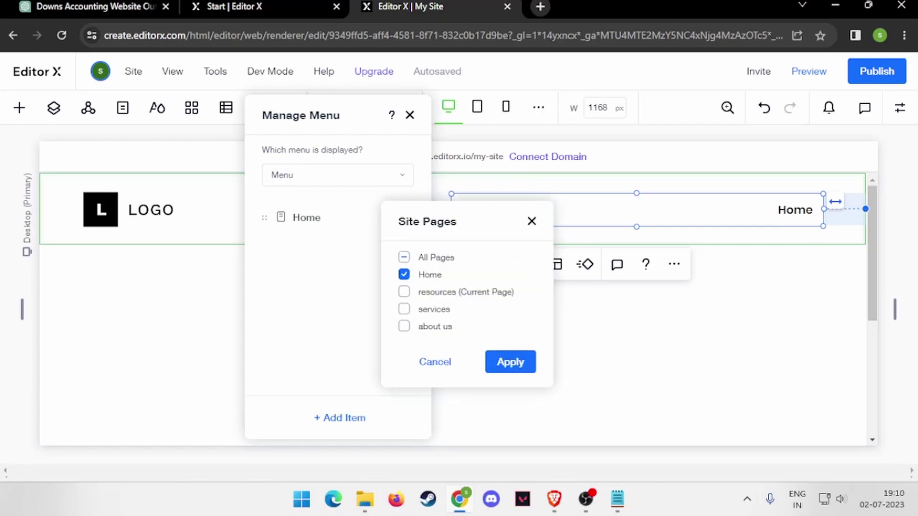
{"action": "left_click", "coordinate": [404, 257]}
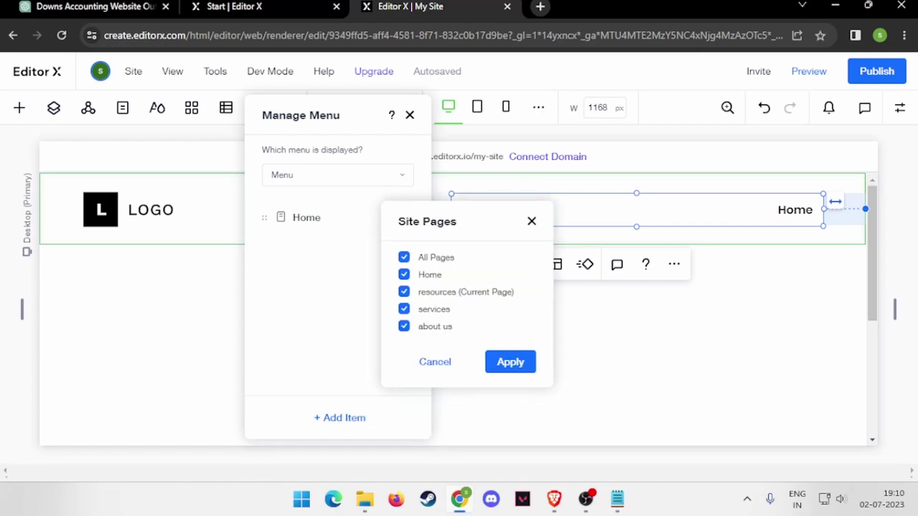
{"action": "left_click", "coordinate": [510, 362]}
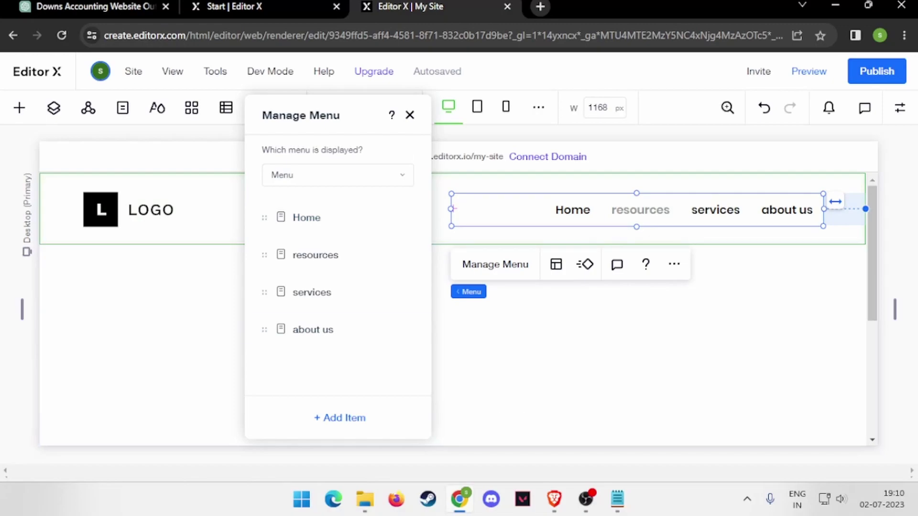
{"action": "left_click", "coordinate": [410, 115]}
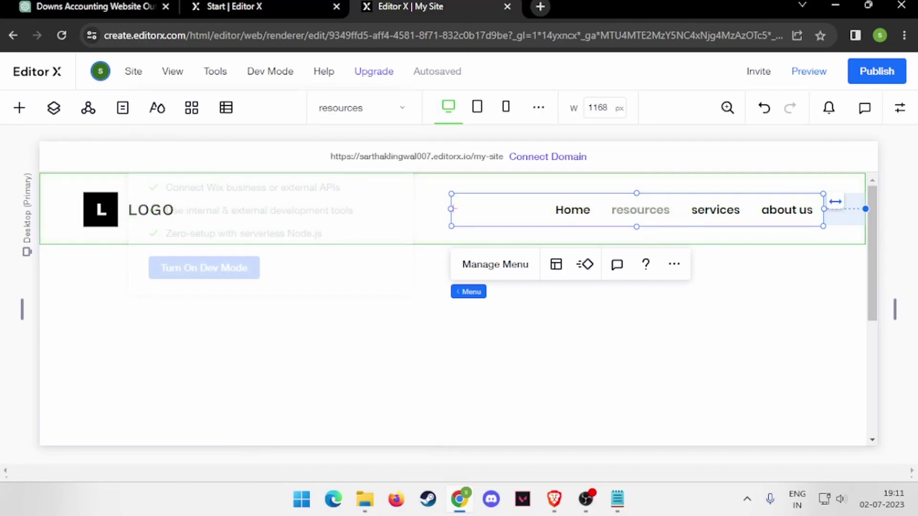
Switch the canvas to the Home page and bring up the ready-made sections gallery.
{"action": "left_click", "coordinate": [359, 108]}
{"action": "left_click", "coordinate": [330, 136]}
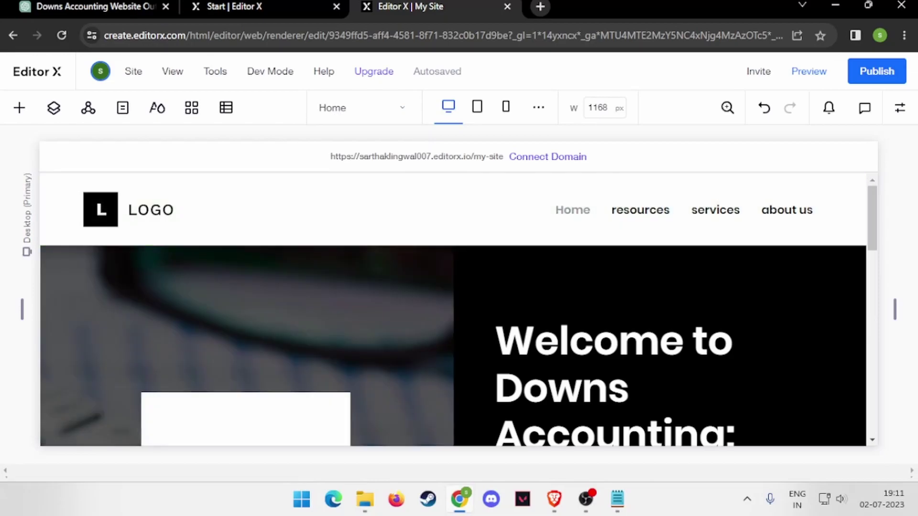
{"action": "scroll", "coordinate": [453, 310], "scroll_direction": "down", "scroll_amount": 2}
{"action": "scroll", "coordinate": [454, 310], "scroll_direction": "down", "scroll_amount": 5}
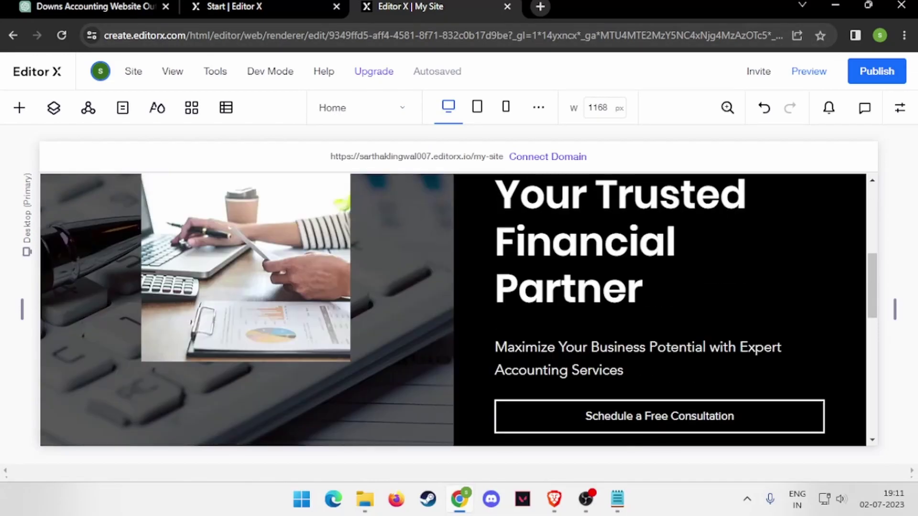
{"action": "scroll", "coordinate": [453, 310], "scroll_direction": "down", "scroll_amount": 3}
{"action": "scroll", "coordinate": [454, 310], "scroll_direction": "down", "scroll_amount": 3}
{"action": "scroll", "coordinate": [454, 310], "scroll_direction": "down", "scroll_amount": 1}
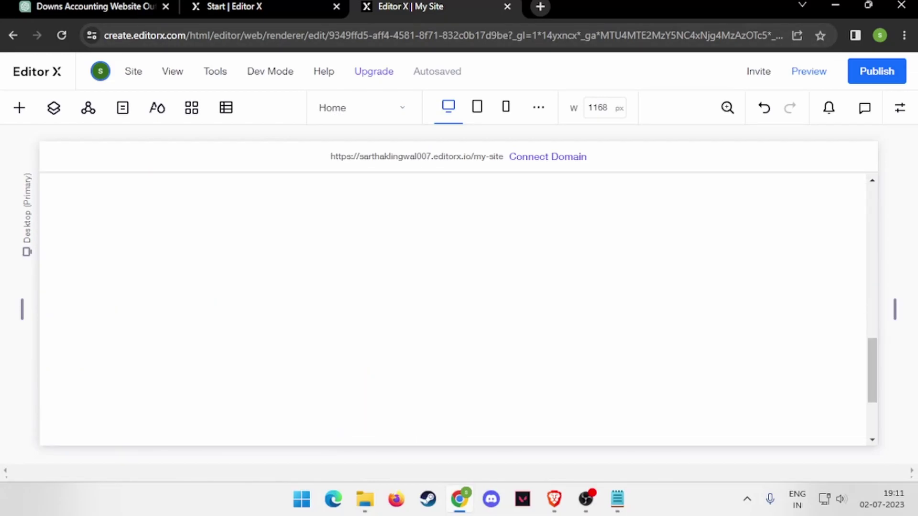
{"action": "scroll", "coordinate": [453, 310], "scroll_direction": "up", "scroll_amount": 1}
{"action": "left_click", "coordinate": [19, 108]}
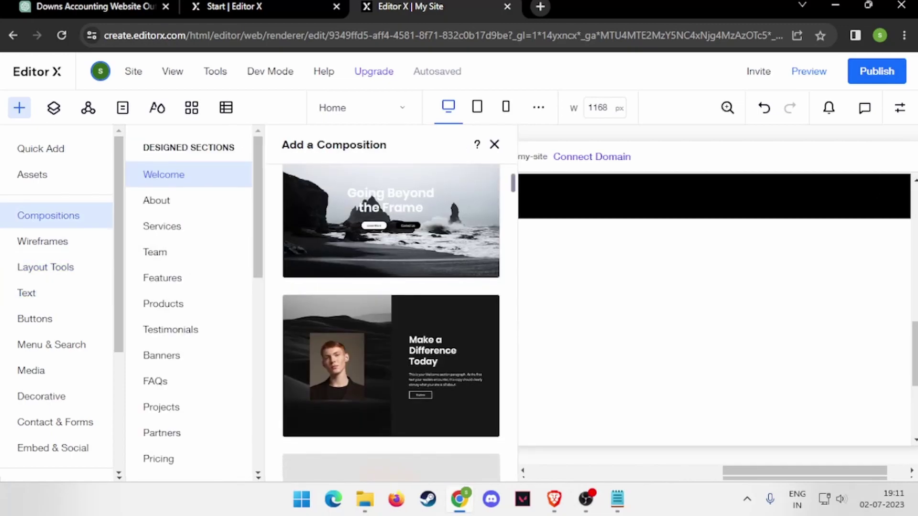
Browse the ready-made Services section layouts, then close the layout list.
{"action": "scroll", "coordinate": [188, 301], "scroll_direction": "down", "scroll_amount": 2}
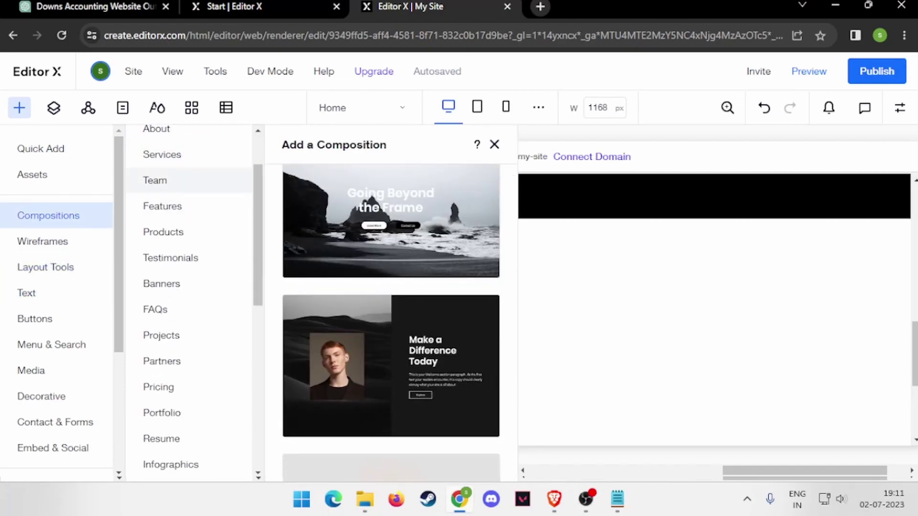
{"action": "left_click", "coordinate": [162, 154]}
{"action": "scroll", "coordinate": [391, 322], "scroll_direction": "down", "scroll_amount": 2}
{"action": "scroll", "coordinate": [391, 323], "scroll_direction": "down", "scroll_amount": 3}
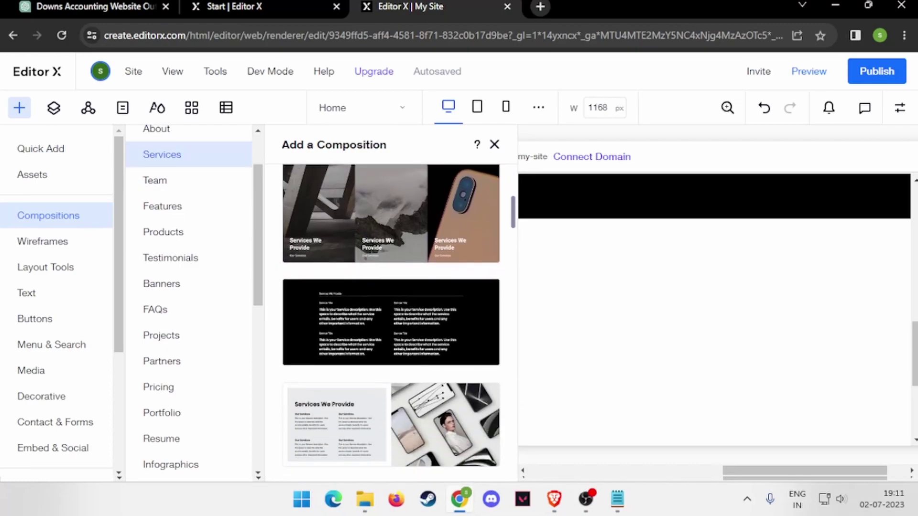
{"action": "scroll", "coordinate": [391, 323], "scroll_direction": "down", "scroll_amount": 3}
{"action": "scroll", "coordinate": [391, 323], "scroll_direction": "down", "scroll_amount": 3}
{"action": "scroll", "coordinate": [391, 323], "scroll_direction": "down", "scroll_amount": 2}
{"action": "scroll", "coordinate": [391, 323], "scroll_direction": "down", "scroll_amount": 2}
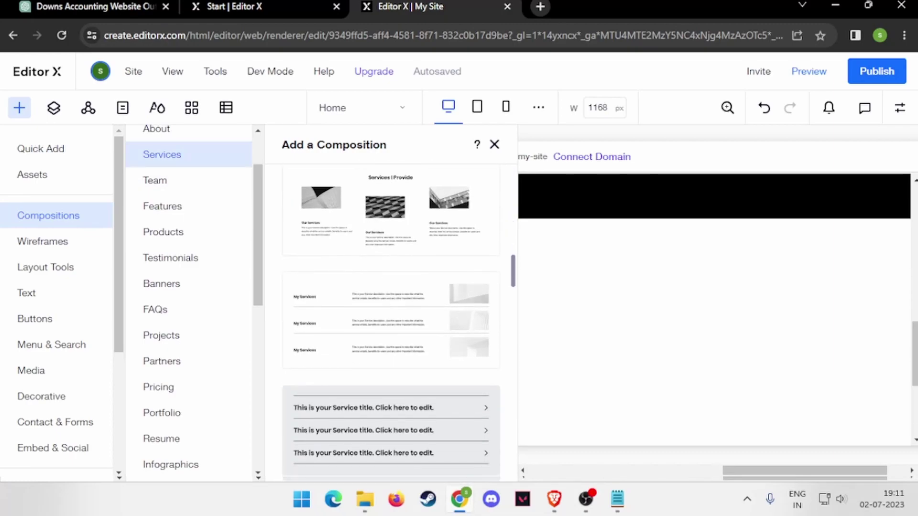
{"action": "scroll", "coordinate": [391, 322], "scroll_direction": "down", "scroll_amount": 2}
{"action": "scroll", "coordinate": [391, 322], "scroll_direction": "down", "scroll_amount": 3}
{"action": "scroll", "coordinate": [391, 323], "scroll_direction": "down", "scroll_amount": 2}
{"action": "scroll", "coordinate": [391, 323], "scroll_direction": "down", "scroll_amount": 2}
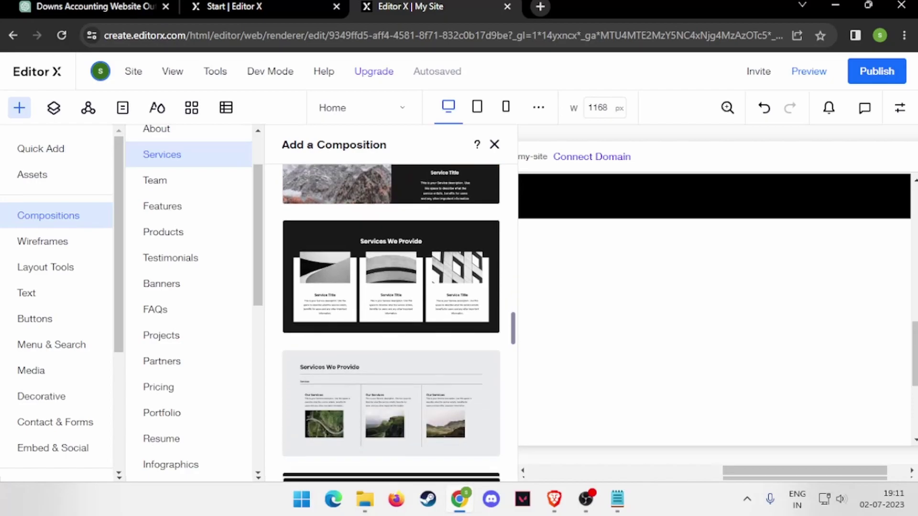
{"action": "scroll", "coordinate": [391, 323], "scroll_direction": "down", "scroll_amount": 3}
{"action": "scroll", "coordinate": [391, 323], "scroll_direction": "down", "scroll_amount": 3}
{"action": "scroll", "coordinate": [391, 322], "scroll_direction": "down", "scroll_amount": 3}
{"action": "scroll", "coordinate": [391, 323], "scroll_direction": "down", "scroll_amount": 3}
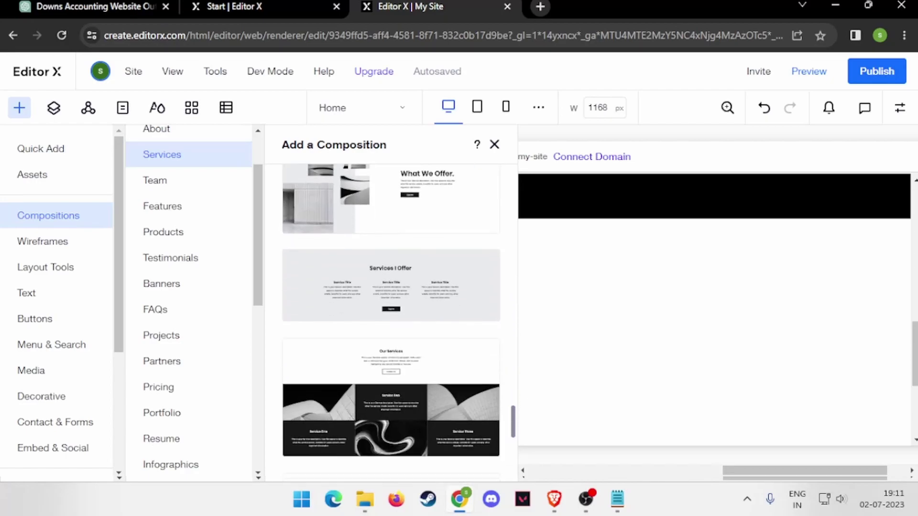
{"action": "scroll", "coordinate": [391, 323], "scroll_direction": "down", "scroll_amount": 2}
{"action": "key", "text": "Escape"}
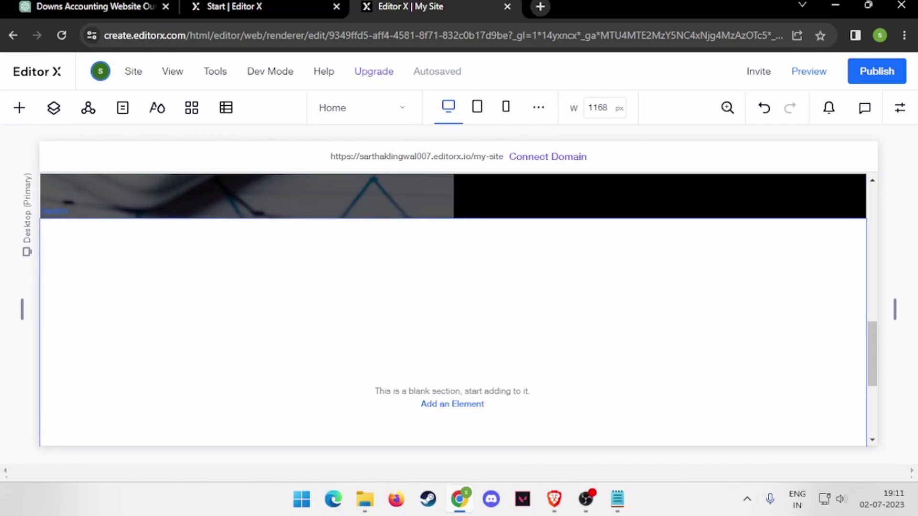
Fill the blank section below the hero with the Our Services layout.
{"action": "scroll", "coordinate": [453, 309], "scroll_direction": "up", "scroll_amount": 2}
{"action": "scroll", "coordinate": [454, 310], "scroll_direction": "up", "scroll_amount": 4}
{"action": "scroll", "coordinate": [454, 309], "scroll_direction": "down", "scroll_amount": 3}
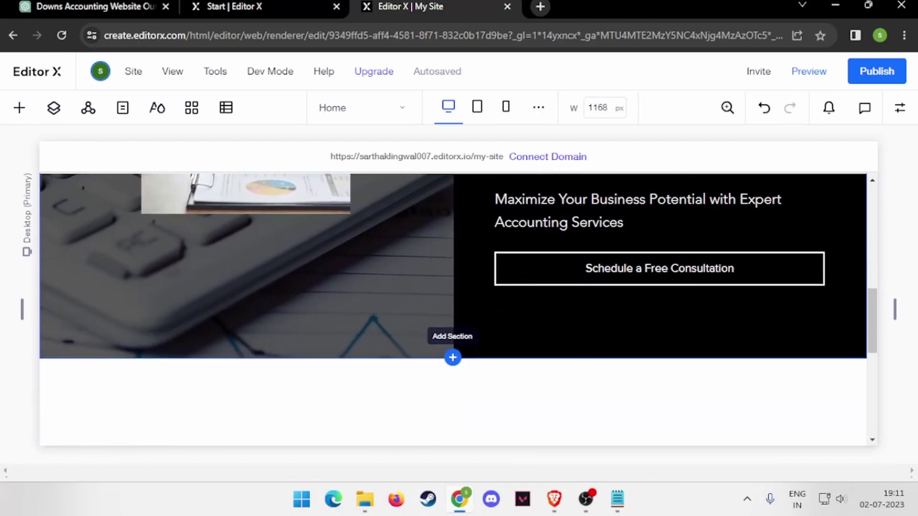
{"action": "scroll", "coordinate": [453, 309], "scroll_direction": "down", "scroll_amount": 4}
{"action": "scroll", "coordinate": [453, 309], "scroll_direction": "down", "scroll_amount": 2}
{"action": "scroll", "coordinate": [453, 309], "scroll_direction": "up", "scroll_amount": 2}
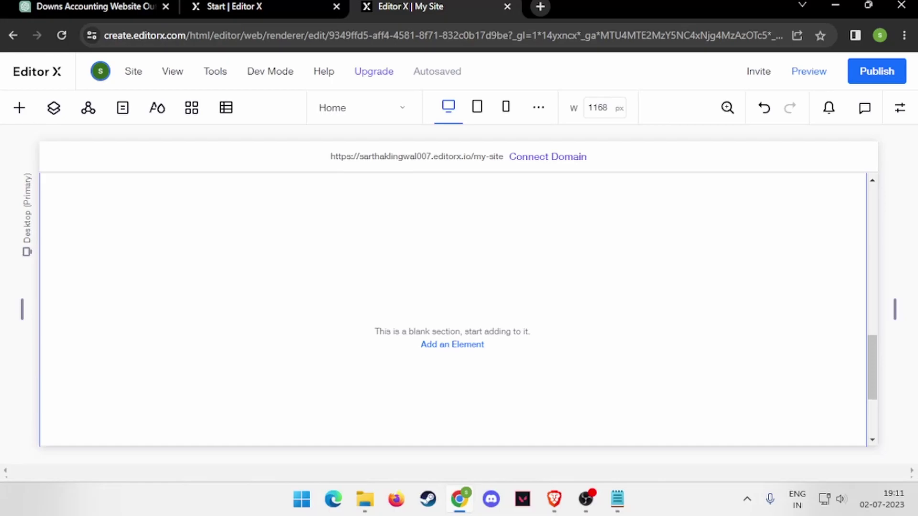
{"action": "scroll", "coordinate": [453, 309], "scroll_direction": "up", "scroll_amount": 3}
{"action": "scroll", "coordinate": [453, 310], "scroll_direction": "down", "scroll_amount": 2}
{"action": "scroll", "coordinate": [453, 310], "scroll_direction": "down", "scroll_amount": 1}
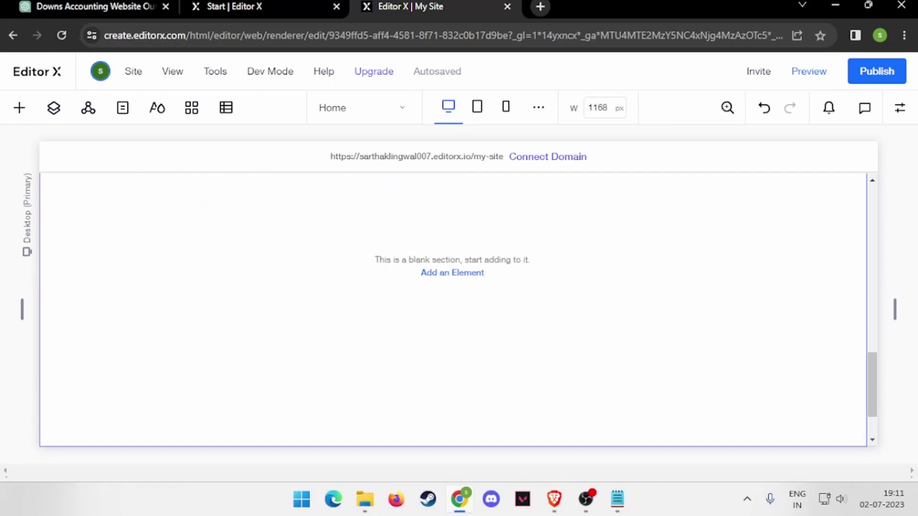
{"action": "left_click", "coordinate": [452, 272]}
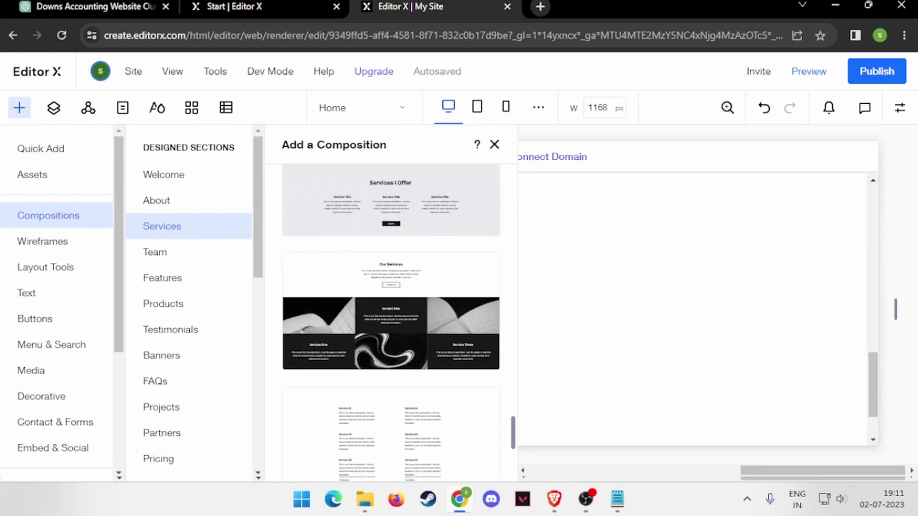
{"action": "left_click", "coordinate": [389, 349]}
{"action": "scroll", "coordinate": [453, 310], "scroll_direction": "down", "scroll_amount": 1}
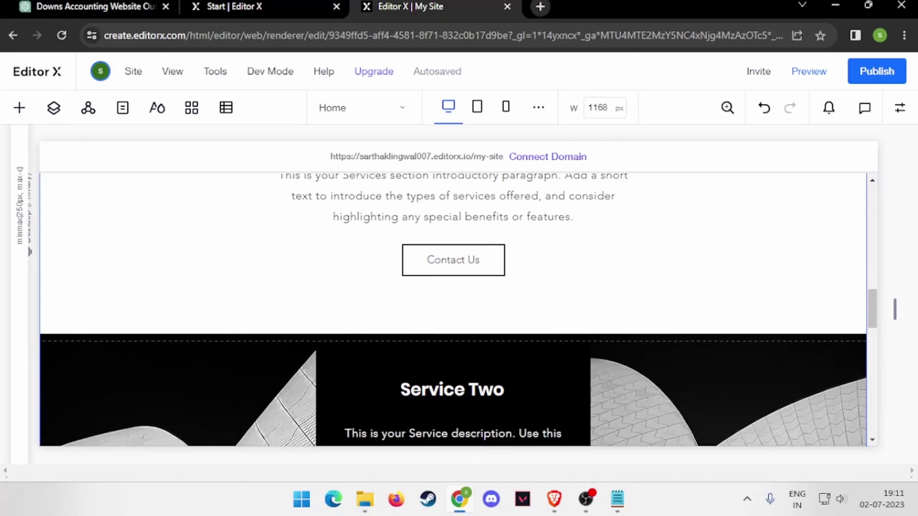
{"action": "scroll", "coordinate": [453, 310], "scroll_direction": "down", "scroll_amount": 2}
{"action": "scroll", "coordinate": [454, 309], "scroll_direction": "up", "scroll_amount": 2}
{"action": "scroll", "coordinate": [453, 309], "scroll_direction": "up", "scroll_amount": 2}
{"action": "scroll", "coordinate": [453, 310], "scroll_direction": "up", "scroll_amount": 3}
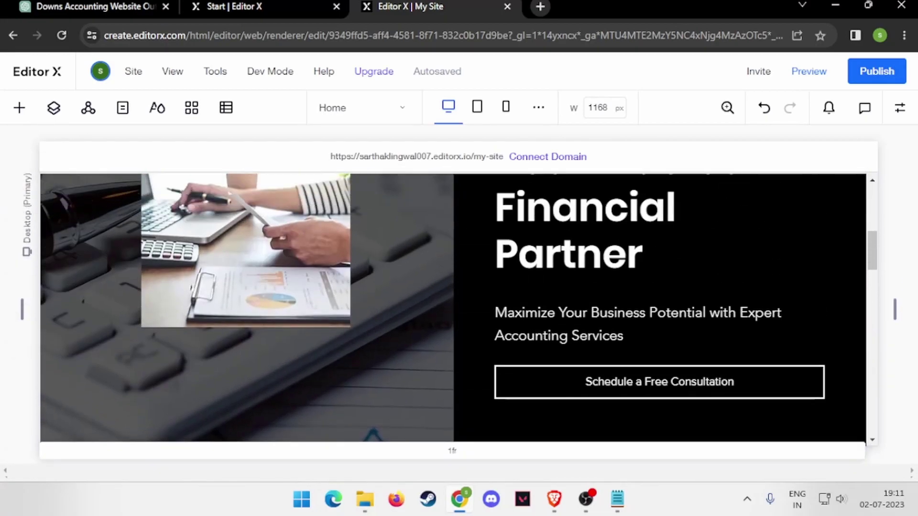
{"action": "scroll", "coordinate": [453, 310], "scroll_direction": "up", "scroll_amount": 1}
{"action": "scroll", "coordinate": [453, 310], "scroll_direction": "up", "scroll_amount": 1}
{"action": "scroll", "coordinate": [453, 310], "scroll_direction": "up", "scroll_amount": 1}
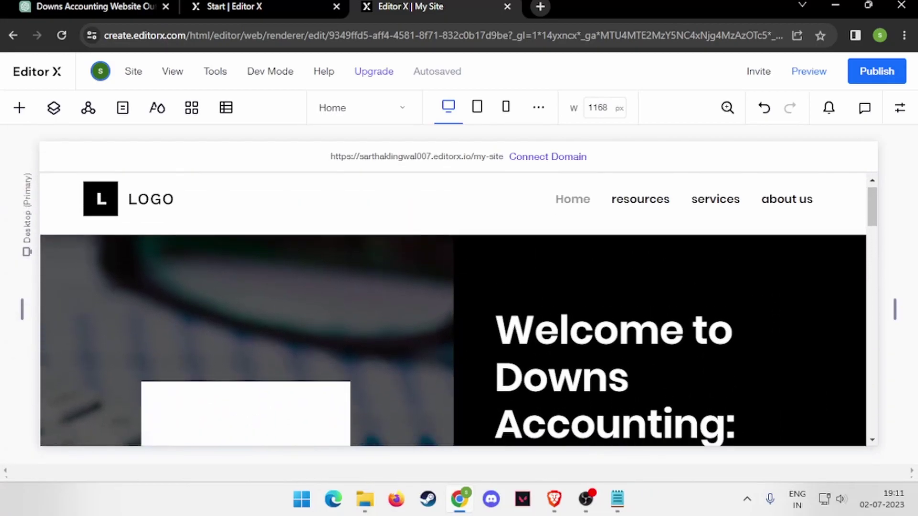
{"action": "scroll", "coordinate": [453, 310], "scroll_direction": "down", "scroll_amount": 5}
{"action": "scroll", "coordinate": [454, 310], "scroll_direction": "down", "scroll_amount": 3}
{"action": "scroll", "coordinate": [453, 309], "scroll_direction": "down", "scroll_amount": 4}
{"action": "scroll", "coordinate": [453, 310], "scroll_direction": "up", "scroll_amount": 3}
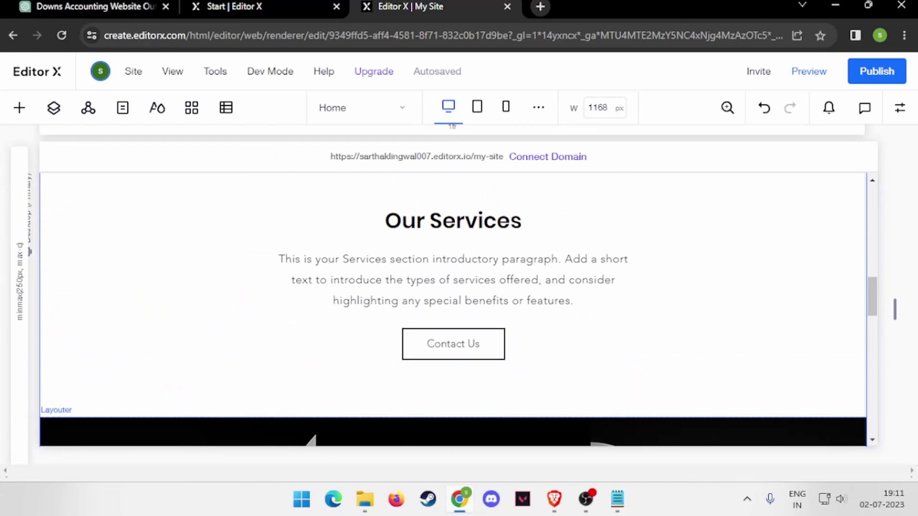
Ask ChatGPT for Downs Accounting services-section content and read its reply, which starts with Tax Planning.
{"action": "key", "text": "ctrl+1"}
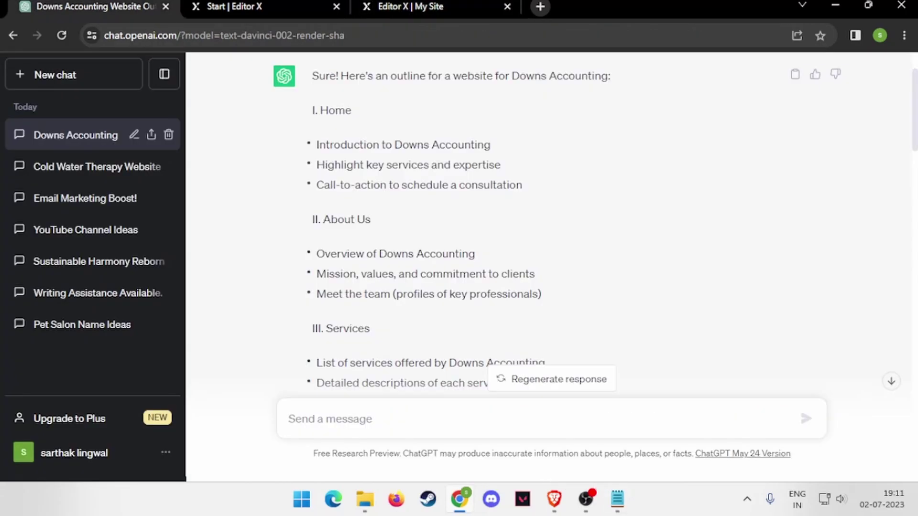
{"action": "scroll", "coordinate": [550, 224], "scroll_direction": "down", "scroll_amount": 8}
{"action": "scroll", "coordinate": [549, 225], "scroll_direction": "down", "scroll_amount": 6}
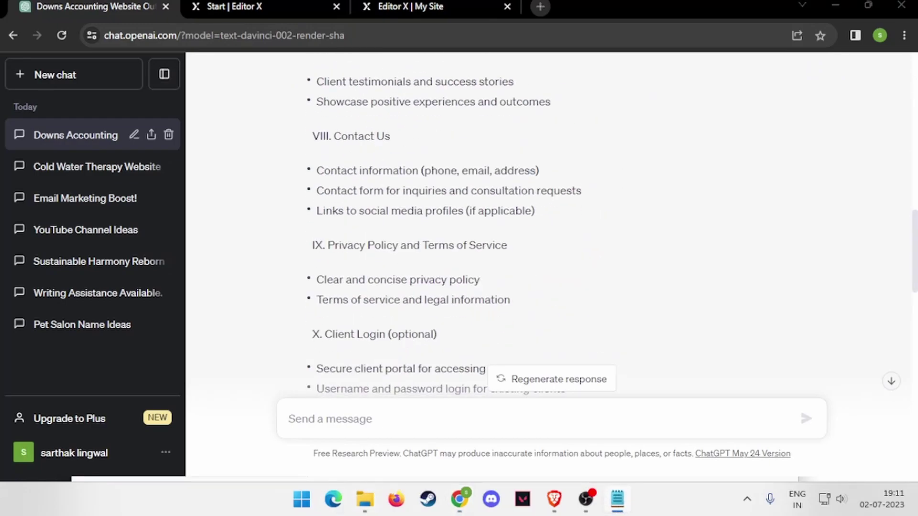
{"action": "type", "text": "create home page section content for a services section, have an intro to what services are, and then three main services with a title and description  for each"}
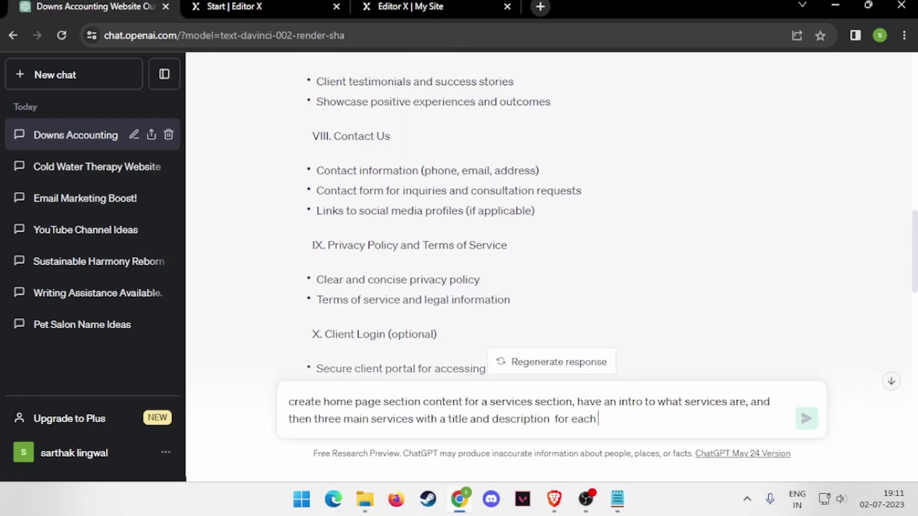
{"action": "key", "text": "Return"}
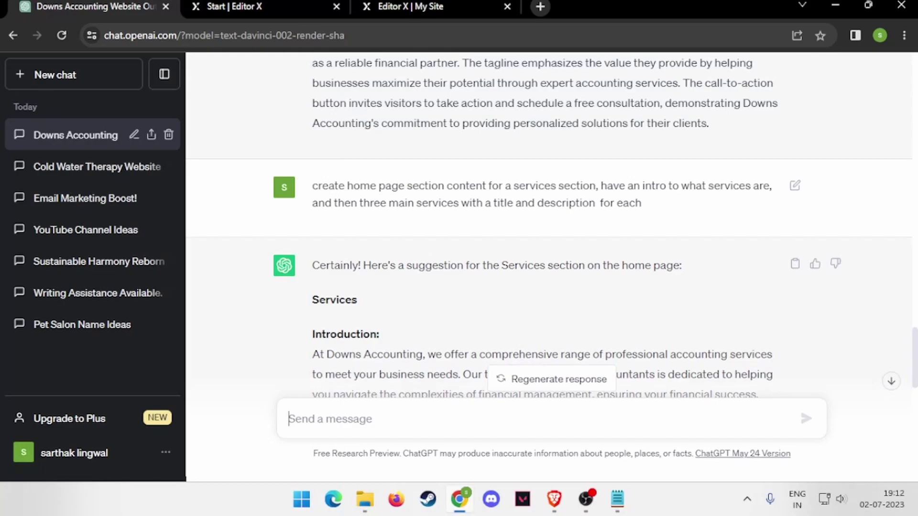
{"action": "scroll", "coordinate": [550, 224], "scroll_direction": "down", "scroll_amount": 2}
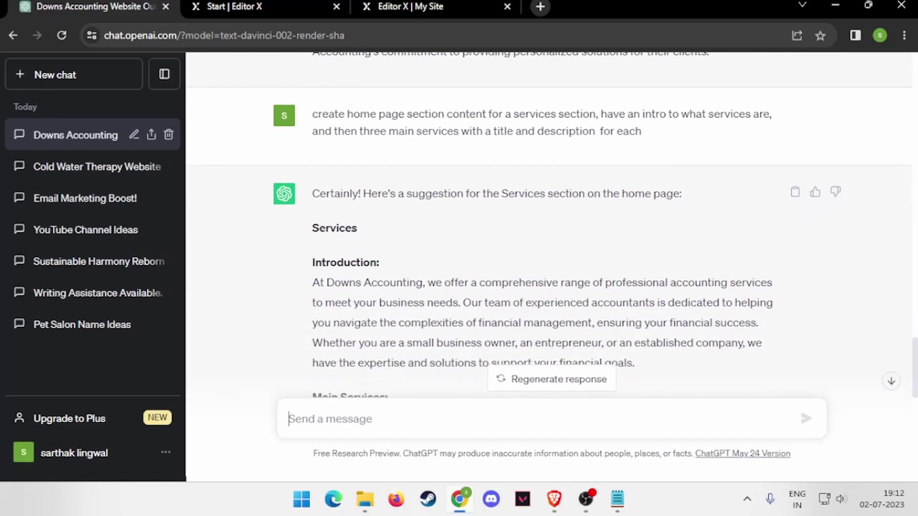
{"action": "scroll", "coordinate": [550, 239], "scroll_direction": "down", "scroll_amount": 1}
{"action": "scroll", "coordinate": [550, 239], "scroll_direction": "down", "scroll_amount": 1}
{"action": "scroll", "coordinate": [549, 239], "scroll_direction": "down", "scroll_amount": 1}
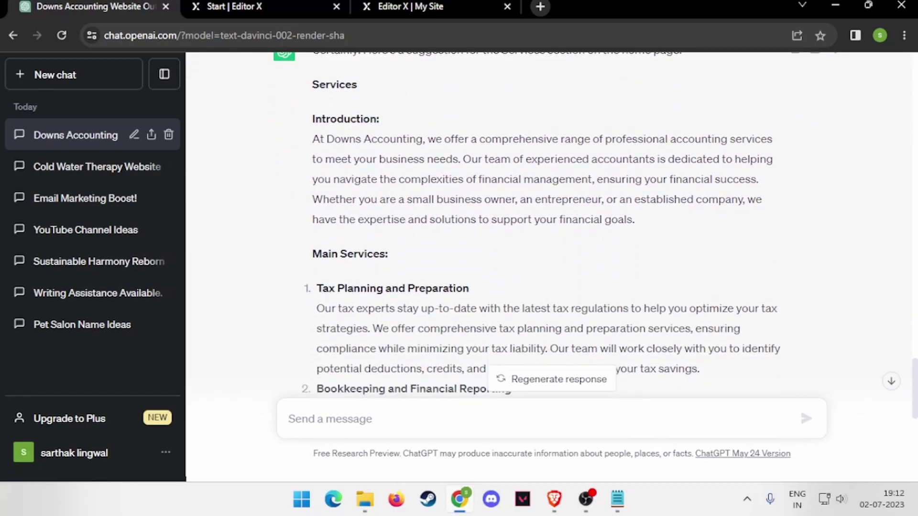
Put the Our Services intro paragraph into text-editing mode.
{"action": "left_click", "coordinate": [404, 7]}
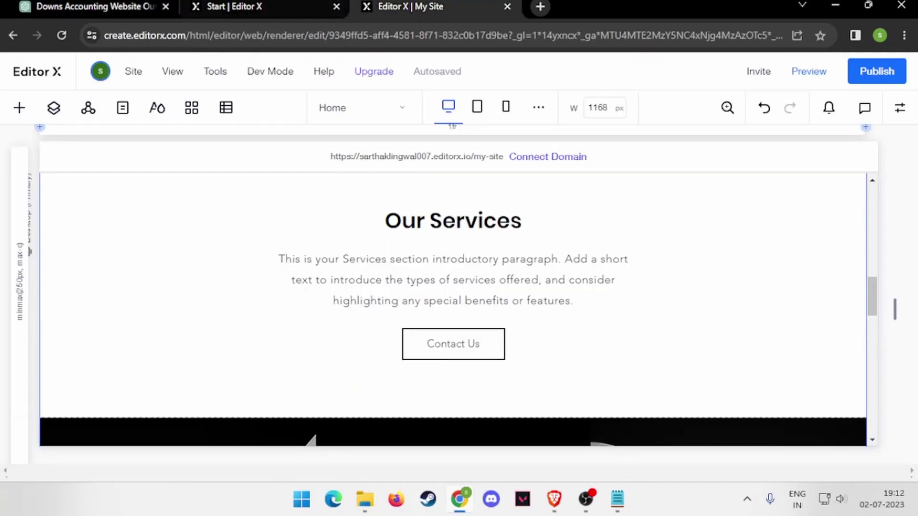
{"action": "left_click", "coordinate": [453, 282]}
{"action": "left_click", "coordinate": [453, 281]}
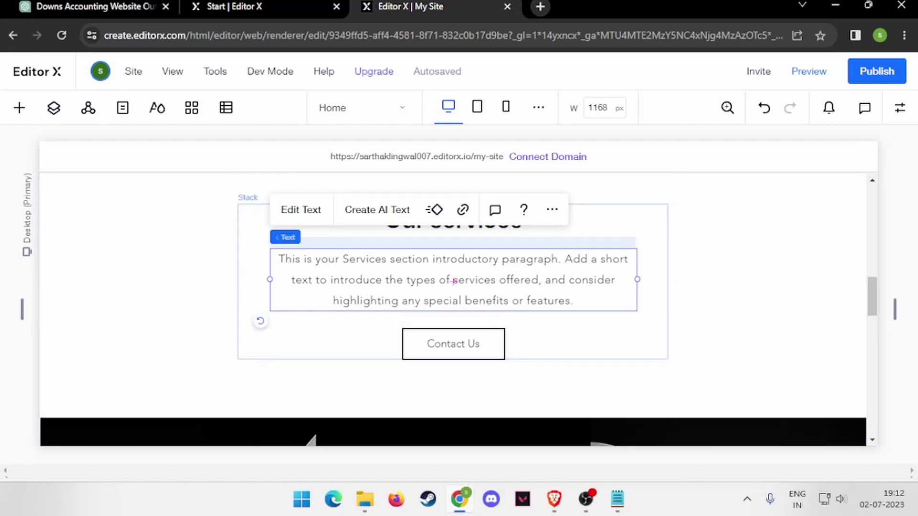
{"action": "left_click", "coordinate": [301, 210]}
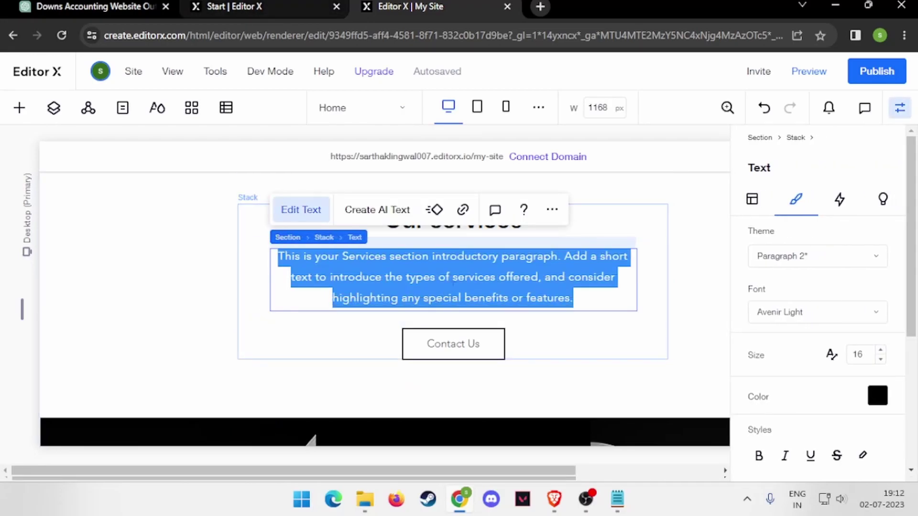
Copy ChatGPT's Introduction paragraph and paste it over the placeholder intro text.
{"action": "left_click", "coordinate": [91, 6]}
{"action": "left_click_drag", "start_coordinate": [316, 308], "coordinate": [608, 382]}
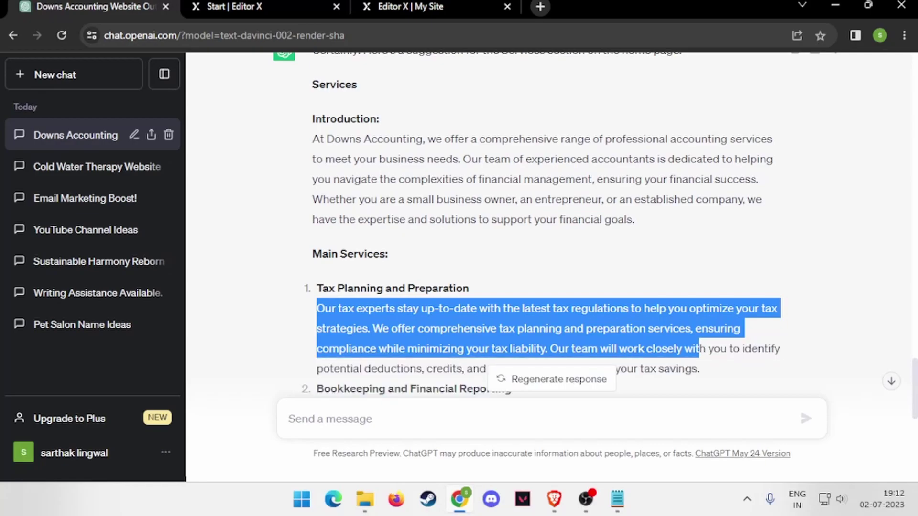
{"action": "left_click_drag", "start_coordinate": [514, 389], "coordinate": [514, 390]}
{"action": "left_click", "coordinate": [514, 390]}
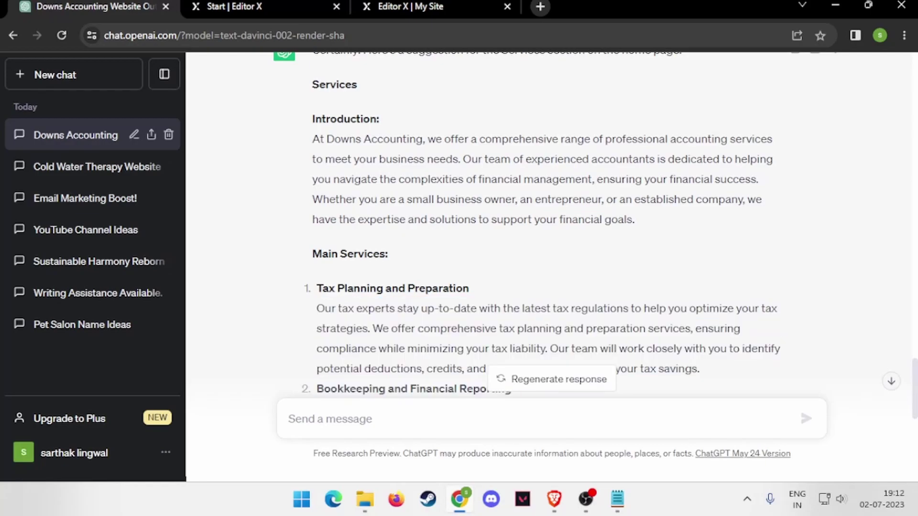
{"action": "mouse_move", "coordinate": [311, 52]}
{"action": "left_mouse_down"}
{"action": "mouse_move", "coordinate": [352, 140]}
{"action": "mouse_move", "coordinate": [398, 159]}
{"action": "left_mouse_up"}
{"action": "mouse_move", "coordinate": [312, 139]}
{"action": "left_mouse_down"}
{"action": "mouse_move", "coordinate": [547, 179]}
{"action": "mouse_move", "coordinate": [635, 219]}
{"action": "left_mouse_up"}
{"action": "key", "text": "ctrl+c"}
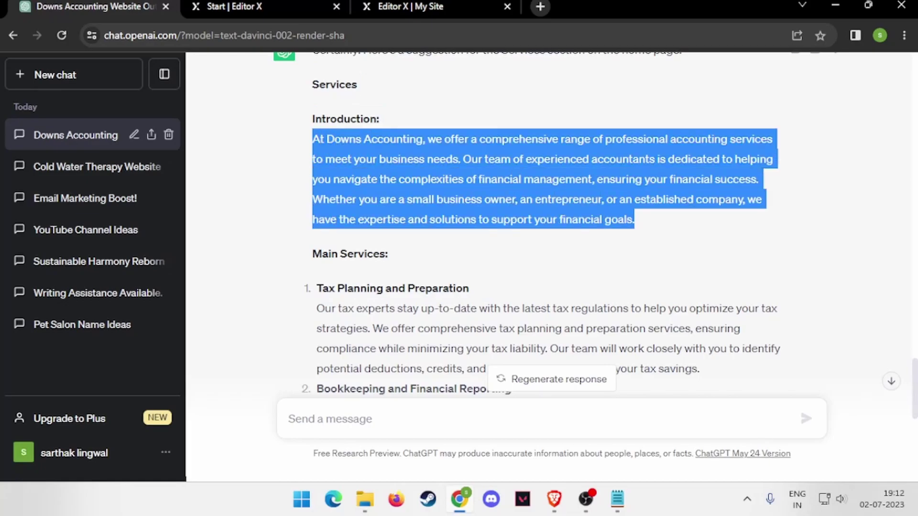
{"action": "left_click", "coordinate": [410, 7]}
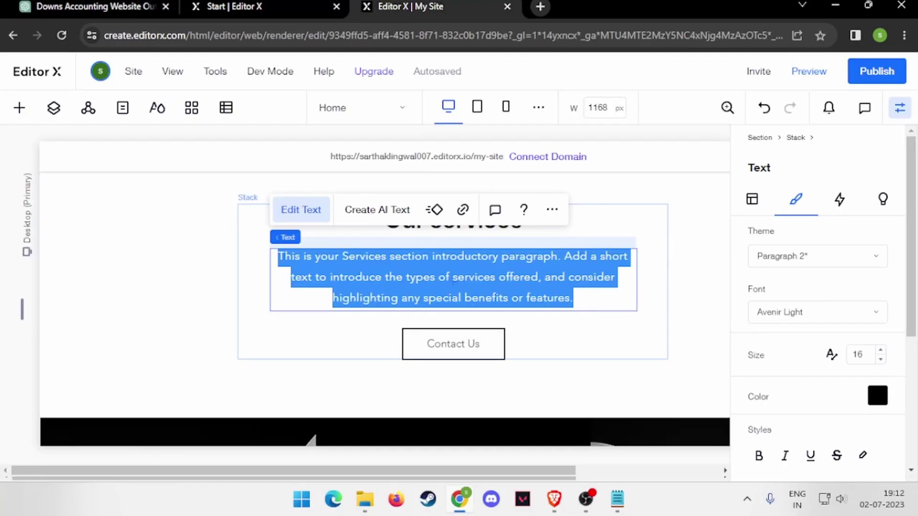
{"action": "key", "text": "ctrl+v"}
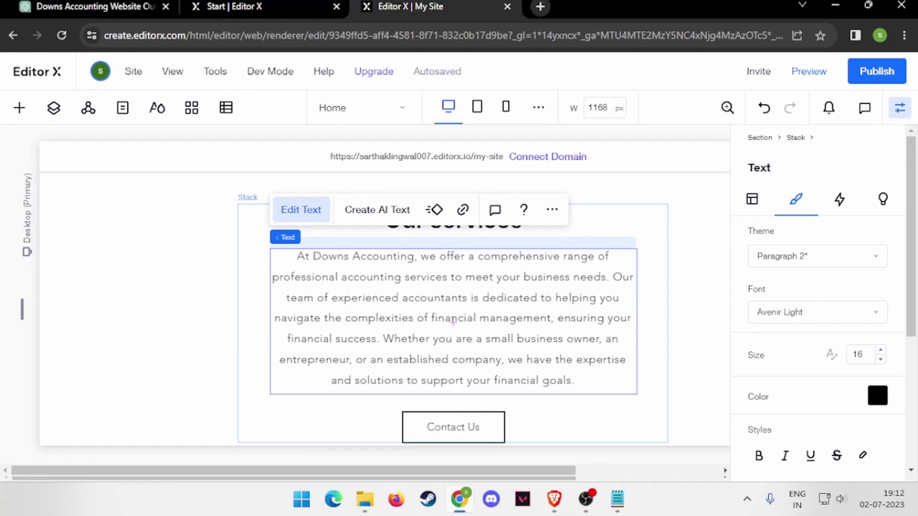
{"action": "scroll", "coordinate": [453, 322], "scroll_direction": "down", "scroll_amount": 2}
{"action": "scroll", "coordinate": [453, 322], "scroll_direction": "down", "scroll_amount": 1}
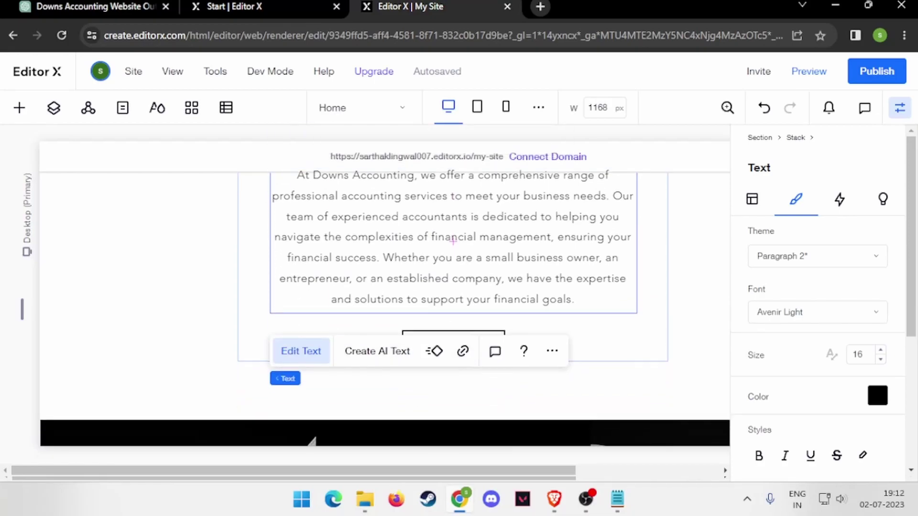
Replace the Service One heading with ChatGPT's 'Tax Planning and Preparation'.
{"action": "scroll", "coordinate": [452, 241], "scroll_direction": "down", "scroll_amount": 3}
{"action": "scroll", "coordinate": [453, 240], "scroll_direction": "down", "scroll_amount": 3}
{"action": "scroll", "coordinate": [453, 241], "scroll_direction": "down", "scroll_amount": 3}
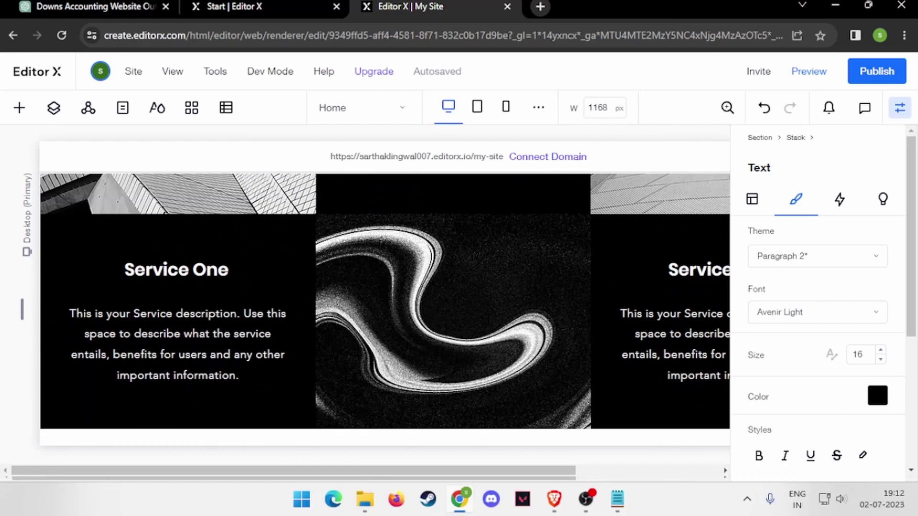
{"action": "scroll", "coordinate": [385, 311], "scroll_direction": "up", "scroll_amount": 2}
{"action": "left_click", "coordinate": [900, 108]}
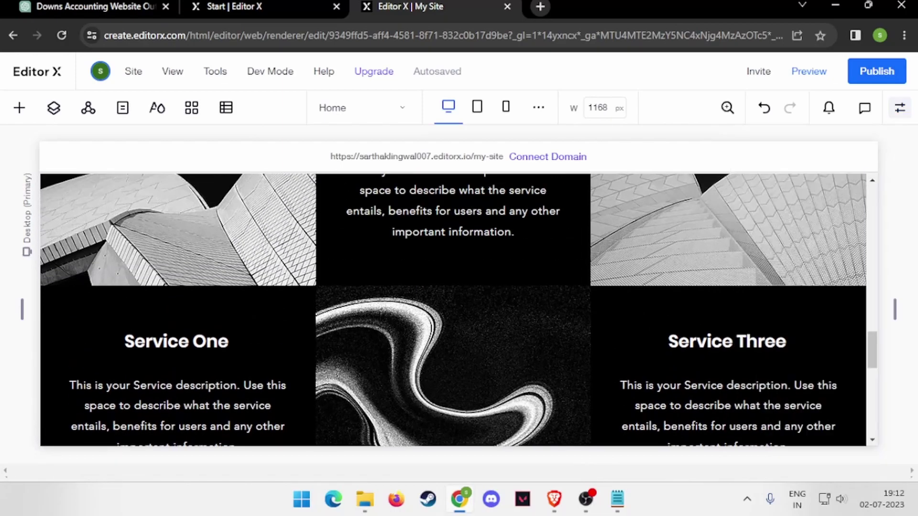
{"action": "left_click", "coordinate": [177, 363]}
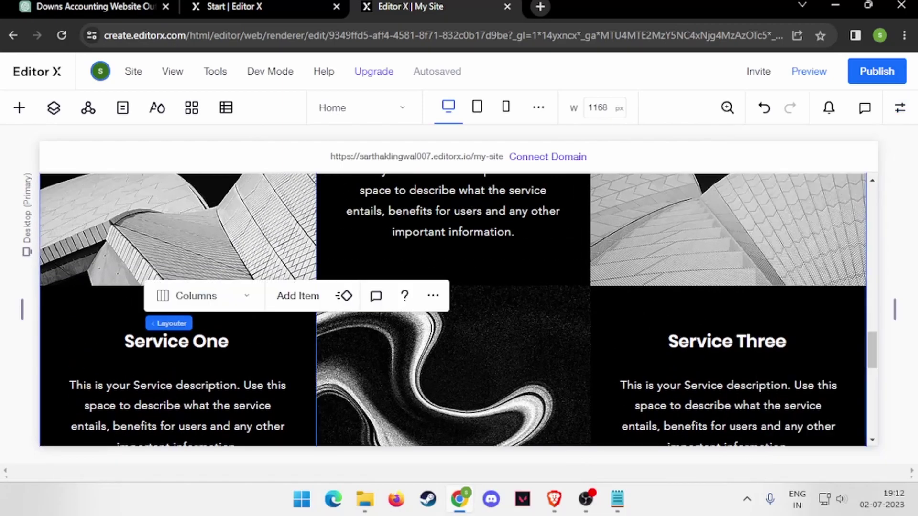
{"action": "left_click", "coordinate": [177, 363]}
{"action": "left_click", "coordinate": [178, 392]}
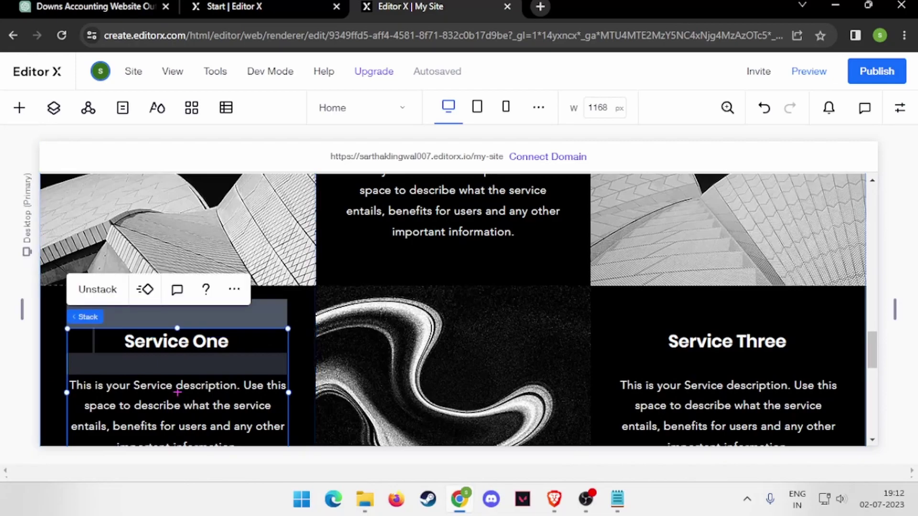
{"action": "right_click", "coordinate": [144, 342]}
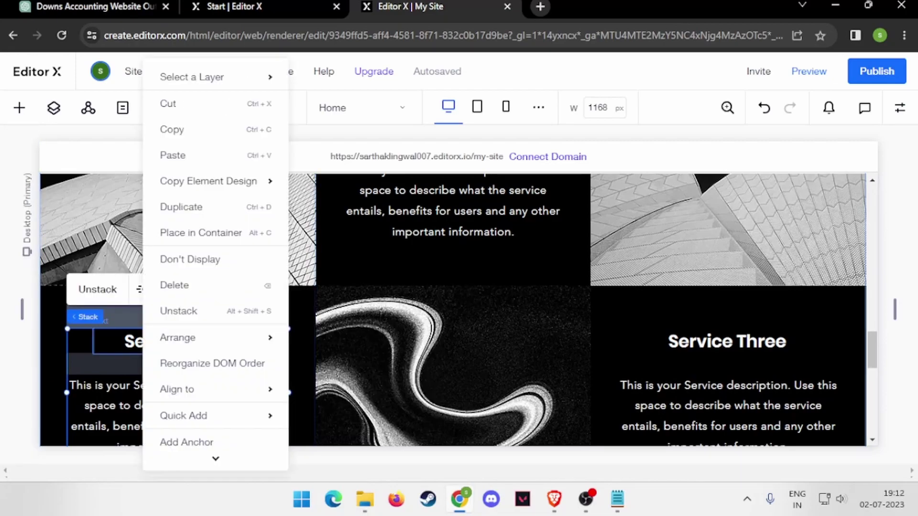
{"action": "left_click", "coordinate": [177, 392]}
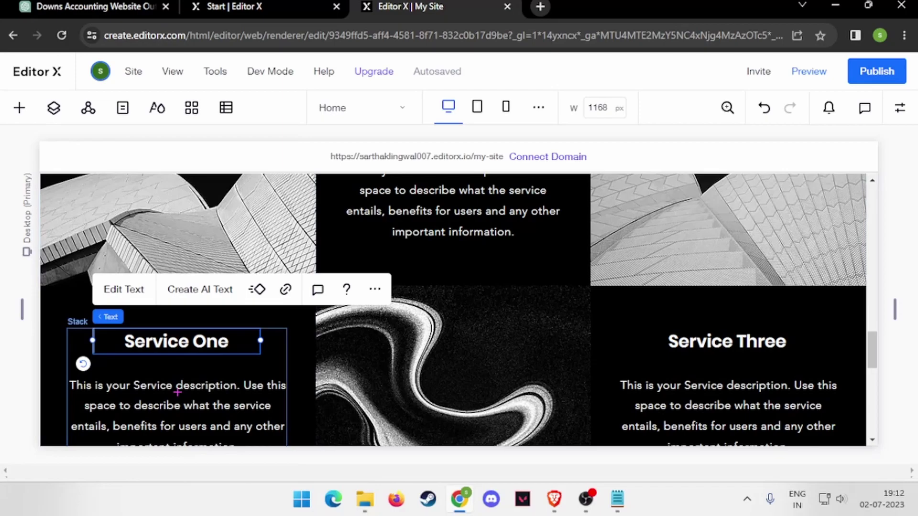
{"action": "left_click", "coordinate": [124, 289]}
{"action": "left_click", "coordinate": [90, 7]}
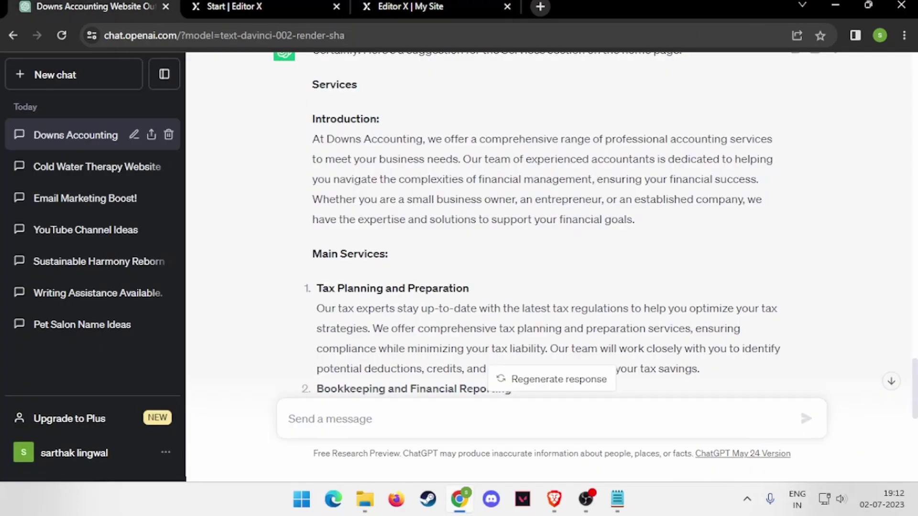
{"action": "left_click_drag", "start_coordinate": [317, 289], "coordinate": [469, 288]}
{"action": "key", "text": "ctrl+c"}
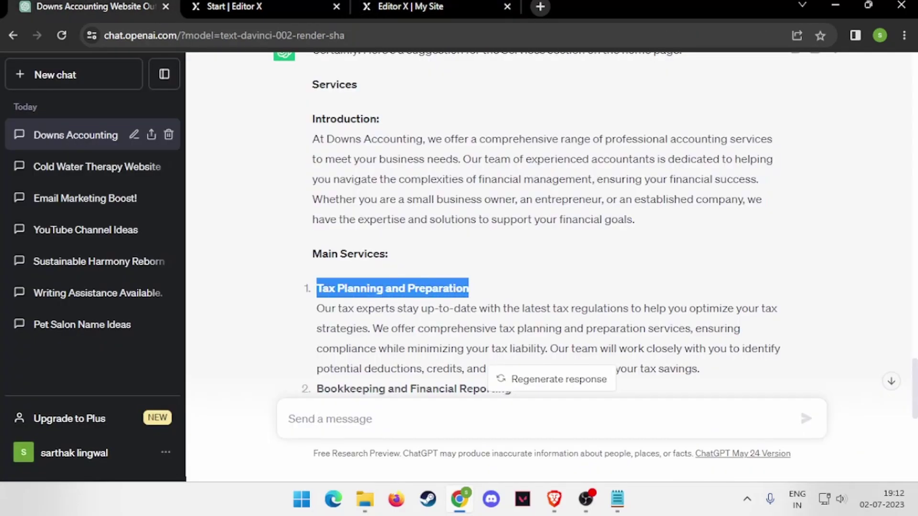
{"action": "left_click", "coordinate": [431, 7]}
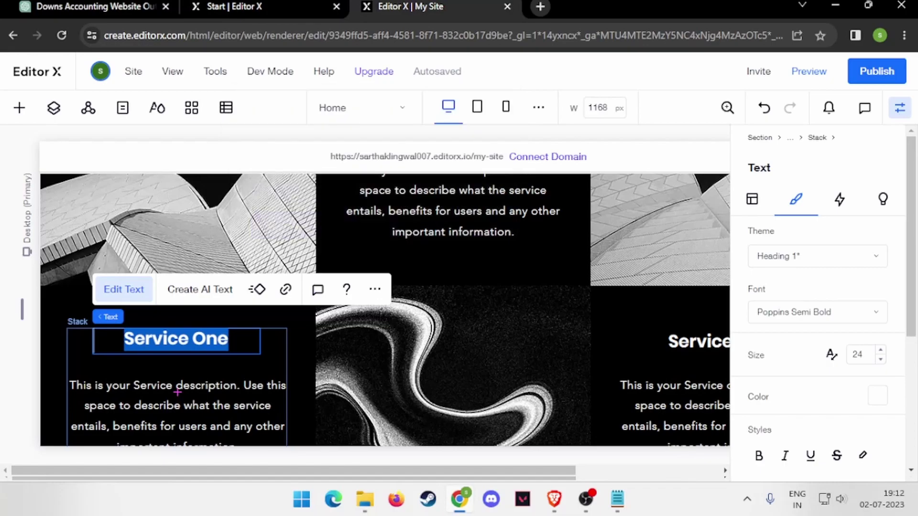
{"action": "key", "text": "ctrl+v"}
Replace the first service's placeholder description with ChatGPT's 'Our tax experts' paragraph.
{"action": "left_click", "coordinate": [177, 393]}
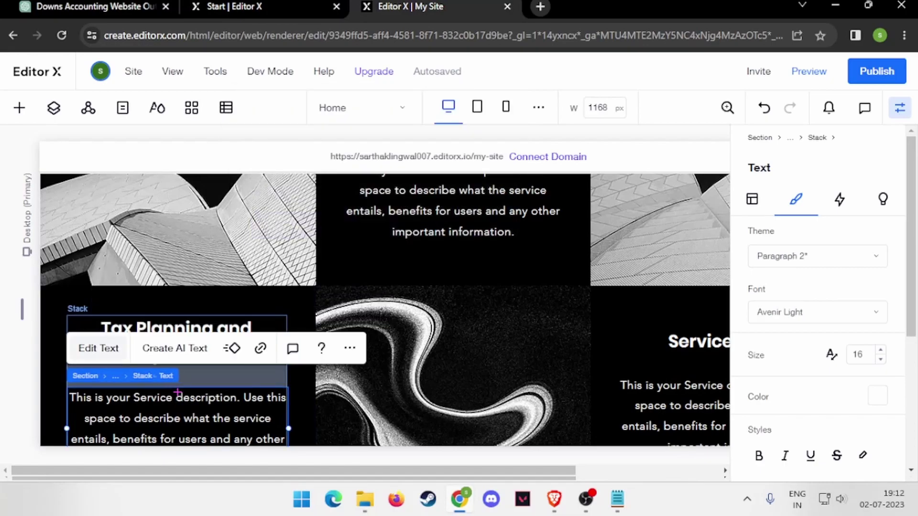
{"action": "double_click", "coordinate": [177, 393]}
{"action": "left_click", "coordinate": [90, 6]}
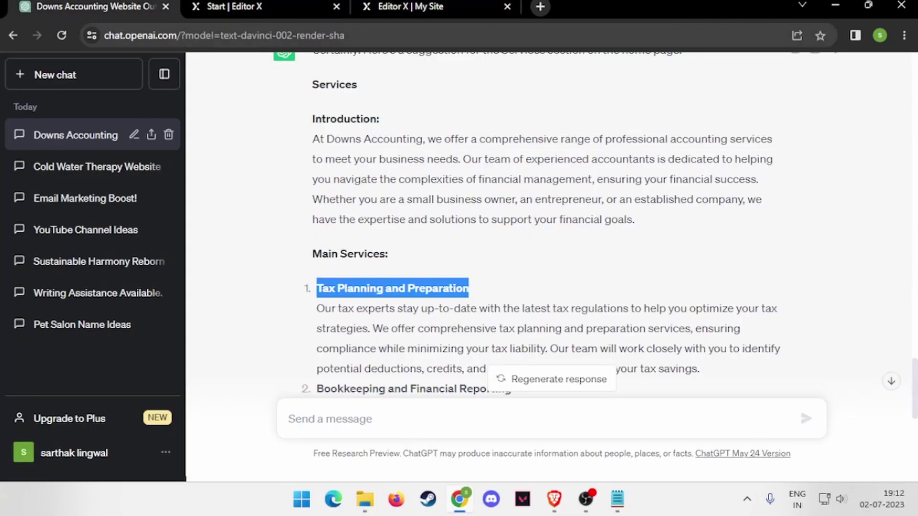
{"action": "left_click_drag", "start_coordinate": [316, 308], "coordinate": [512, 390]}
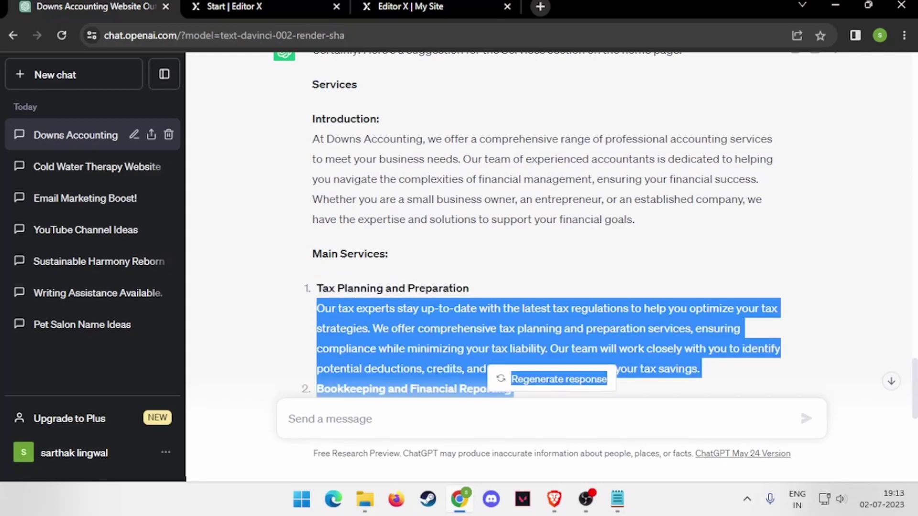
{"action": "left_click_drag", "start_coordinate": [513, 389], "coordinate": [526, 396]}
{"action": "left_click", "coordinate": [526, 395]}
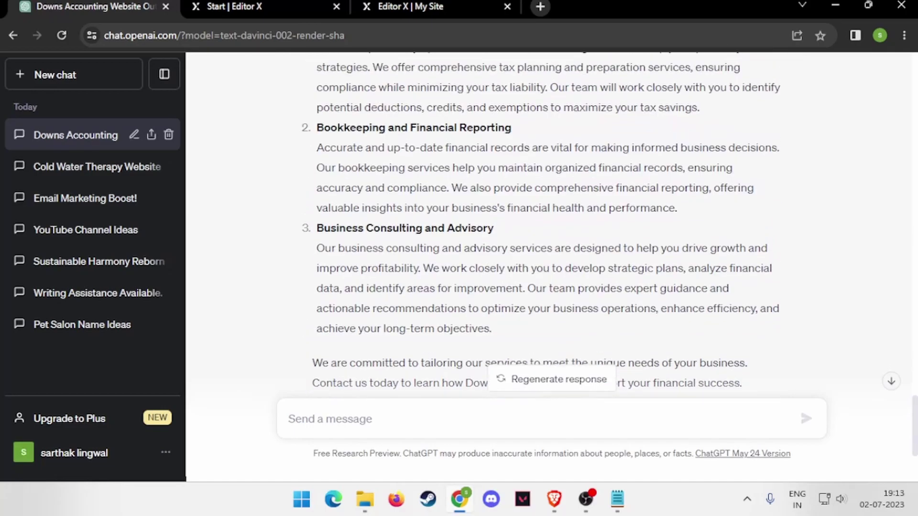
{"action": "scroll", "coordinate": [545, 224], "scroll_direction": "up", "scroll_amount": 2}
{"action": "mouse_move", "coordinate": [317, 93]}
{"action": "left_mouse_down"}
{"action": "mouse_move", "coordinate": [639, 153]}
{"action": "mouse_move", "coordinate": [699, 153]}
{"action": "left_mouse_up"}
{"action": "key", "text": "ctrl+c"}
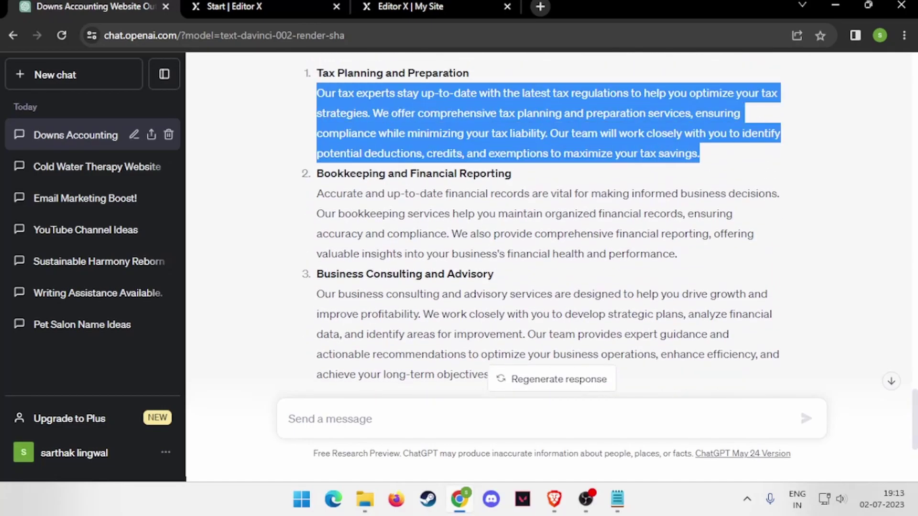
{"action": "key", "text": "ctrl+Tab"}
{"action": "key", "text": "ctrl+Tab"}
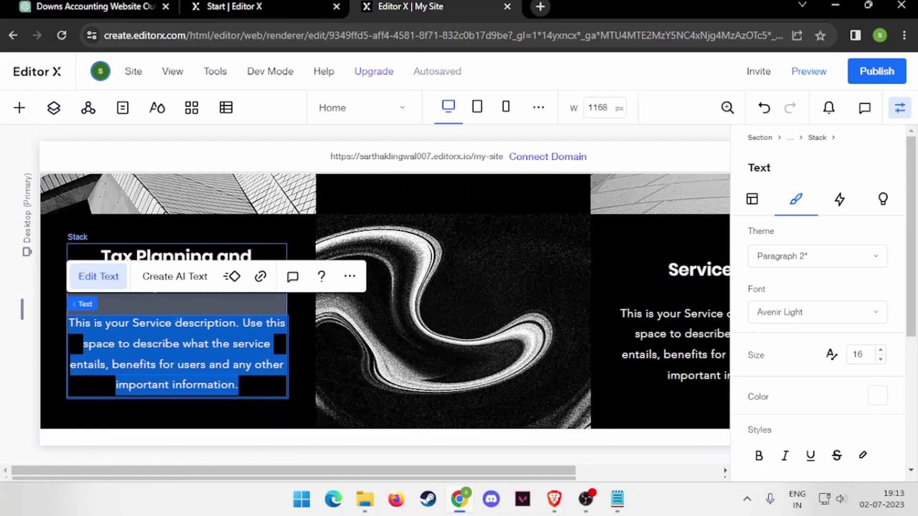
{"action": "key", "text": "ctrl+v"}
{"action": "scroll", "coordinate": [385, 306], "scroll_direction": "down", "scroll_amount": 5}
{"action": "scroll", "coordinate": [385, 306], "scroll_direction": "up", "scroll_amount": 2}
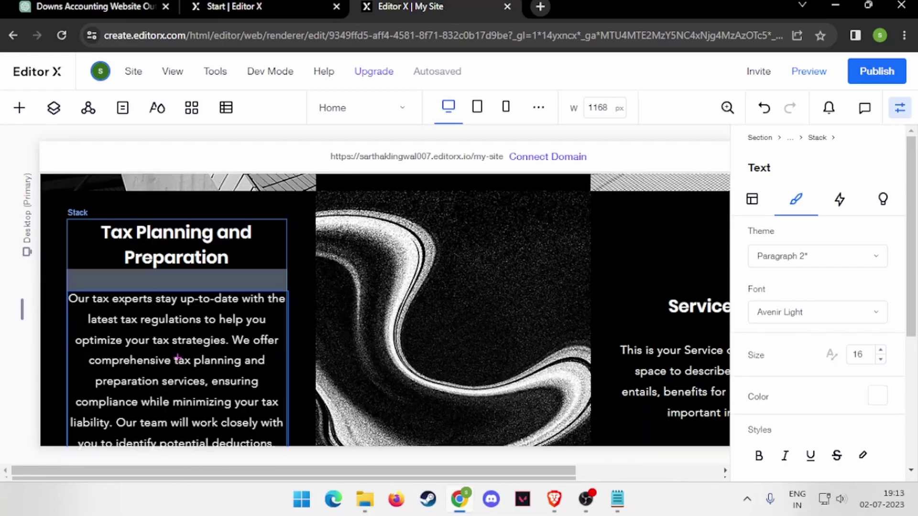
{"action": "scroll", "coordinate": [385, 306], "scroll_direction": "up", "scroll_amount": 3}
{"action": "scroll", "coordinate": [384, 306], "scroll_direction": "up", "scroll_amount": 3}
Replace the Service Two heading with 'Bookkeeping and Financial Reporting' copied from ChatGPT.
{"action": "left_click", "coordinate": [453, 309]}
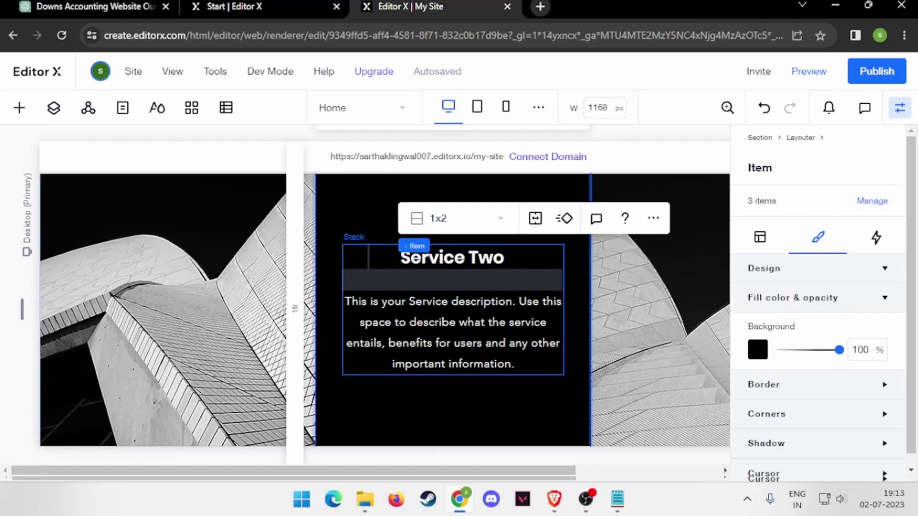
{"action": "left_click", "coordinate": [453, 309]}
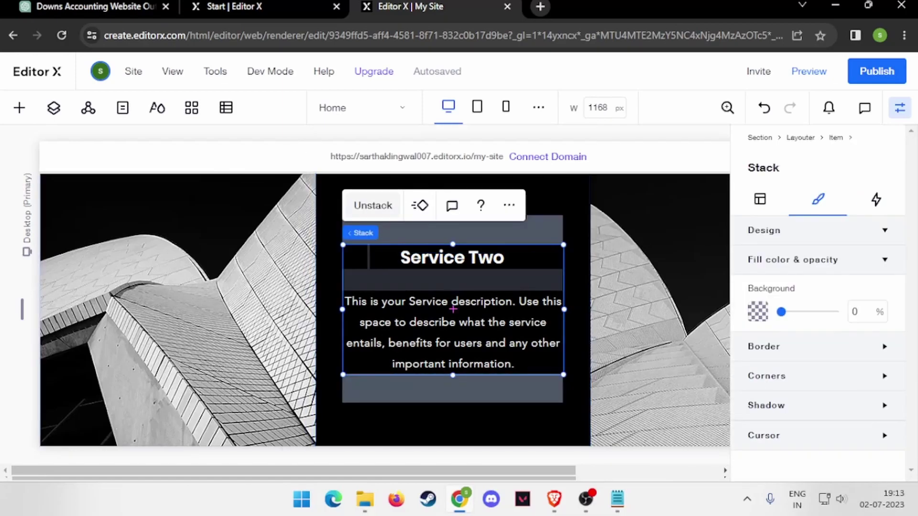
{"action": "left_click", "coordinate": [452, 310]}
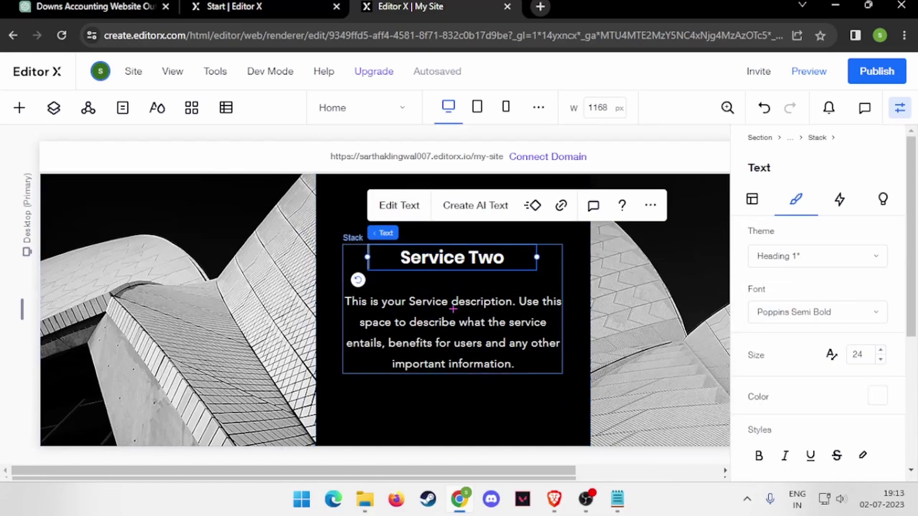
{"action": "left_click", "coordinate": [399, 206]}
{"action": "left_click", "coordinate": [96, 6]}
{"action": "left_click_drag", "start_coordinate": [317, 173], "coordinate": [512, 173]}
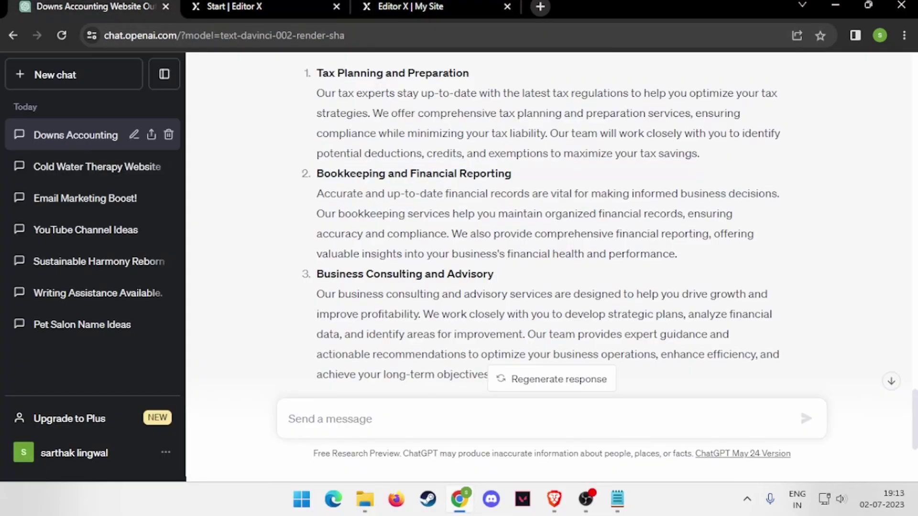
{"action": "key", "text": "ctrl+c"}
{"action": "left_click", "coordinate": [410, 7]}
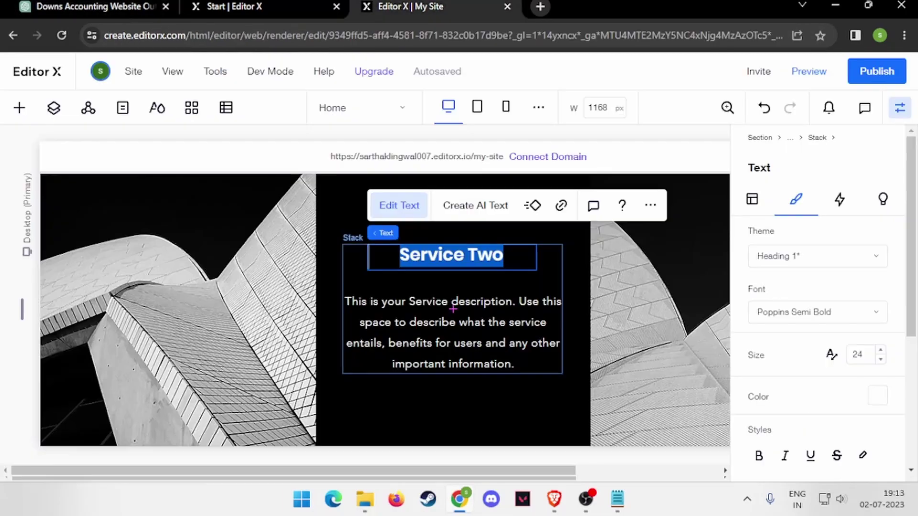
{"action": "key", "text": "ctrl+v"}
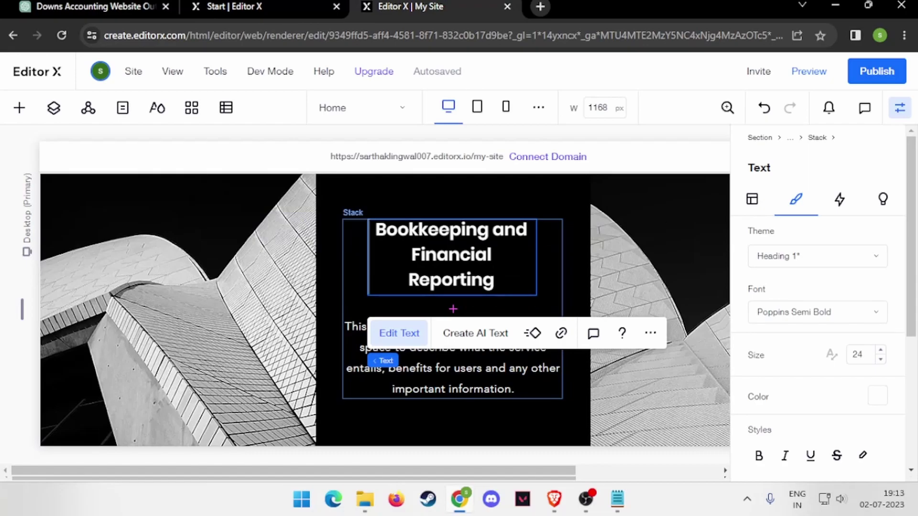
{"action": "key", "text": "Escape"}
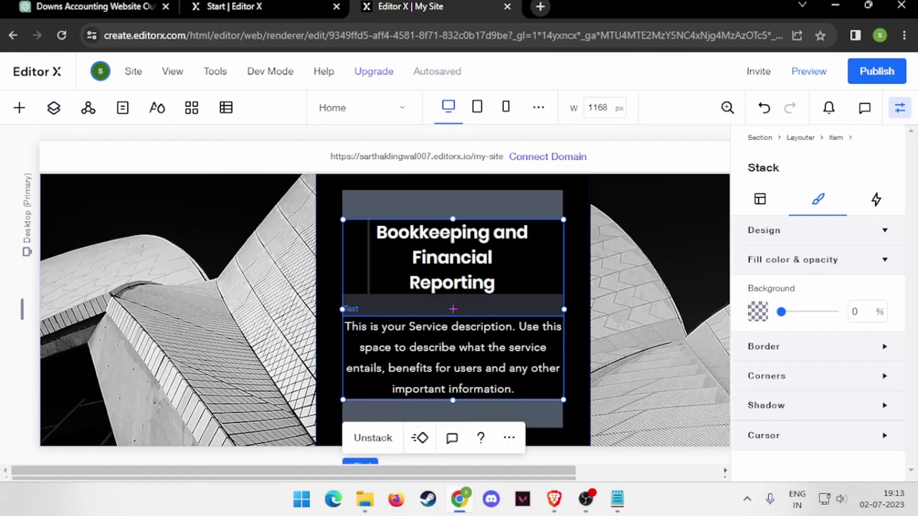
Paste ChatGPT's bookkeeping paragraph as the Service Two description and hide the Inspector panel.
{"action": "left_click", "coordinate": [452, 335]}
{"action": "left_click", "coordinate": [374, 278]}
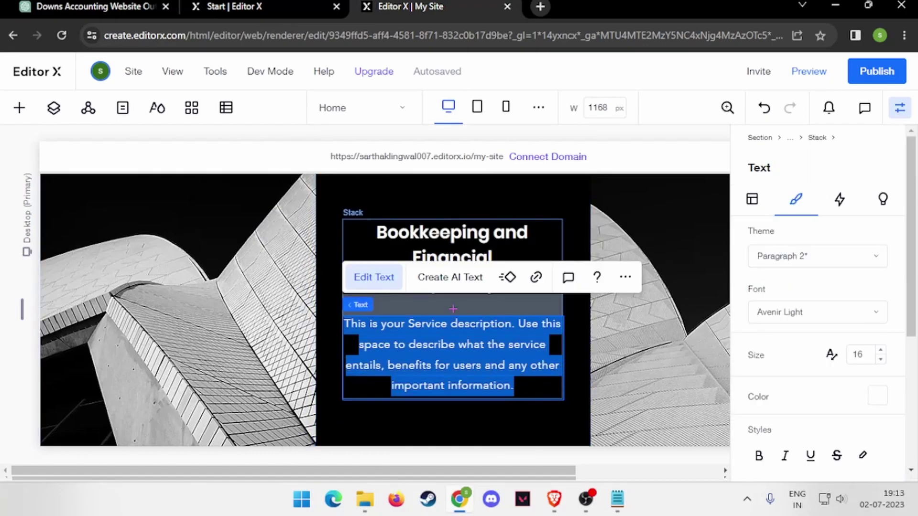
{"action": "key", "text": "ctrl+1"}
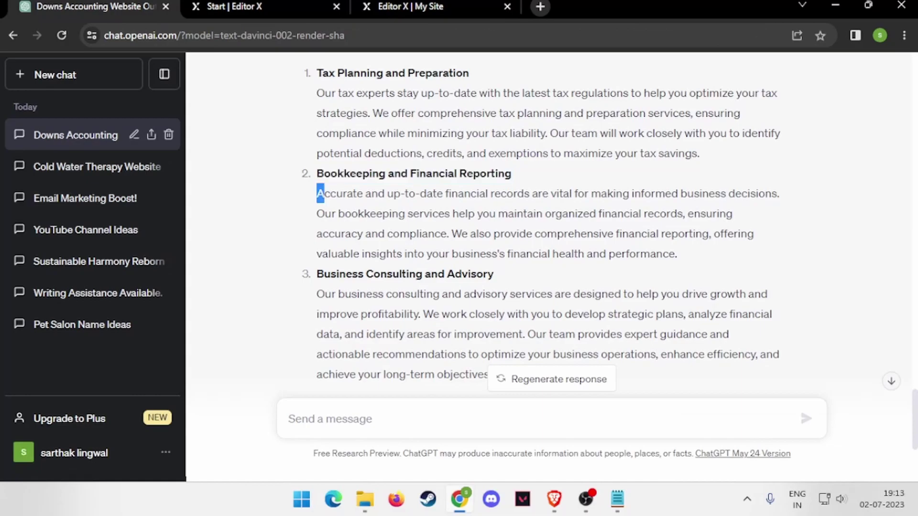
{"action": "left_click_drag", "start_coordinate": [318, 193], "coordinate": [676, 254]}
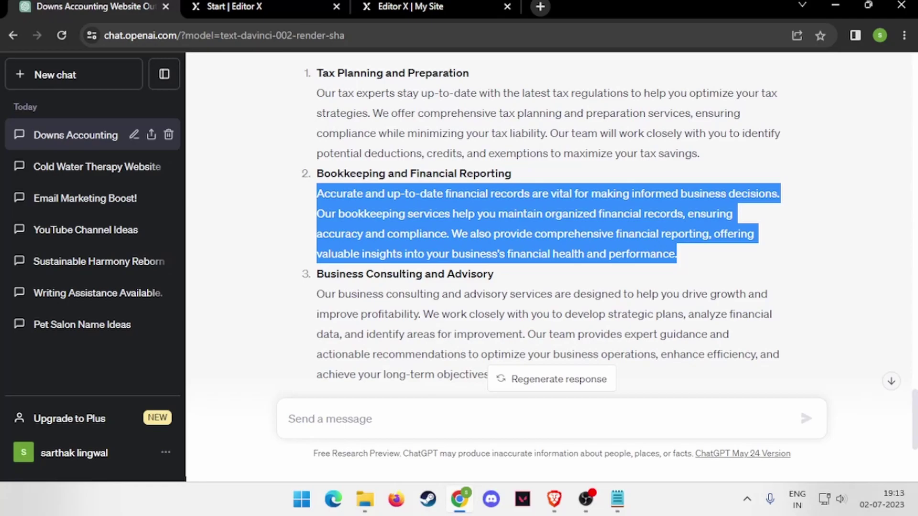
{"action": "key", "text": "ctrl+c"}
{"action": "left_click", "coordinate": [404, 6]}
{"action": "key", "text": "ctrl+v"}
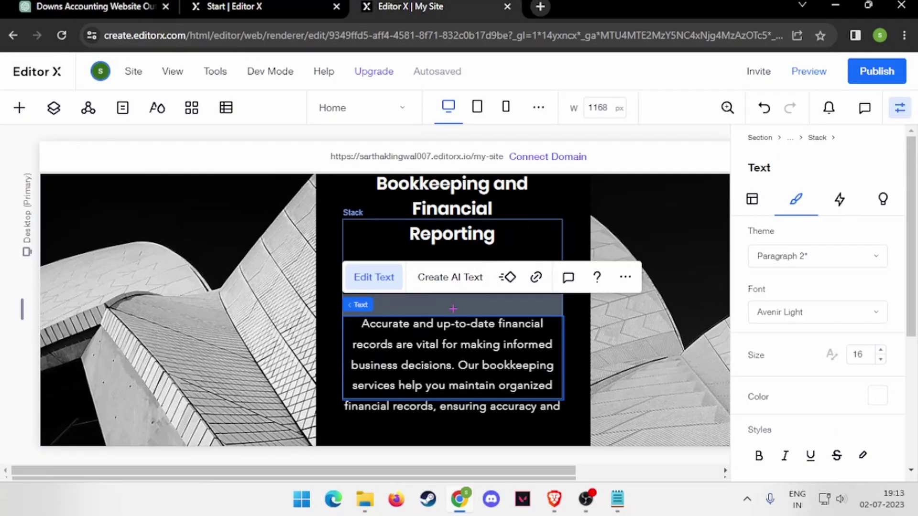
{"action": "scroll", "coordinate": [453, 309], "scroll_direction": "down", "scroll_amount": 3}
{"action": "scroll", "coordinate": [453, 309], "scroll_direction": "down", "scroll_amount": 4}
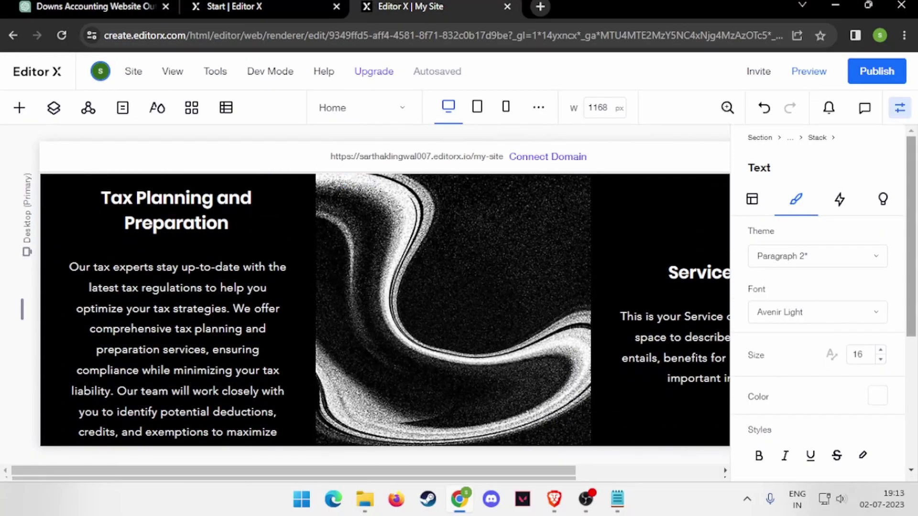
{"action": "key", "text": "ctrl+shift+i"}
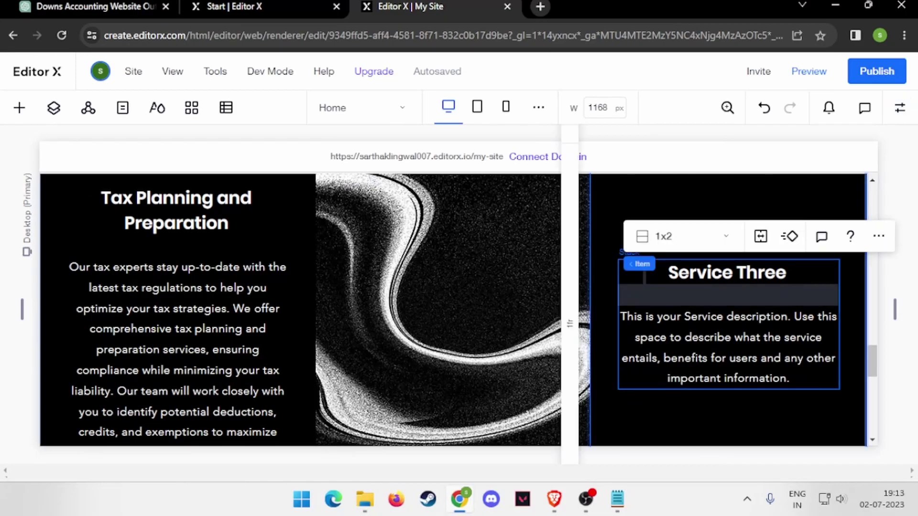
Replace the Service Three heading with 'Business Consulting and Advisory' from ChatGPT.
{"action": "left_click", "coordinate": [727, 318]}
{"action": "left_click", "coordinate": [727, 323]}
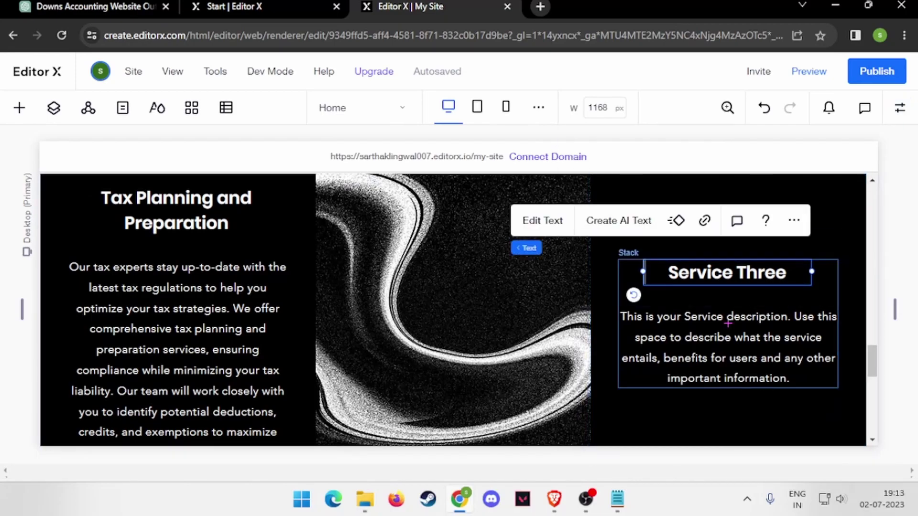
{"action": "left_click", "coordinate": [543, 220]}
{"action": "left_click", "coordinate": [91, 6]}
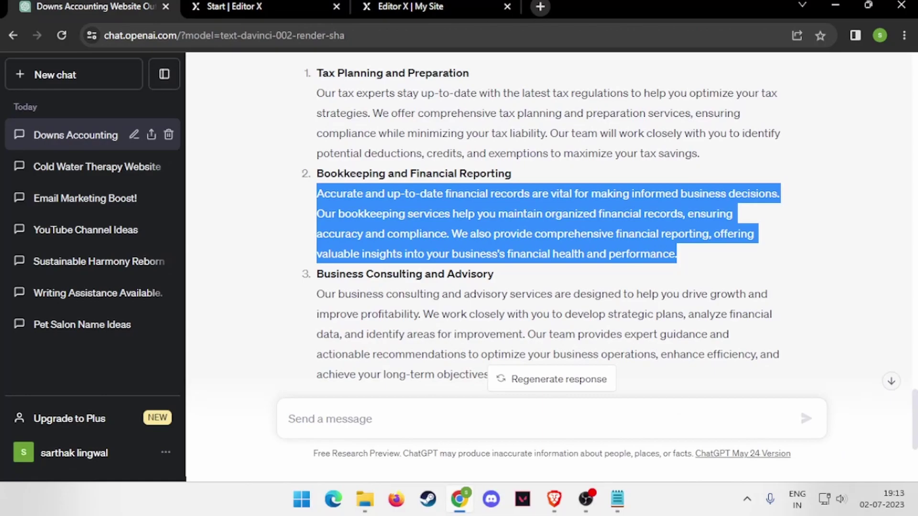
{"action": "left_click_drag", "start_coordinate": [316, 274], "coordinate": [494, 273]}
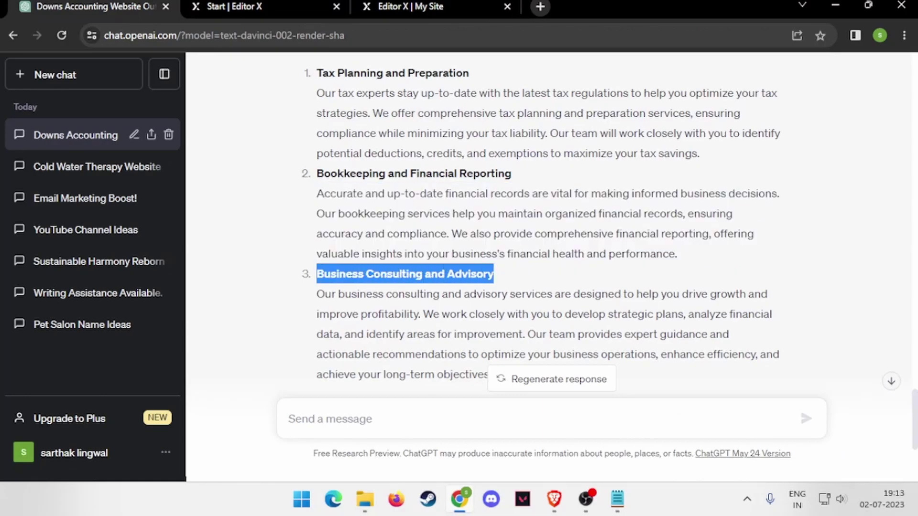
{"action": "left_click", "coordinate": [406, 6]}
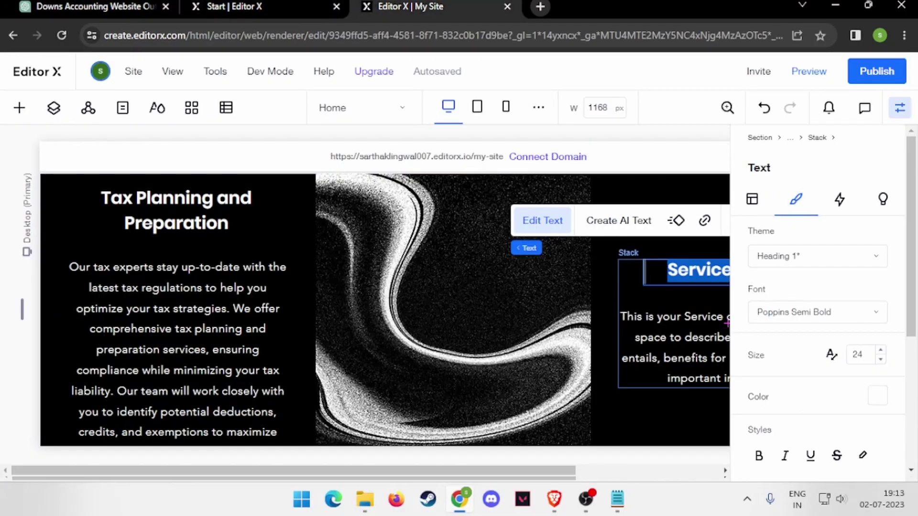
{"action": "key", "text": "ctrl+v"}
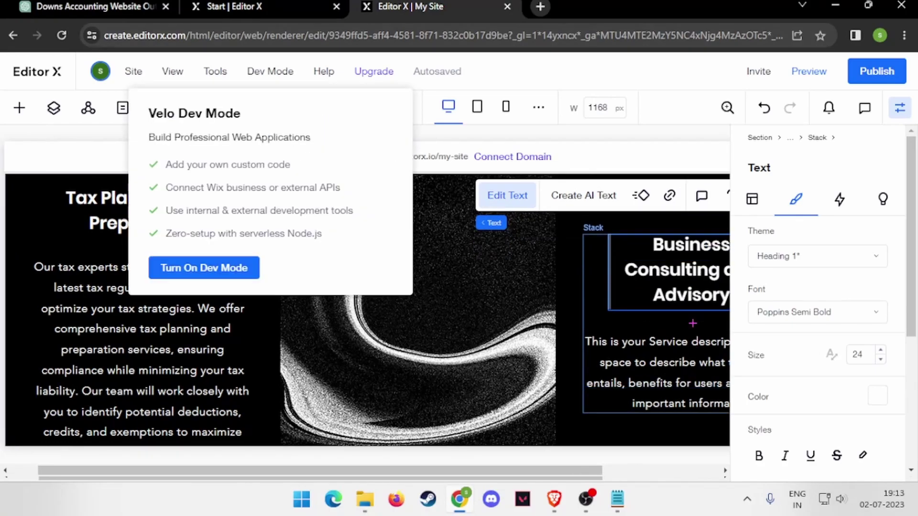
Replace the Service Three placeholder description with ChatGPT's consulting paragraph.
{"action": "left_click", "coordinate": [655, 363]}
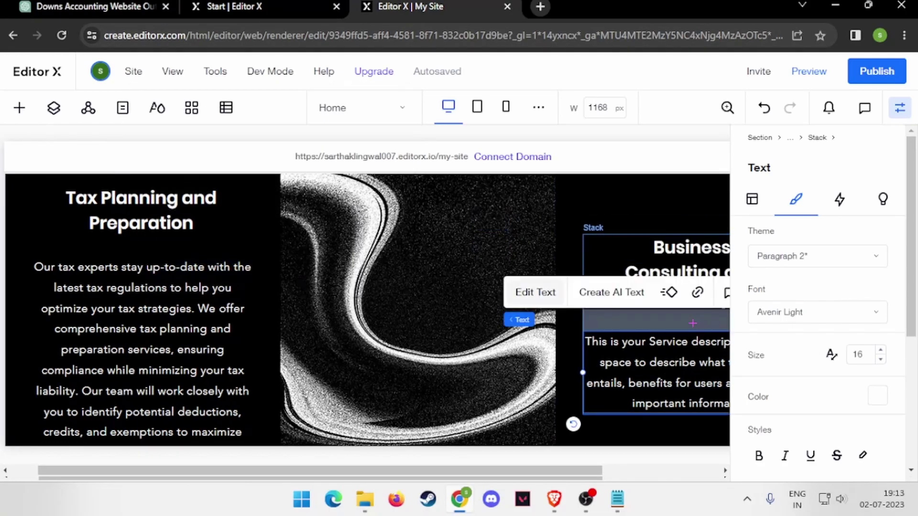
{"action": "left_click", "coordinate": [535, 291]}
{"action": "left_click", "coordinate": [91, 7]}
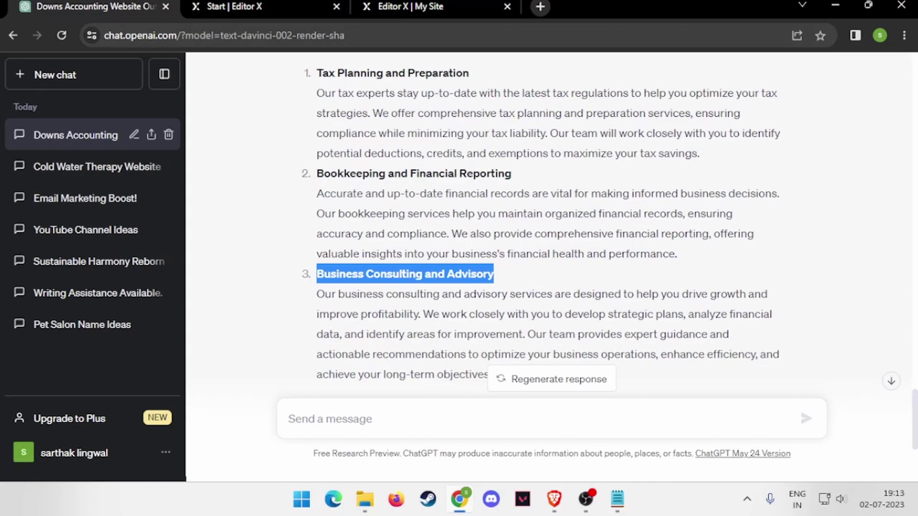
{"action": "mouse_move", "coordinate": [316, 294]}
{"action": "left_mouse_down"}
{"action": "mouse_move", "coordinate": [497, 335]}
{"action": "mouse_move", "coordinate": [607, 379]}
{"action": "left_mouse_up"}
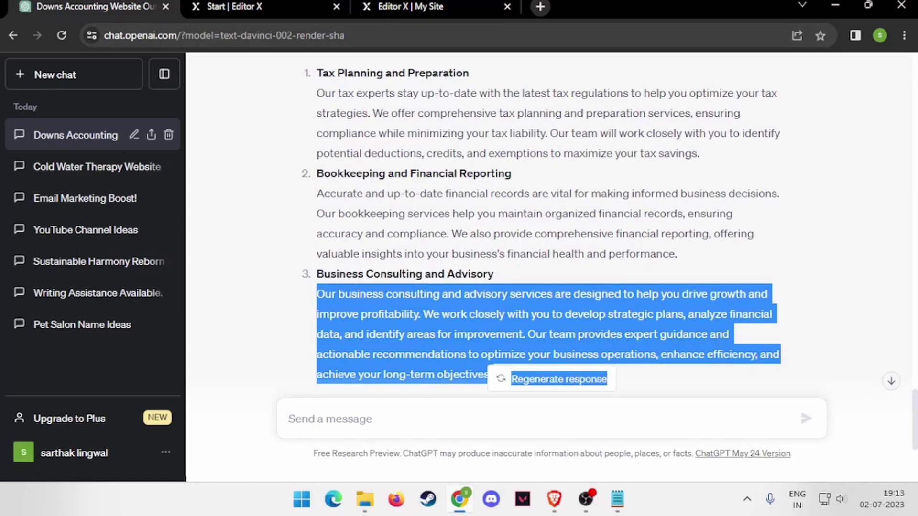
{"action": "mouse_move", "coordinate": [316, 274]}
{"action": "left_mouse_down"}
{"action": "mouse_move", "coordinate": [380, 334]}
{"action": "mouse_move", "coordinate": [488, 374]}
{"action": "left_mouse_up"}
{"action": "left_click", "coordinate": [320, 274]}
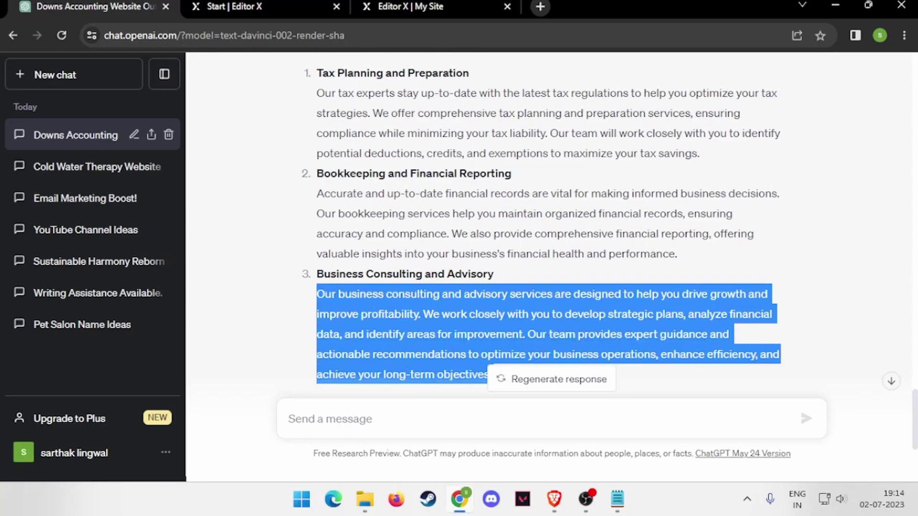
{"action": "left_click", "coordinate": [410, 6]}
{"action": "key", "text": "ctrl+v"}
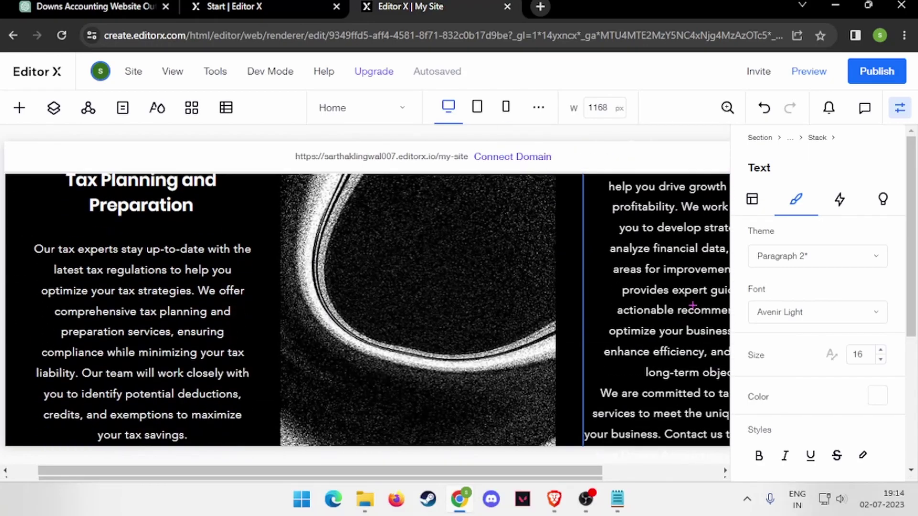
Scroll through the finished Downs Accounting page to review the hero and service columns.
{"action": "key", "text": "Escape"}
{"action": "scroll", "coordinate": [692, 305], "scroll_direction": "down", "scroll_amount": 2}
{"action": "scroll", "coordinate": [692, 305], "scroll_direction": "down", "scroll_amount": 4}
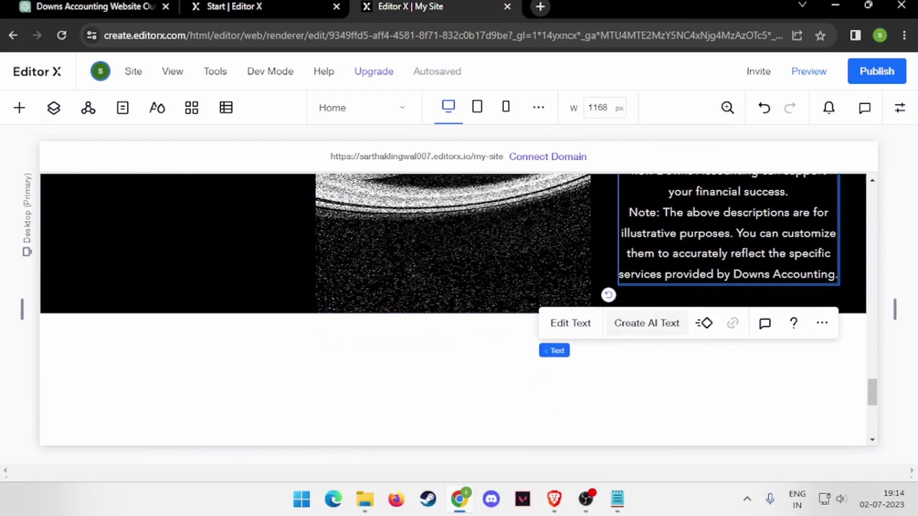
{"action": "scroll", "coordinate": [728, 378], "scroll_direction": "up", "scroll_amount": 2}
{"action": "scroll", "coordinate": [728, 377], "scroll_direction": "up", "scroll_amount": 5}
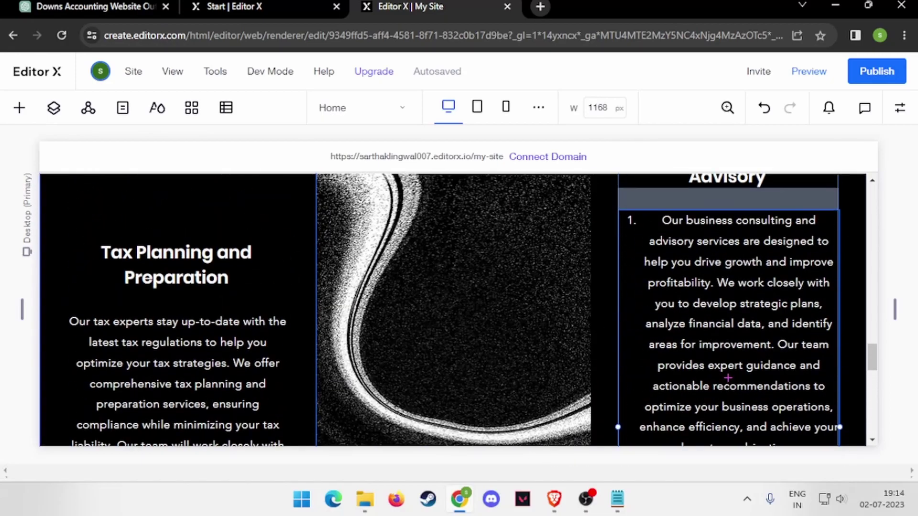
{"action": "scroll", "coordinate": [728, 378], "scroll_direction": "up", "scroll_amount": 5}
{"action": "scroll", "coordinate": [728, 378], "scroll_direction": "up", "scroll_amount": 7}
{"action": "scroll", "coordinate": [728, 378], "scroll_direction": "down", "scroll_amount": 2}
{"action": "scroll", "coordinate": [728, 377], "scroll_direction": "down", "scroll_amount": 5}
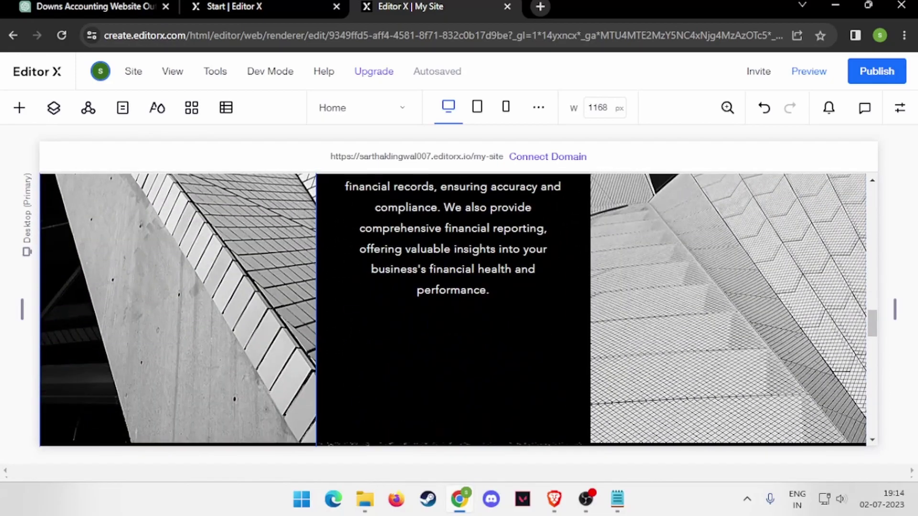
{"action": "scroll", "coordinate": [727, 377], "scroll_direction": "down", "scroll_amount": 5}
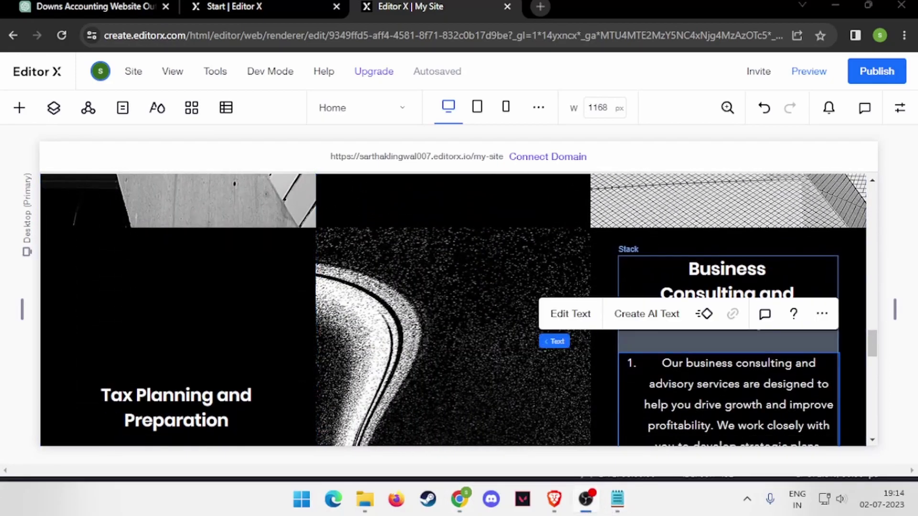
{"action": "left_click", "coordinate": [459, 499]}
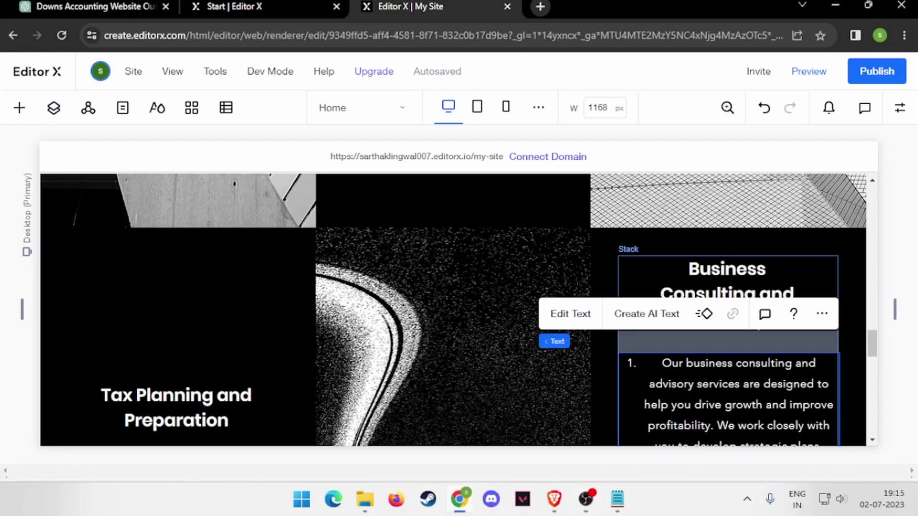
{"action": "scroll", "coordinate": [458, 310], "scroll_direction": "up", "scroll_amount": 5}
{"action": "scroll", "coordinate": [458, 310], "scroll_direction": "down", "scroll_amount": 2}
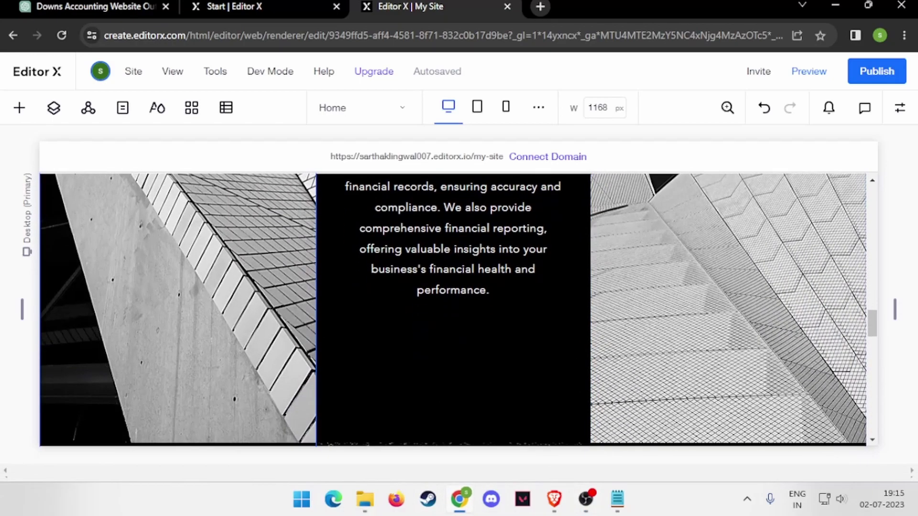
{"action": "scroll", "coordinate": [453, 310], "scroll_direction": "up", "scroll_amount": 3}
{"action": "scroll", "coordinate": [459, 309], "scroll_direction": "down", "scroll_amount": 1}
{"action": "scroll", "coordinate": [459, 310], "scroll_direction": "down", "scroll_amount": 3}
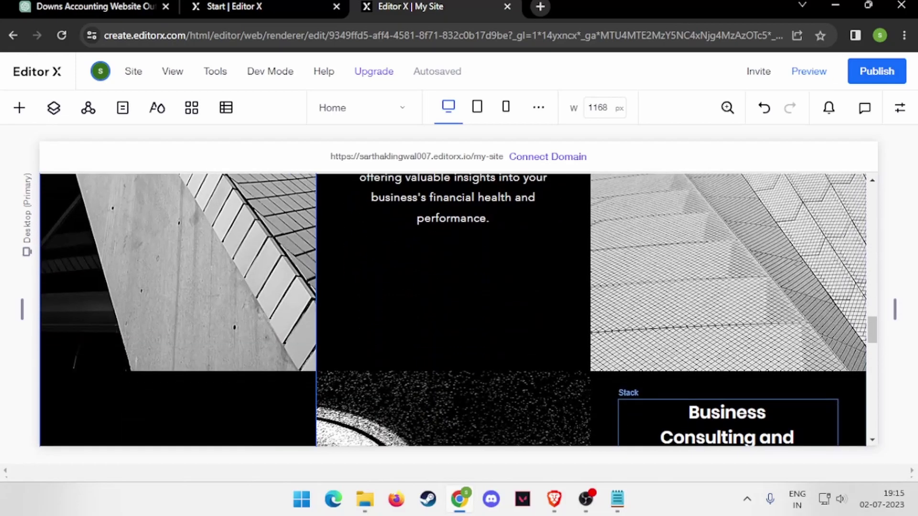
Publish the site, keeping the free editorx.io domain.
{"action": "scroll", "coordinate": [459, 309], "scroll_direction": "up", "scroll_amount": 2}
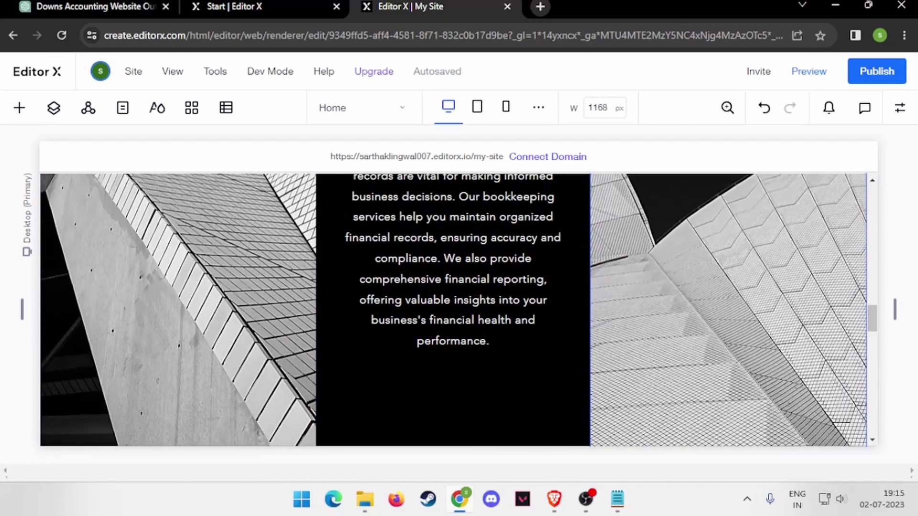
{"action": "scroll", "coordinate": [458, 310], "scroll_direction": "up", "scroll_amount": 4}
{"action": "scroll", "coordinate": [459, 310], "scroll_direction": "up", "scroll_amount": 1}
{"action": "scroll", "coordinate": [459, 310], "scroll_direction": "up", "scroll_amount": 5}
{"action": "scroll", "coordinate": [459, 310], "scroll_direction": "up", "scroll_amount": 4}
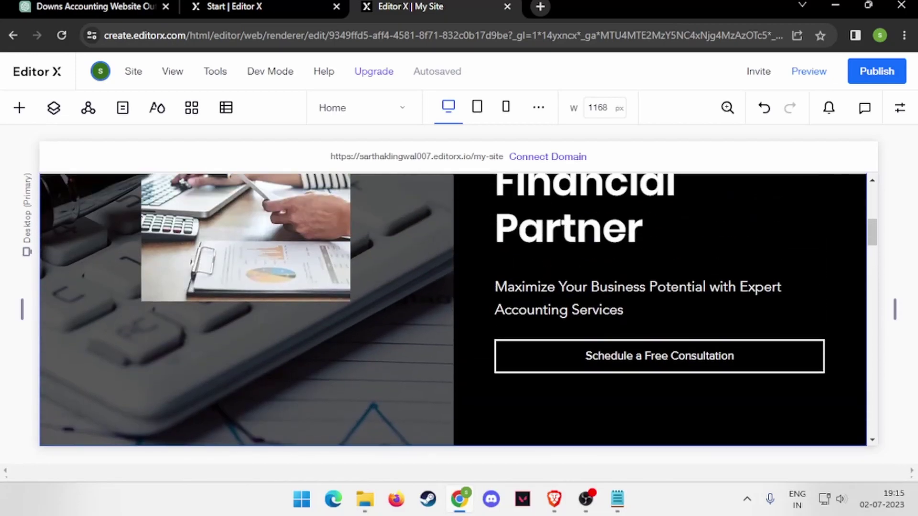
{"action": "scroll", "coordinate": [458, 310], "scroll_direction": "up", "scroll_amount": 3}
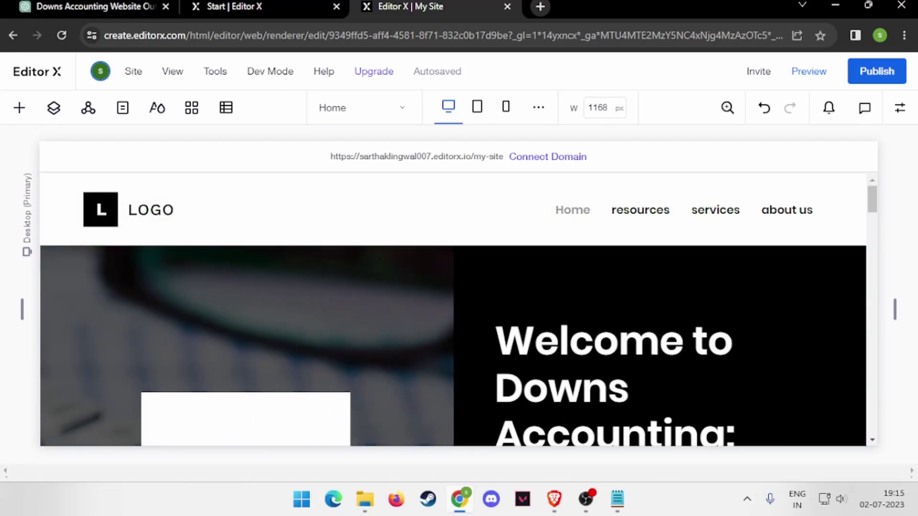
{"action": "left_click", "coordinate": [876, 71]}
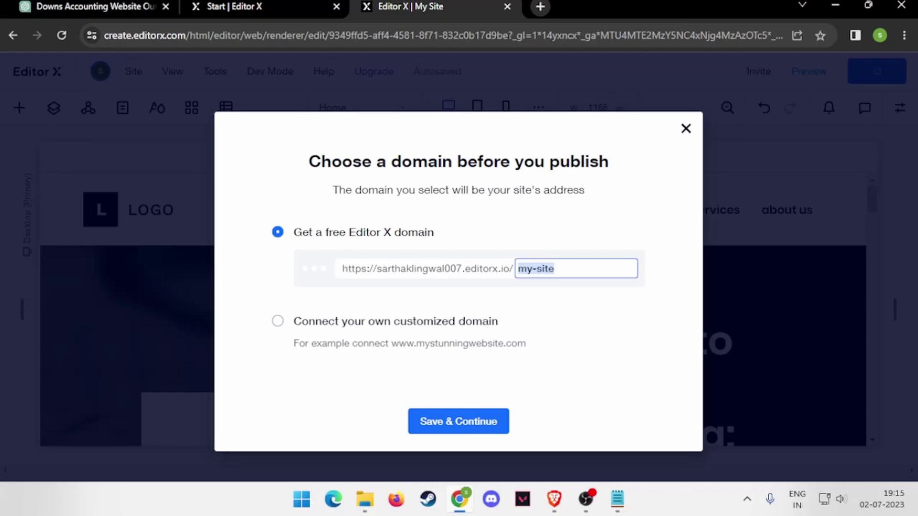
{"action": "left_click", "coordinate": [458, 421]}
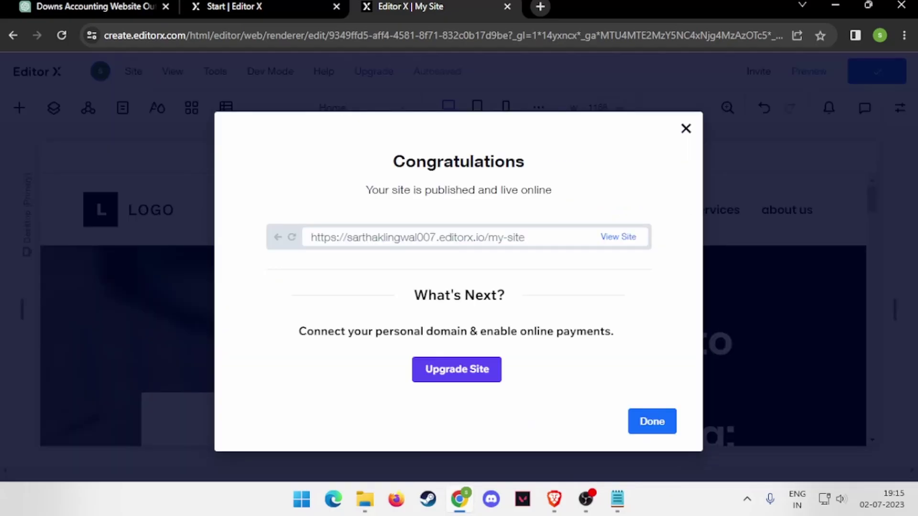
{"action": "left_click", "coordinate": [652, 421]}
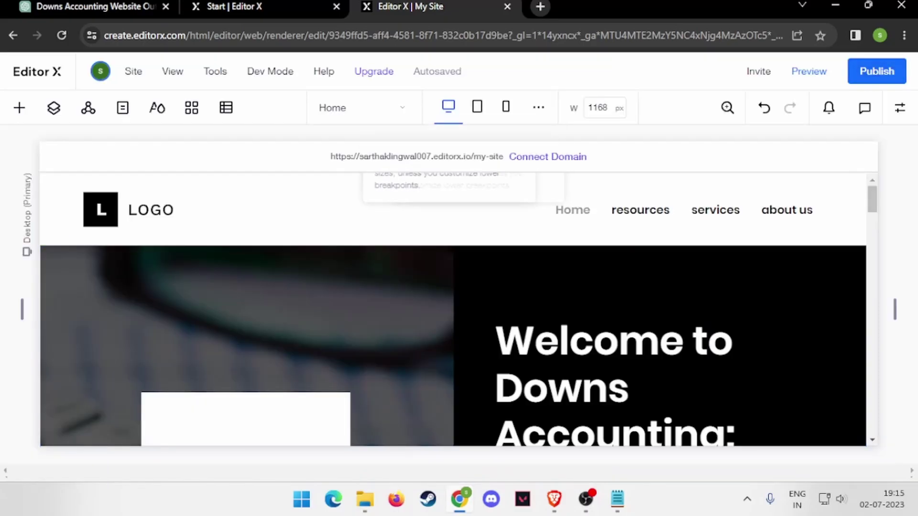